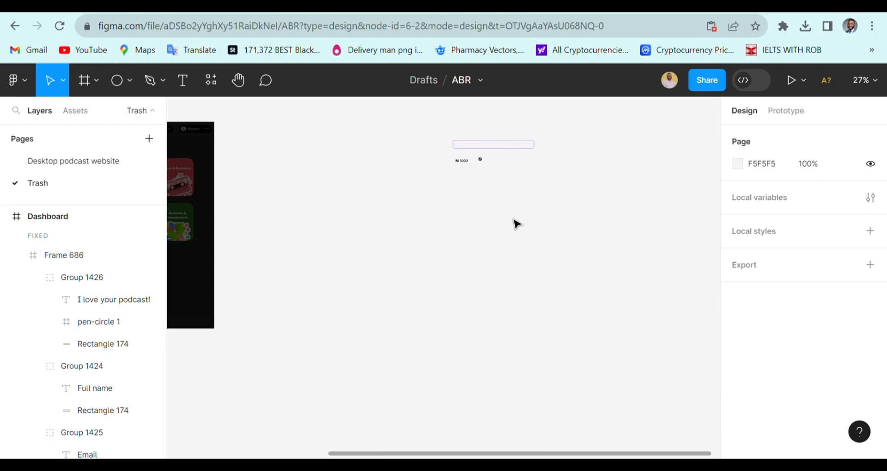
Step: Check the gift dialog in the running prototype and return to the ABR design file
left_click(287, 7)
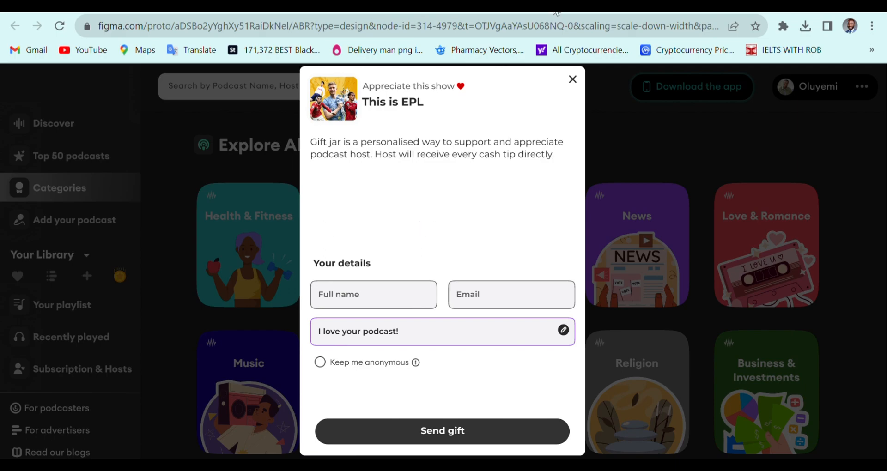
left_click(415, 6)
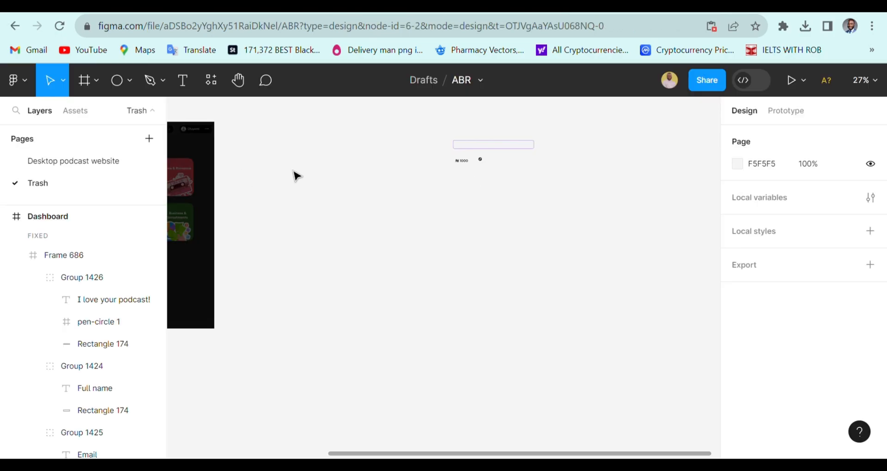
Step: Draw a frame about 876 × 100 on the empty canvas beside the dashboard design
scroll(296, 171, "up", 3)
left_click(95, 80)
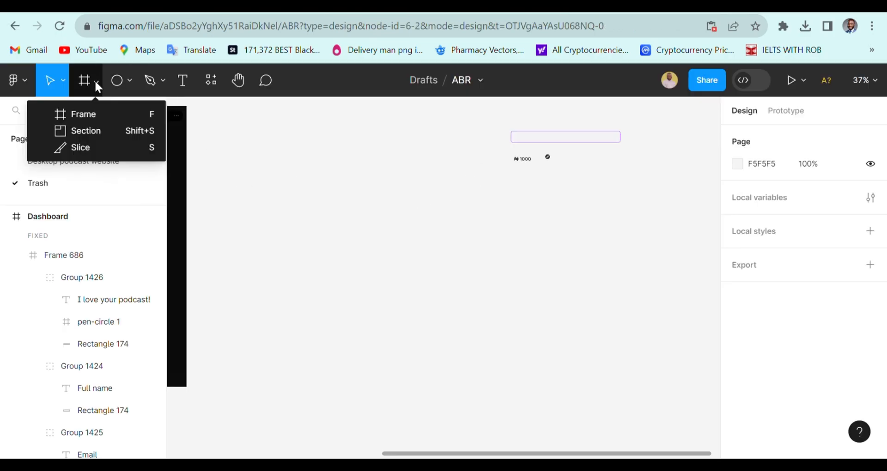
left_click(92, 118)
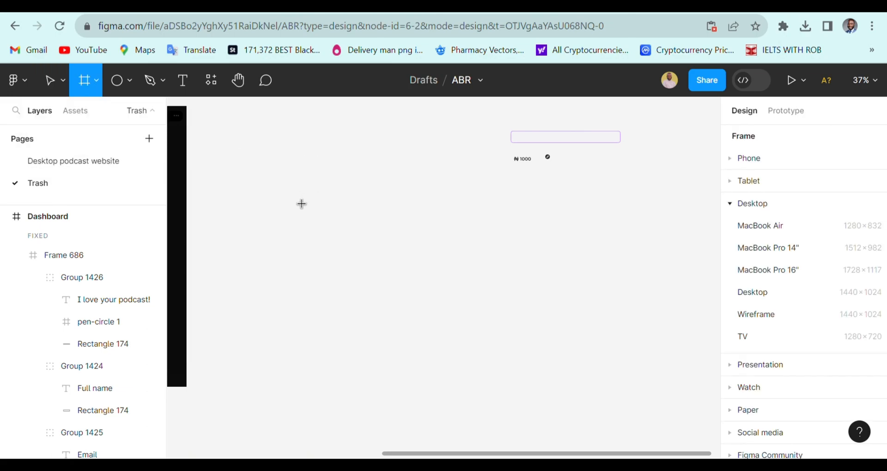
left_click(315, 206)
left_click_drag(313, 202, 513, 215)
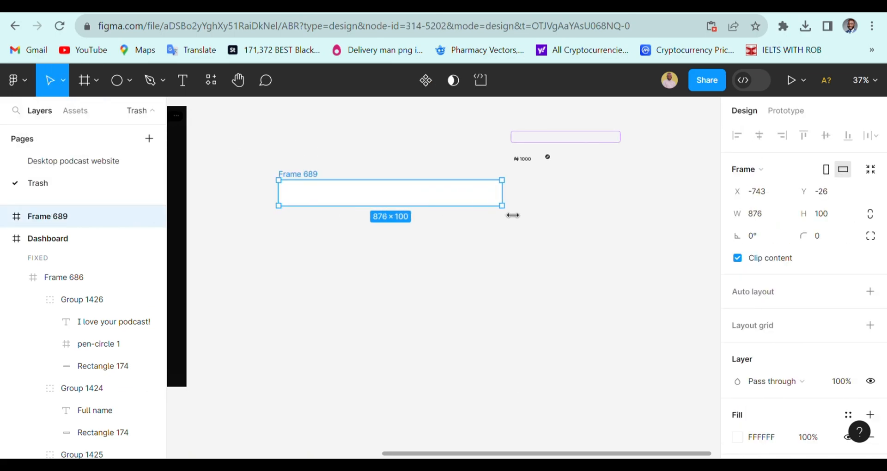
Step: Rename the new frame as "Mother frame"
double_click(311, 176)
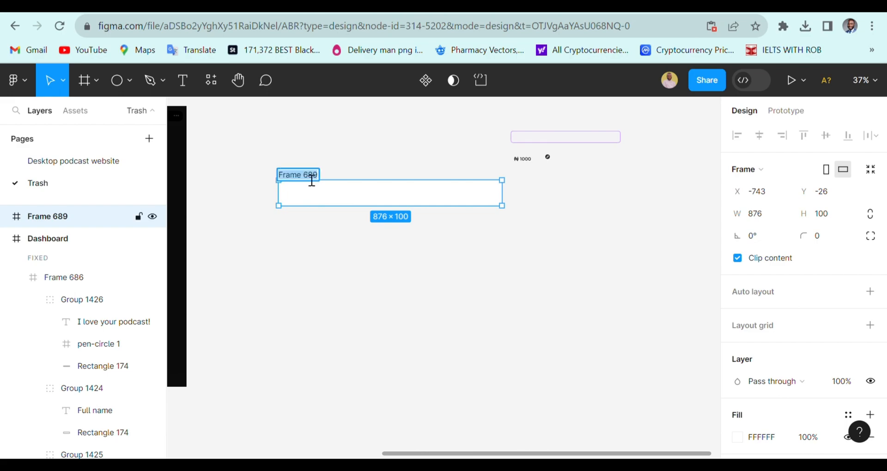
type("Mother frame")
left_click(365, 233)
left_click(307, 201)
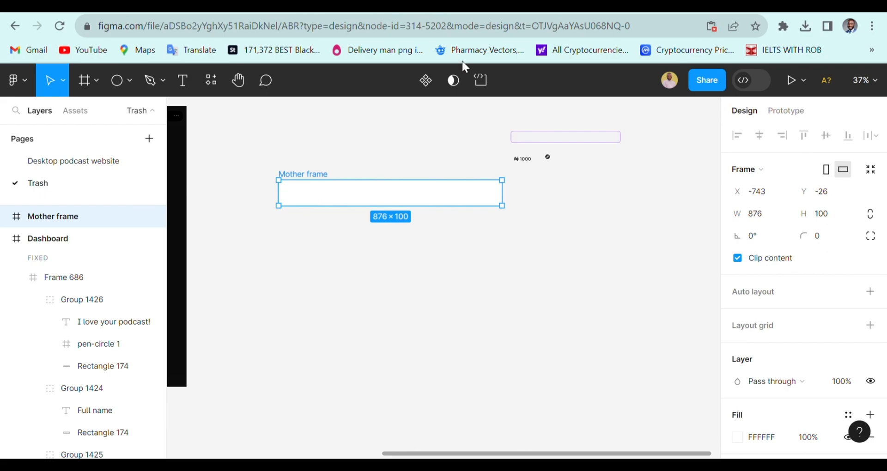
Step: Set the Mother frame's height to 21 and its width to 416
left_click(826, 221)
type("21")
left_click(771, 219)
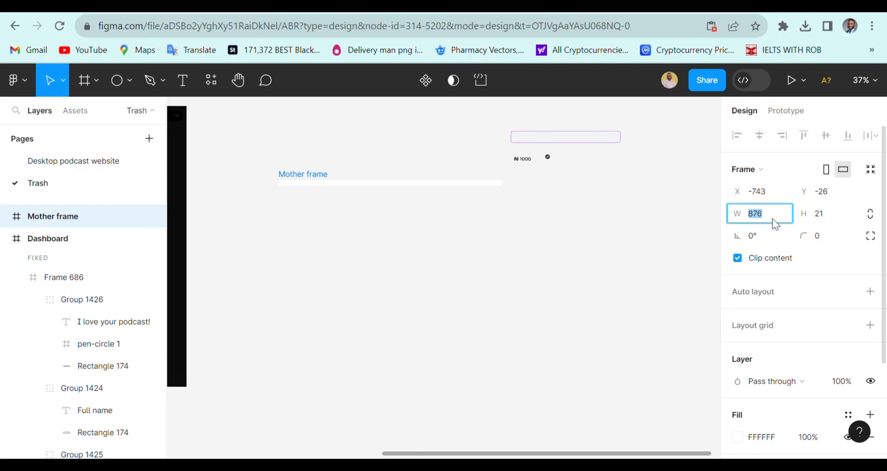
type("4")
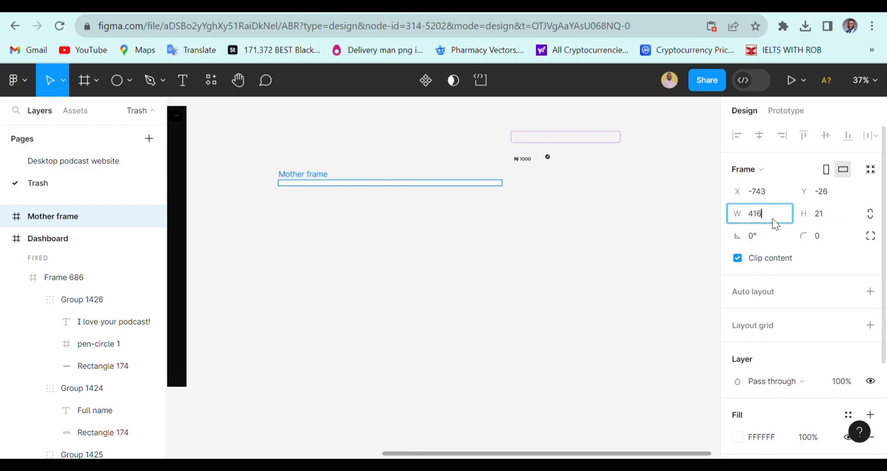
type("16")
key("Return")
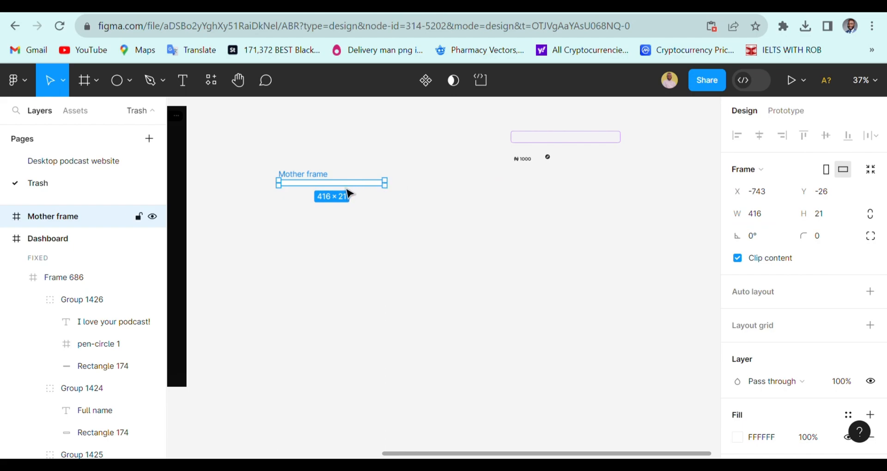
Step: Move the Mother frame beneath the ₦ 1000 text and pencil icon, at about X 182
left_click_drag(350, 194, 585, 193)
scroll(585, 193, "up", 5)
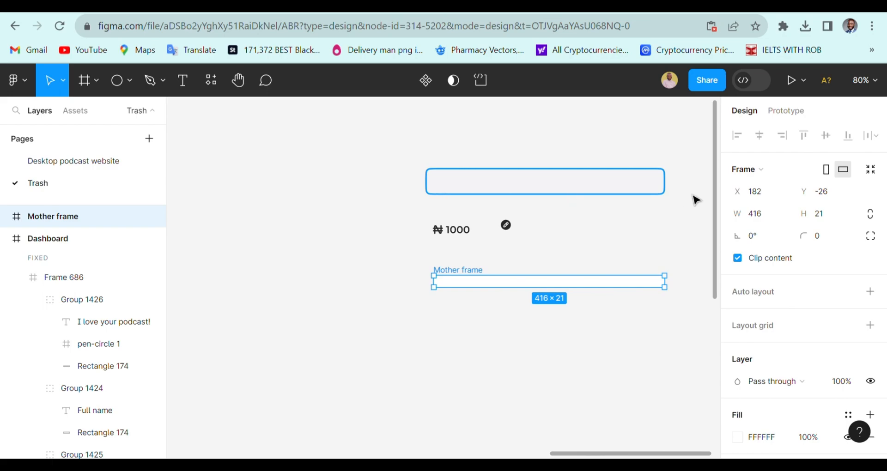
scroll(569, 277, "down", 2)
scroll(485, 261, "up", 5)
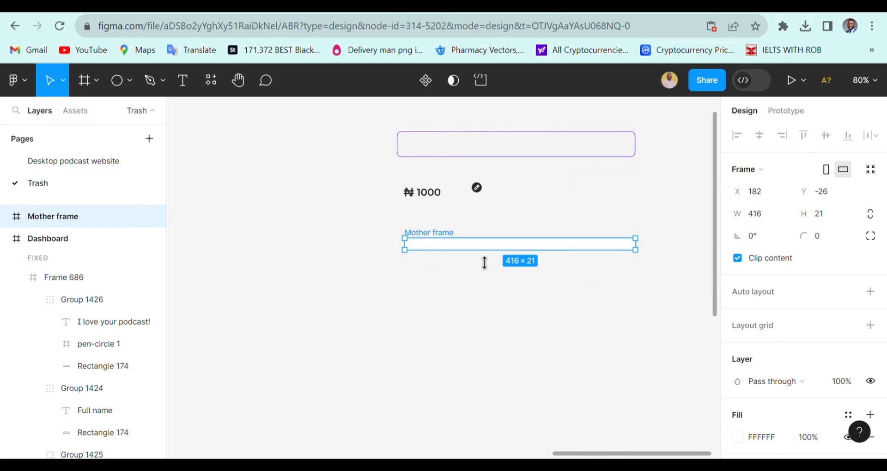
scroll(455, 255, "down", 2)
scroll(411, 243, "right", 3)
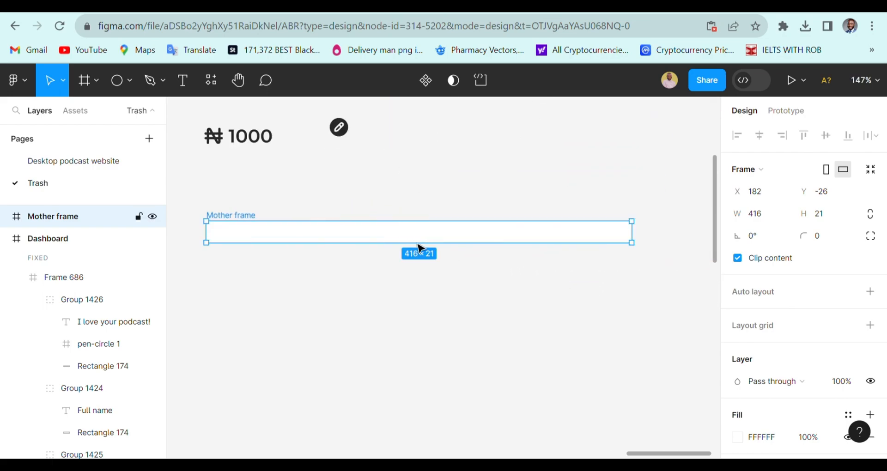
Step: Change the Mother frame's fill to dark red 7D1C1C
scroll(860, 339, "down", 3)
left_click(735, 306)
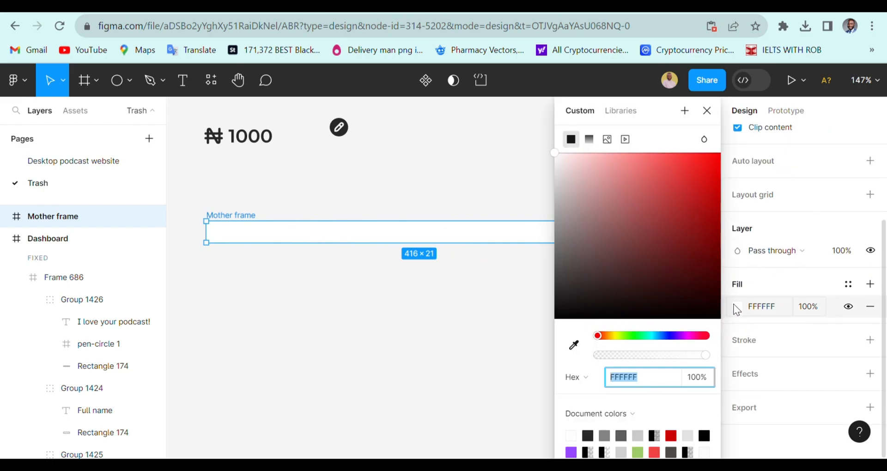
left_click(684, 238)
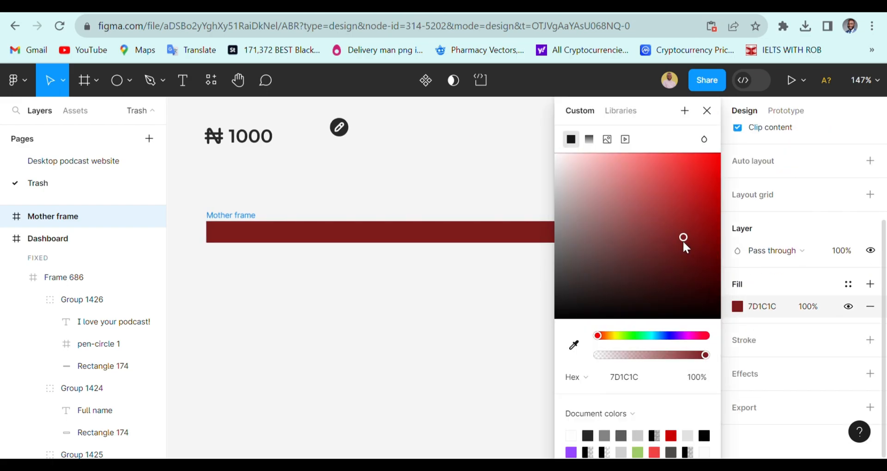
left_click(707, 111)
scroll(473, 280, "left", 2)
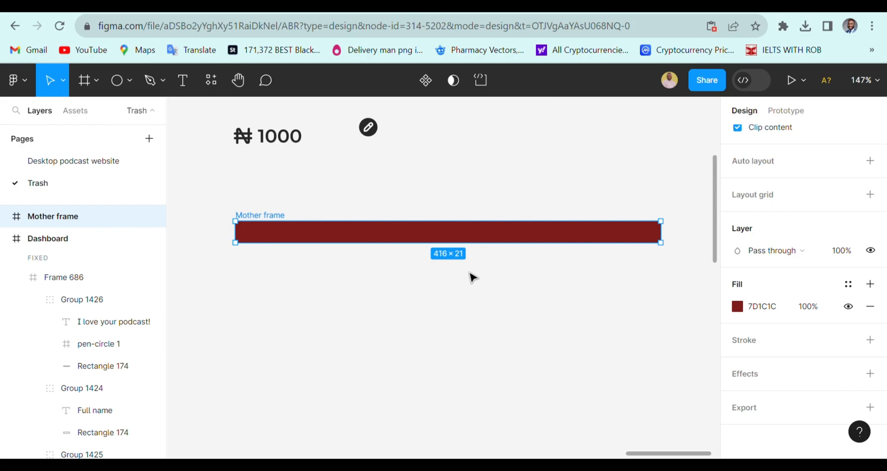
left_click(371, 314)
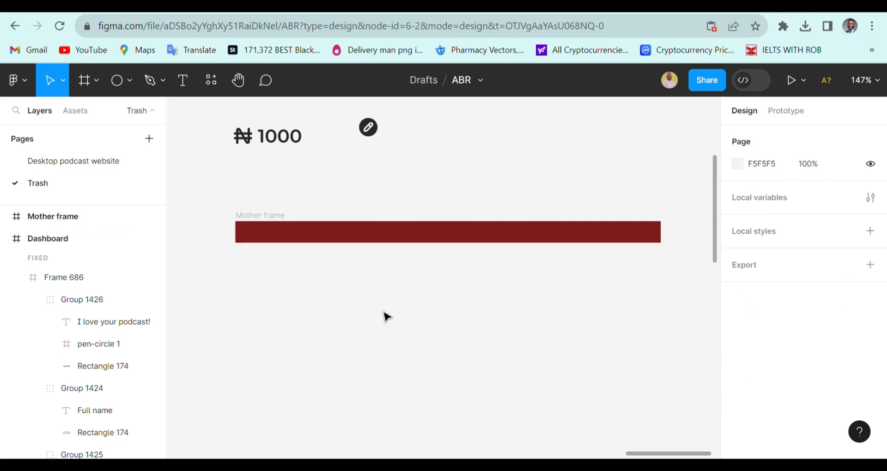
Step: Add a 100 × 100 frame directly below the Mother frame, aligned with its left edge
left_click(97, 81)
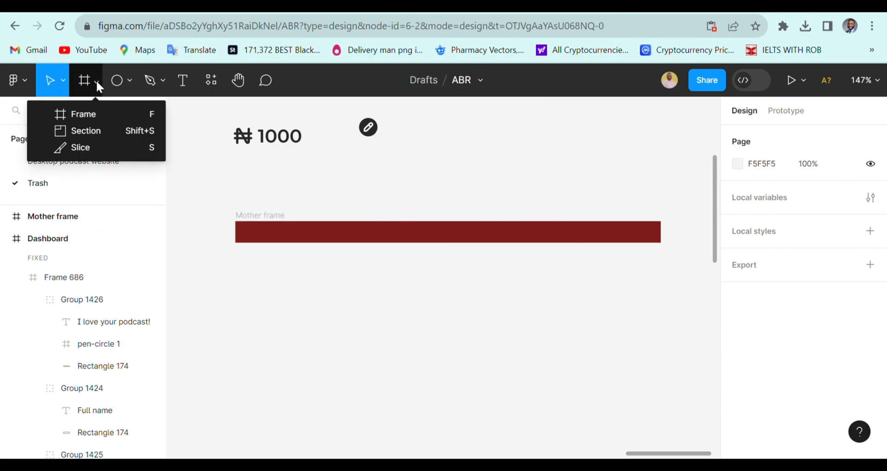
left_click(90, 113)
scroll(258, 266, "down", 1)
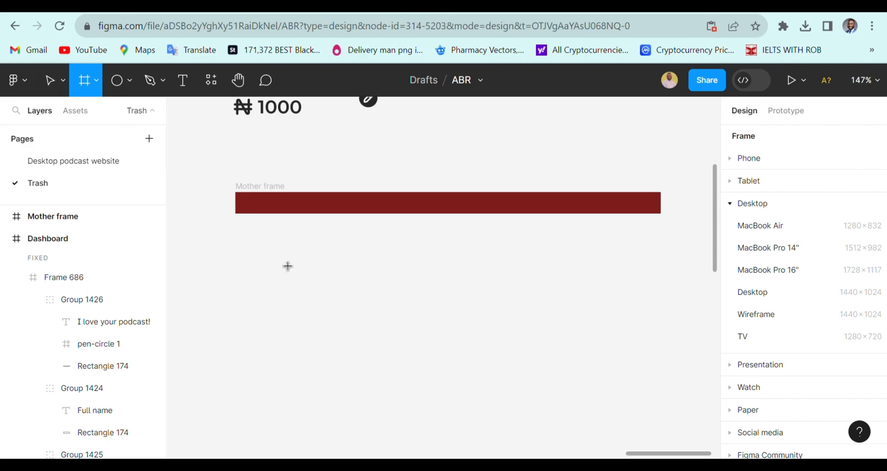
left_click(287, 266)
left_click_drag(289, 268, 299, 298)
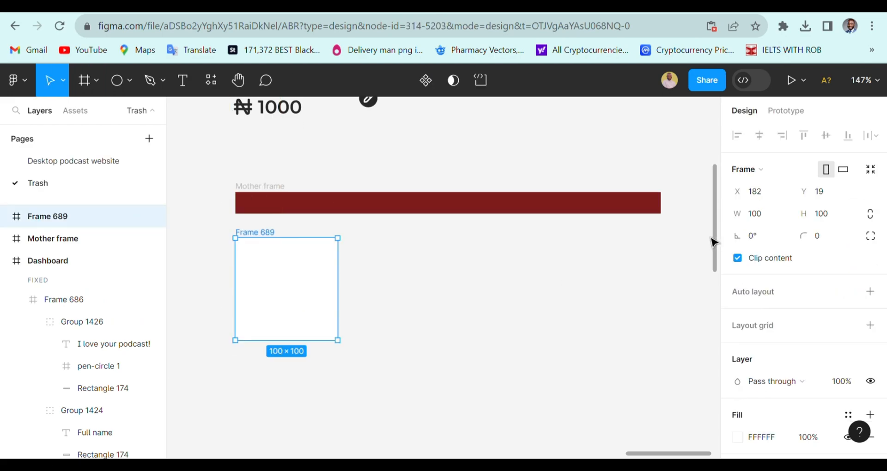
Step: Set the new frame's width to 416 to match the Mother frame, and nudge it down one pixel
left_click(449, 210)
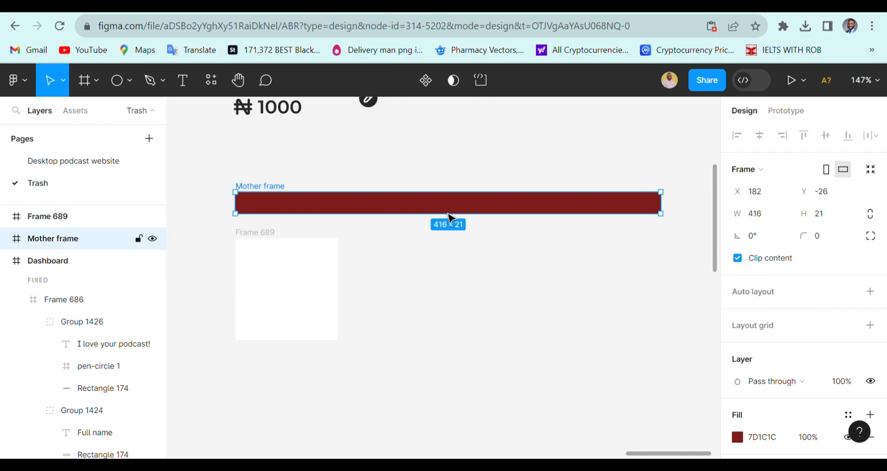
left_click(757, 219)
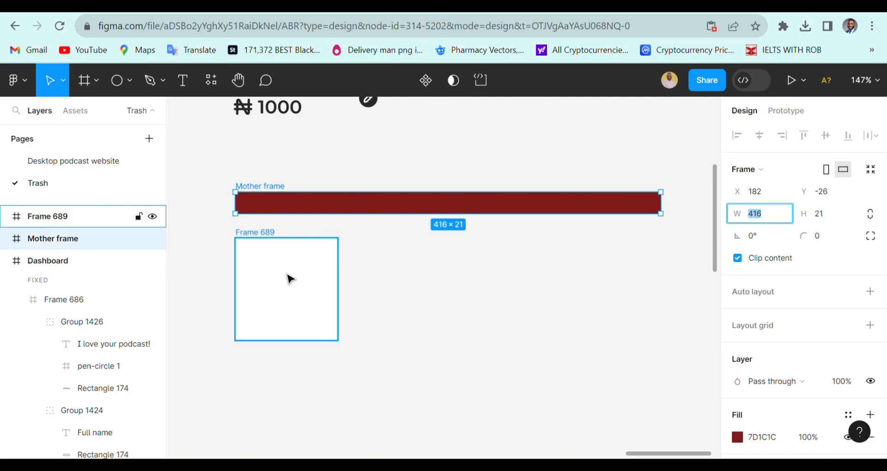
left_click(291, 277)
left_click(770, 218)
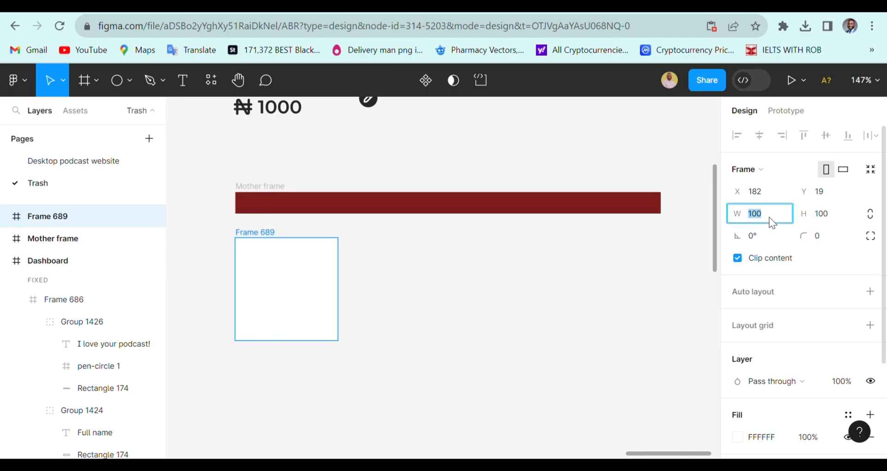
type("416")
key("Return")
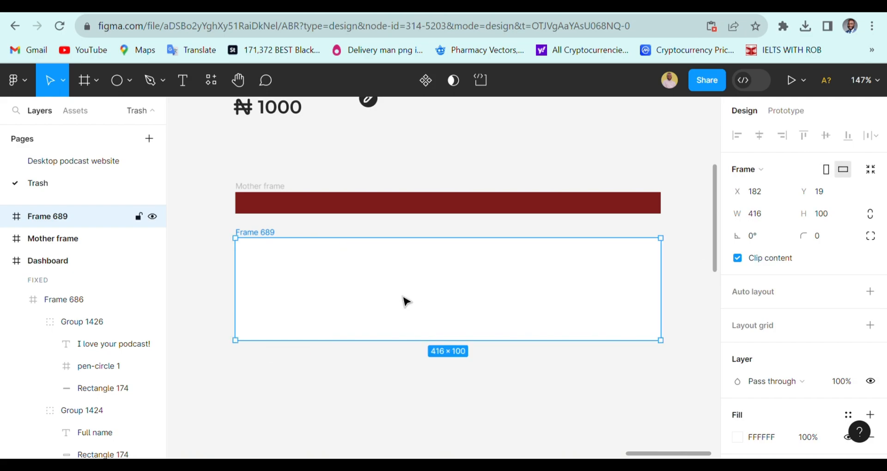
key("Down")
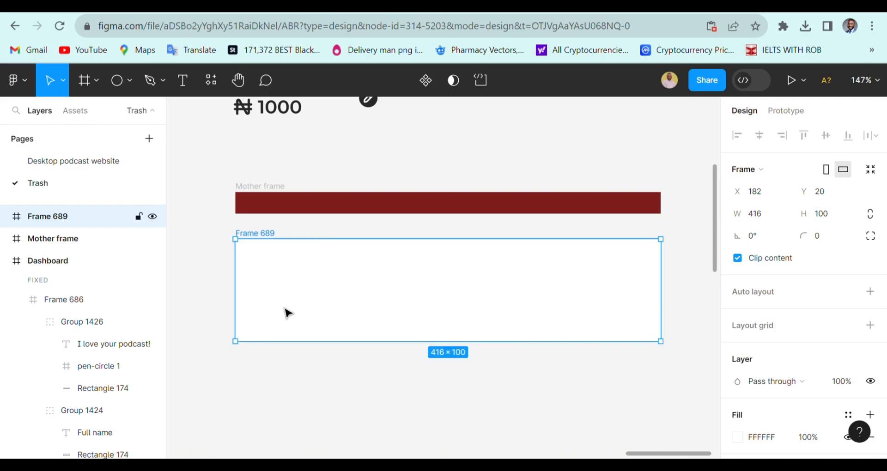
Step: Reduce the height of the lower white frame to 3 by moving its bottom edge up
left_click_drag(309, 352, 404, 224)
scroll(327, 264, "up", 5)
scroll(384, 240, "up", 3)
scroll(397, 224, "down", 3)
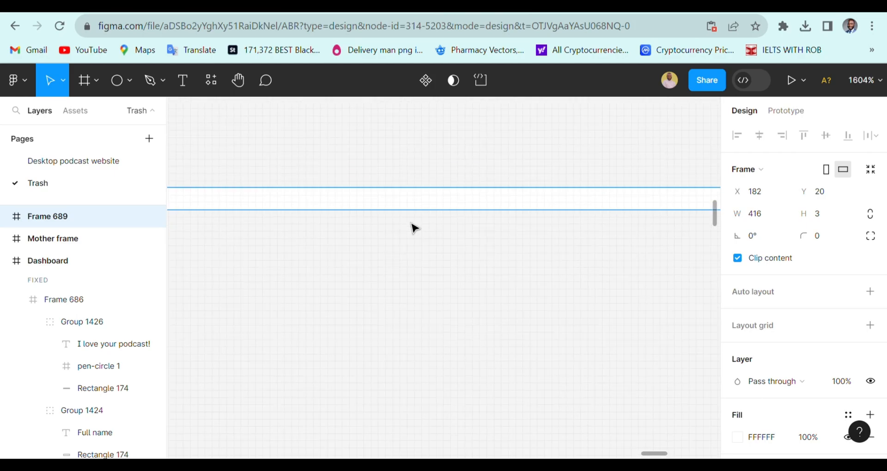
scroll(429, 231, "down", 3)
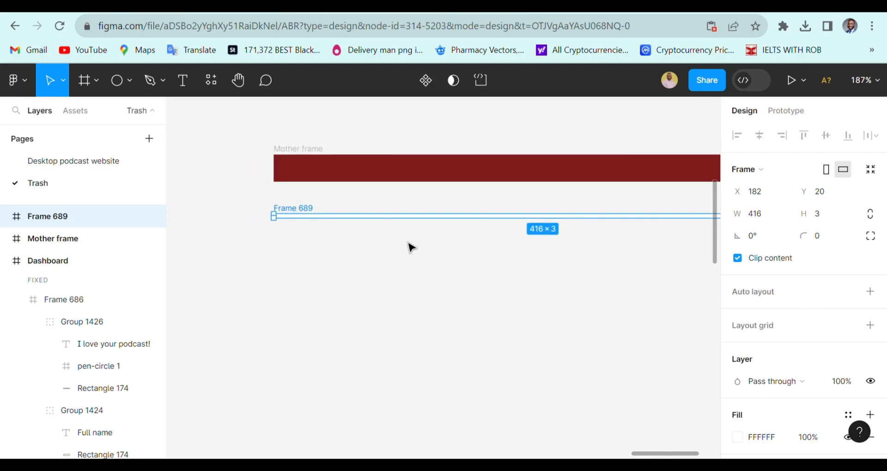
Step: Rename the thin white frame as "Slide bar"
double_click(308, 211)
type("Slide")
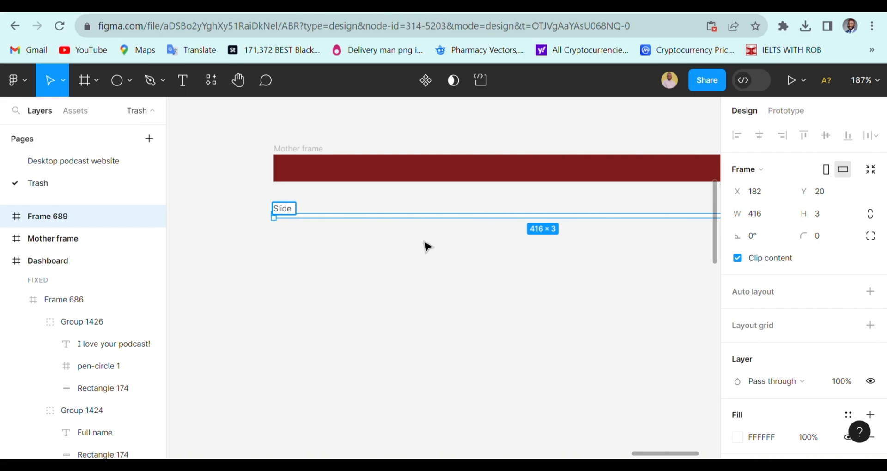
key("BackSpace")
key("BackSpace")
key("BackSpace")
type("bar")
left_click(377, 270)
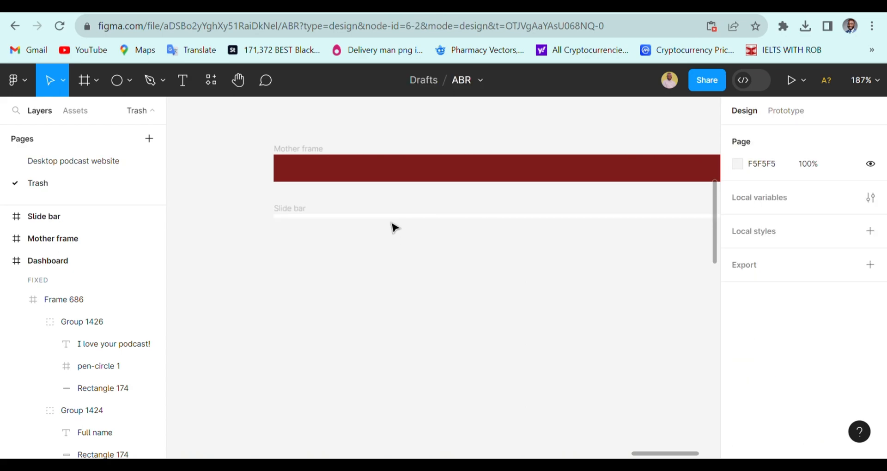
Step: Set the Slide bar's corner radius to 22
left_click(392, 219)
left_click(820, 238)
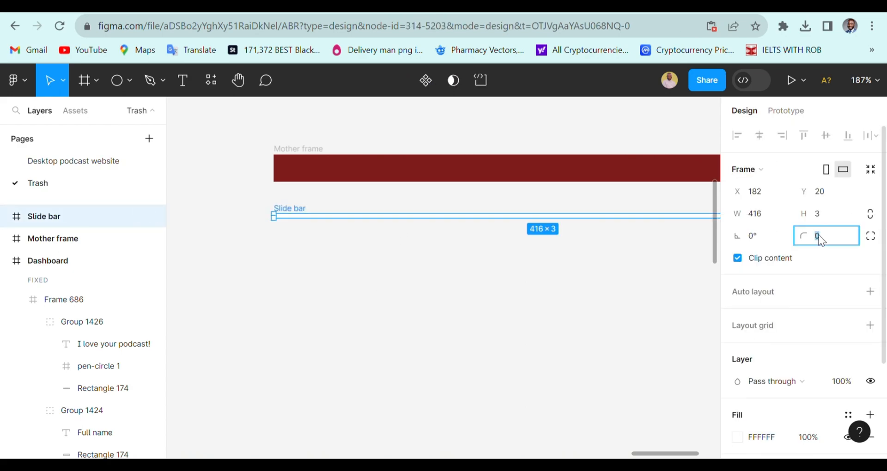
type("22")
key("Return")
scroll(299, 315, "up", 3)
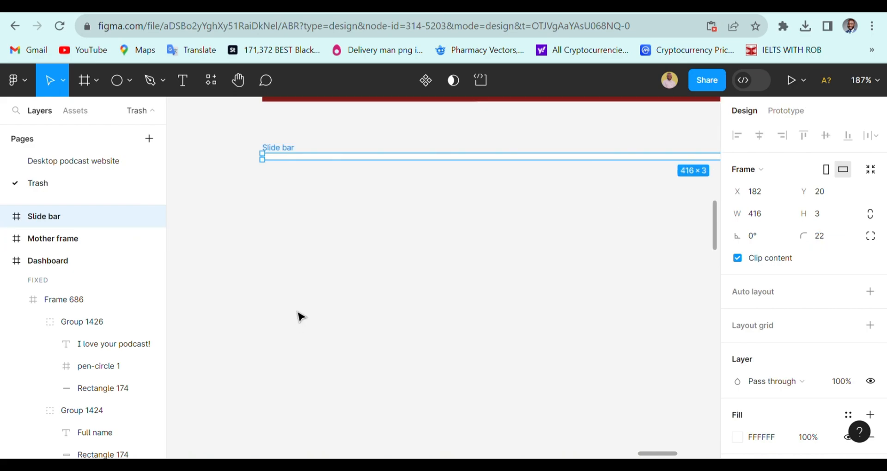
scroll(382, 253, "right", 1)
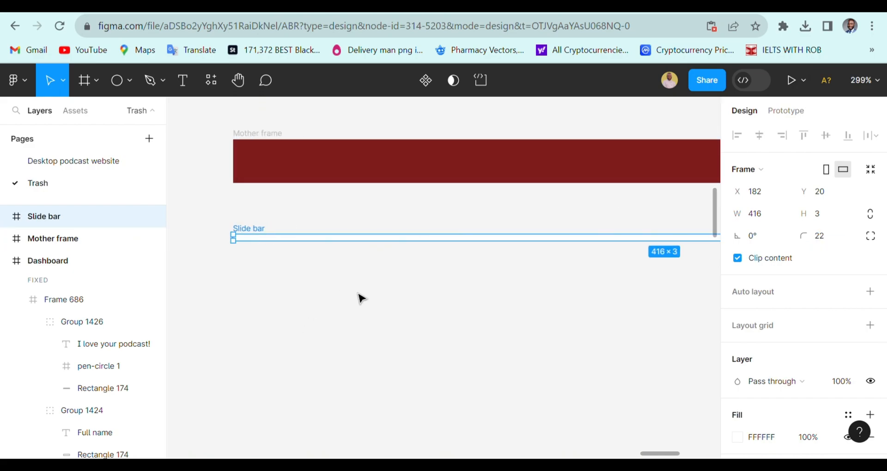
Step: Paste a copy of the Slide bar inside the Mother frame and delete the original below it
left_click(273, 141)
key("ctrl+v")
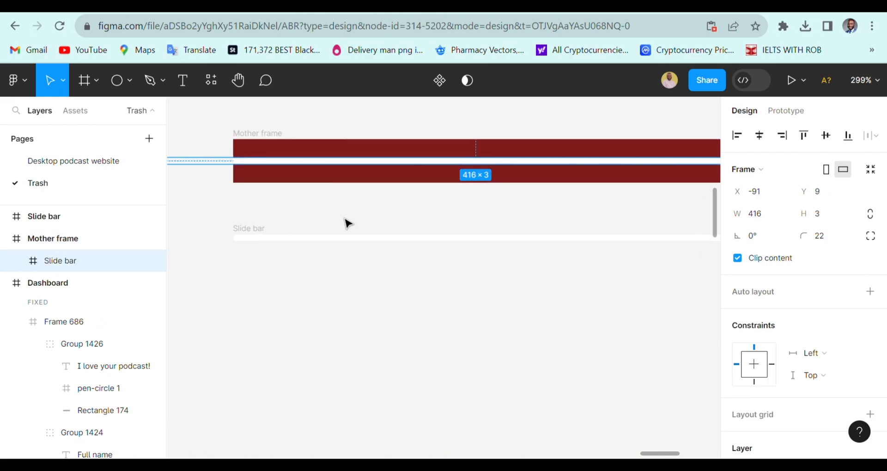
left_click(351, 237)
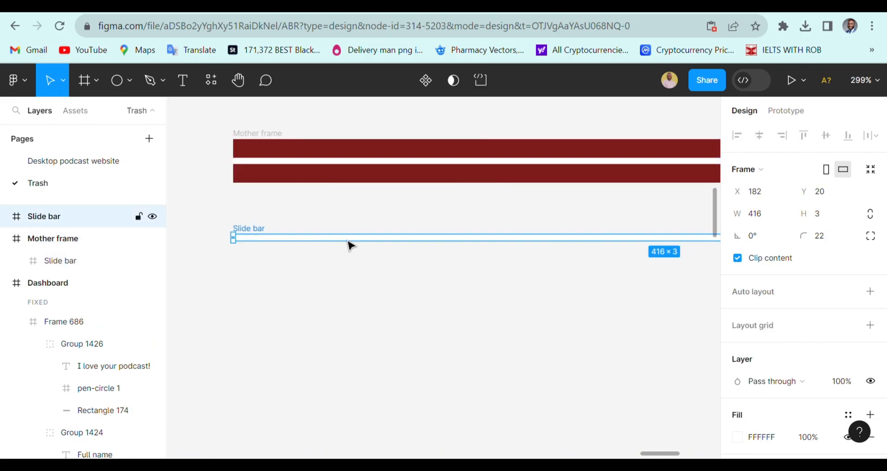
key("Delete")
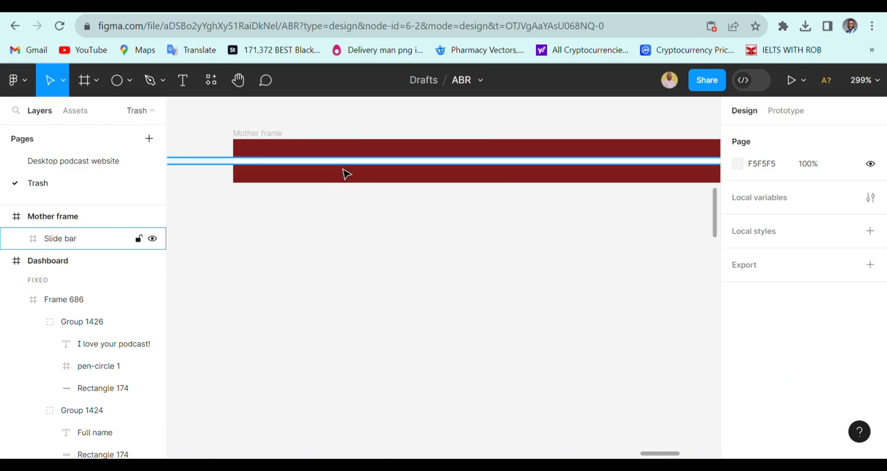
Step: Align the Slide bar to the horizontal centre of the Mother frame
left_click(408, 163)
left_click(760, 136)
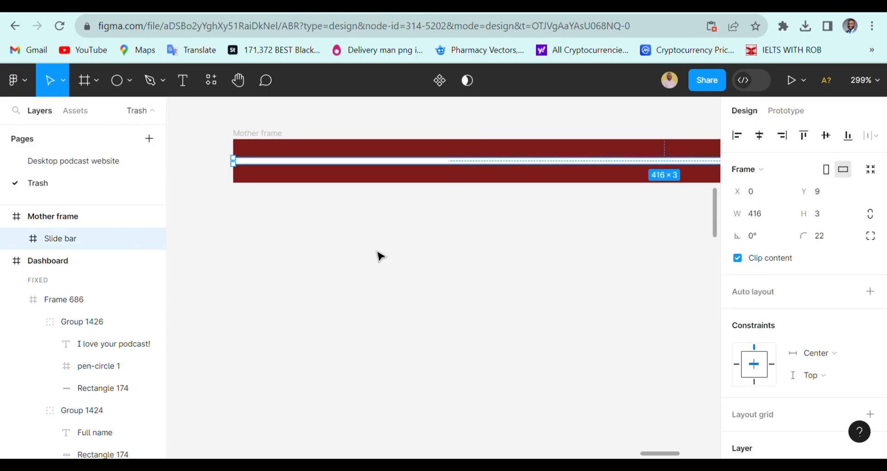
scroll(389, 259, "down", 5)
scroll(308, 228, "up", 1)
scroll(266, 210, "up", 2)
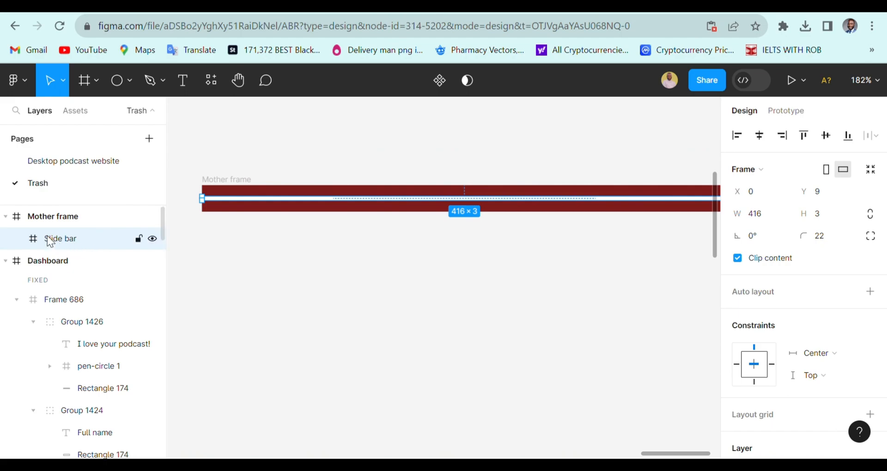
Step: Duplicate the Slide bar inside the Mother frame and move the copy down to Y 16
left_click(322, 247)
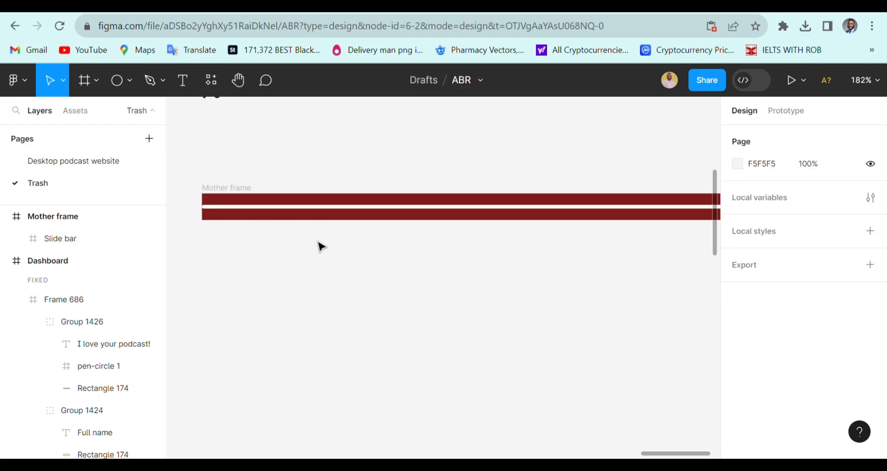
scroll(322, 247, "up", 2)
left_click(322, 203)
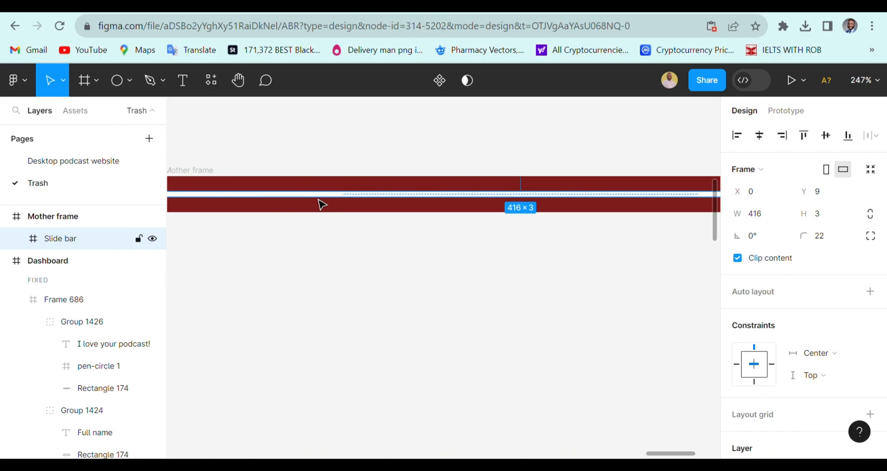
key("ctrl+d")
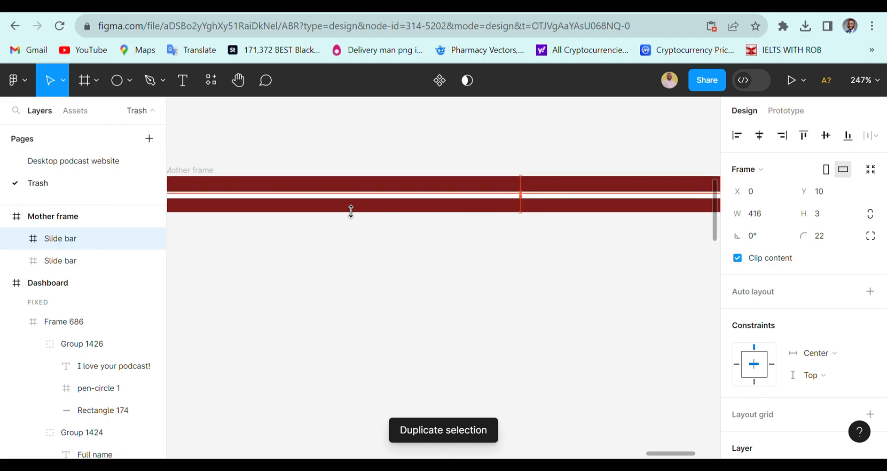
key("Down")
key("Down")
key("Down")
key("Down")
key("Down")
key("Down")
key("Down")
scroll(345, 222, "up", 3)
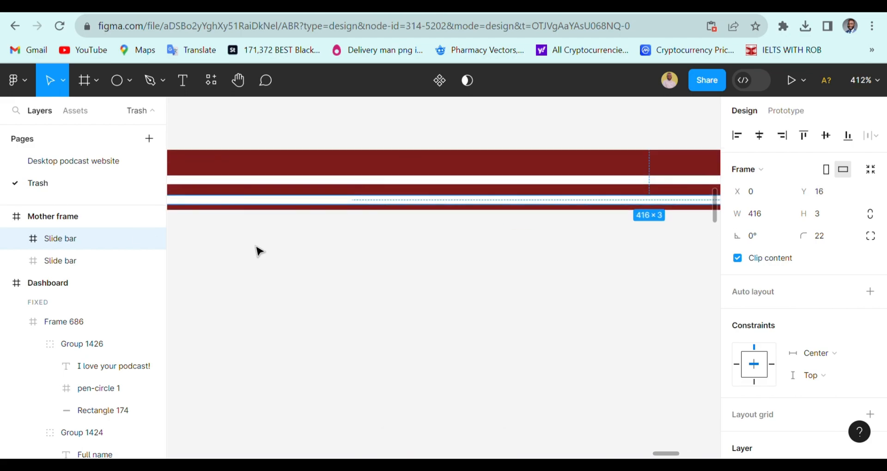
Step: Paste a copy of the lower Slide bar inside the upper Slide bar
left_click(256, 254)
left_click(298, 203)
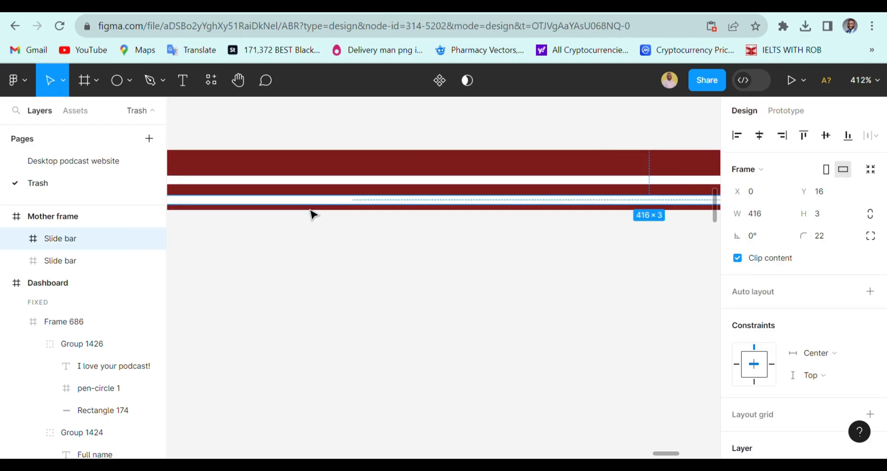
scroll(332, 198, "left", 2)
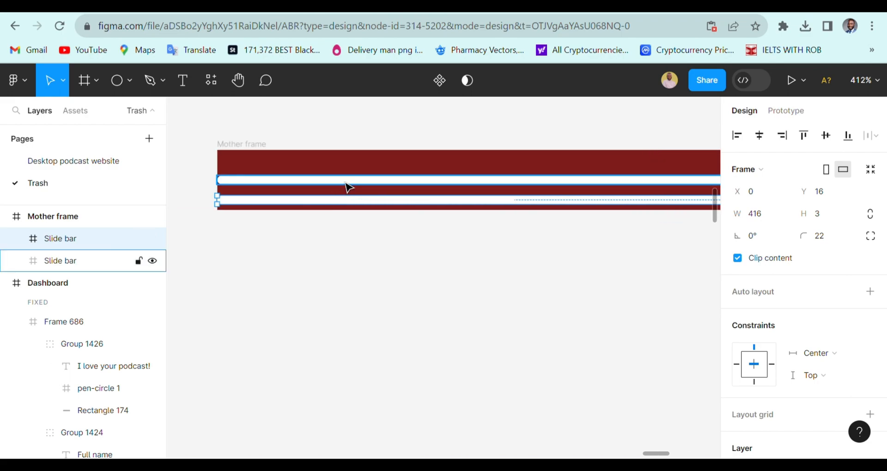
left_click(348, 185)
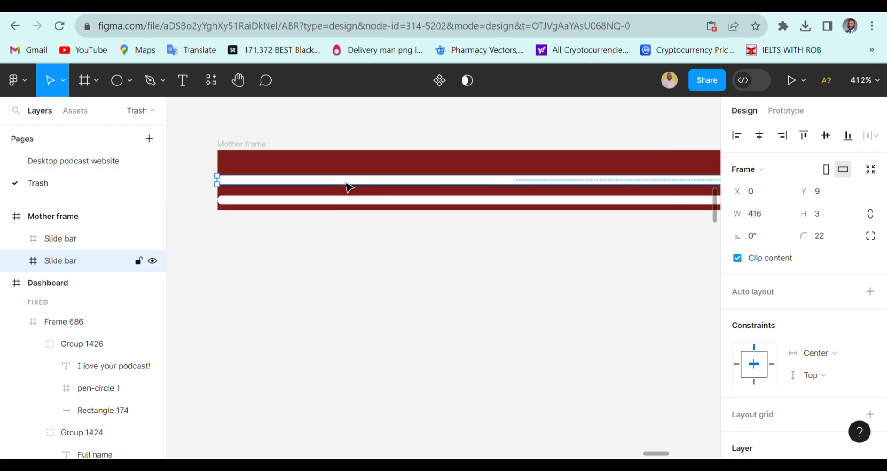
left_click(348, 186)
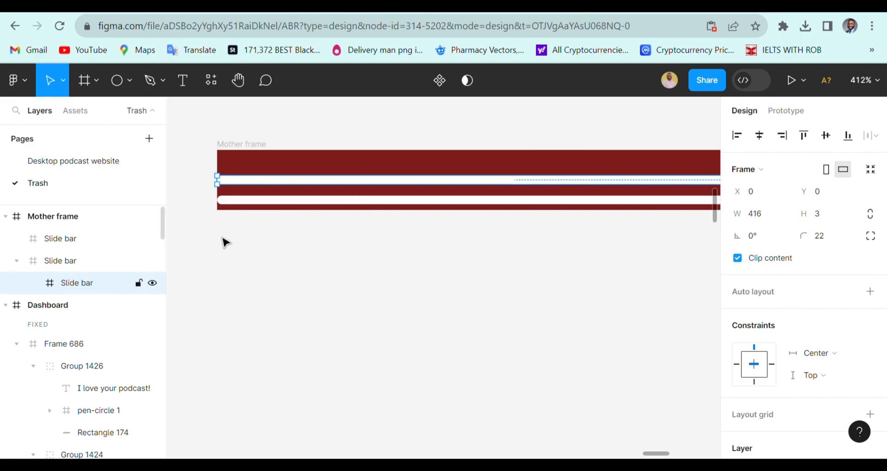
Step: Rename the nested Slide bar as "Slider" and delete the lower duplicate Slide bar
double_click(80, 284)
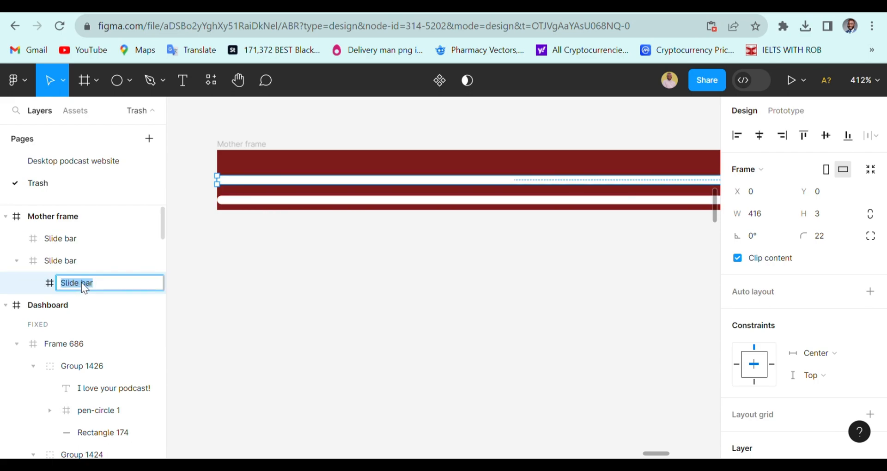
type("Slider")
left_click(362, 279)
left_click(371, 204)
key("Delete")
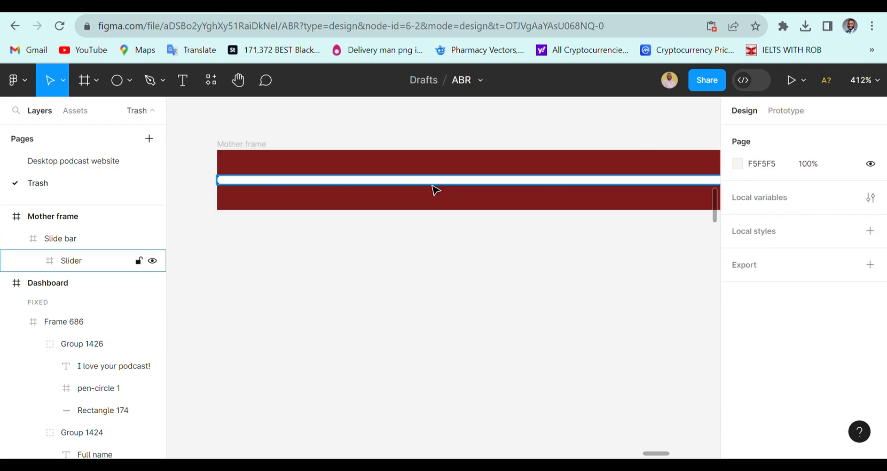
Step: Change the Slider's fill to near-black 111010
left_click(433, 186)
scroll(748, 379, "down", 4)
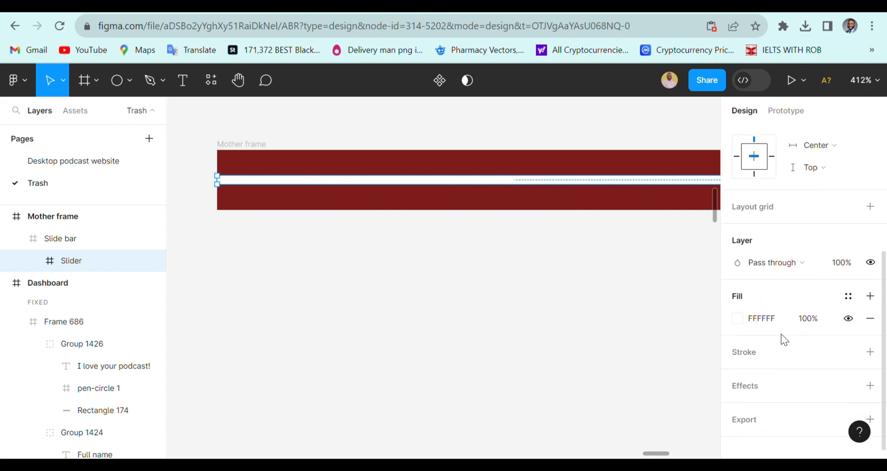
left_click(738, 319)
left_click(668, 277)
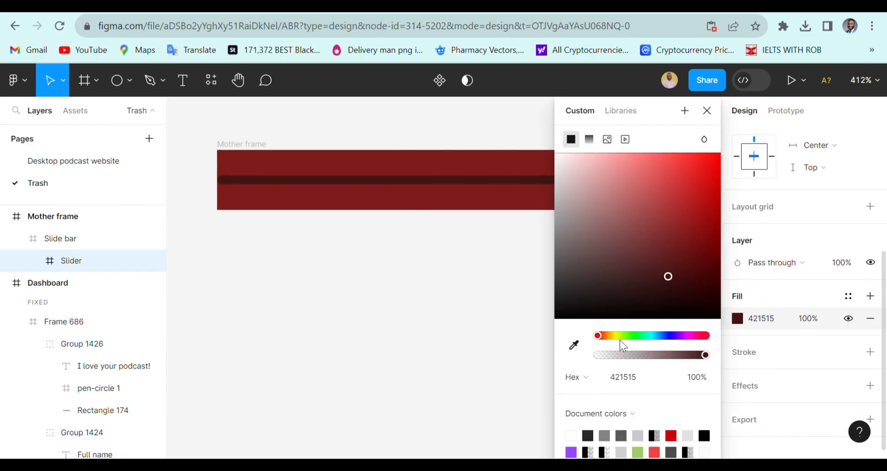
left_click(562, 309)
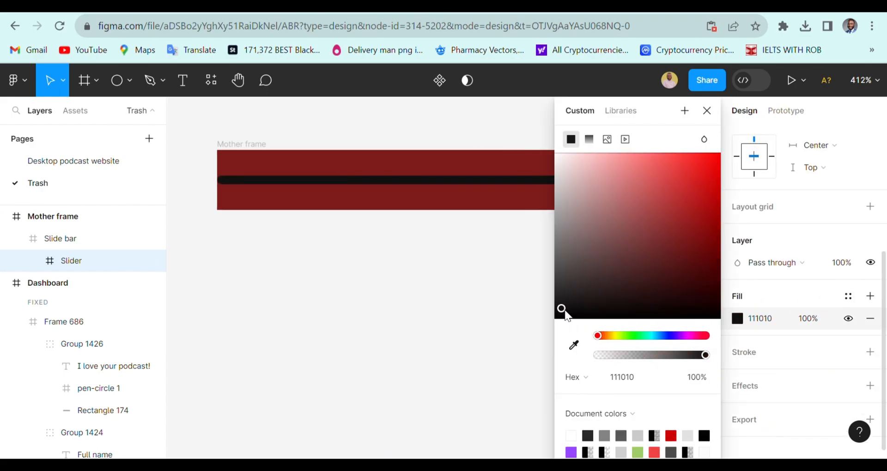
left_click(708, 112)
Step: Shift the black Slider leftward inside the Slide bar to expose part of the white bar behind it
key("shift+Left")
key("shift+Left")
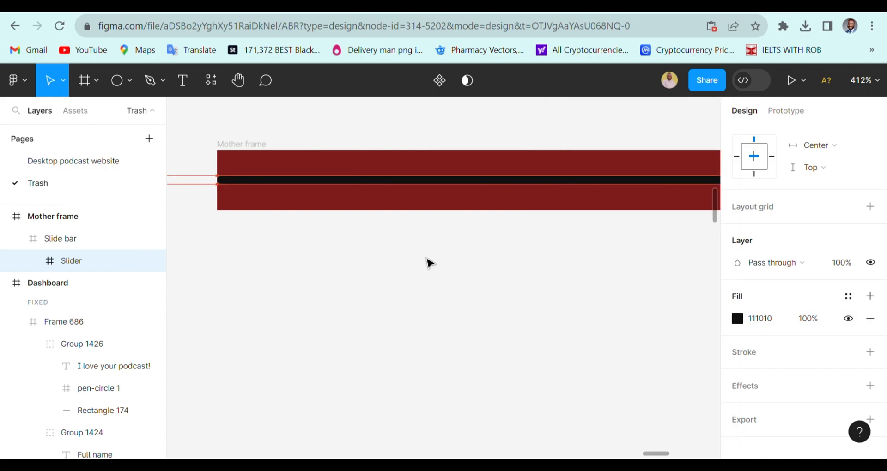
scroll(583, 231, "down", 3, "ctrl")
scroll(564, 232, "left", 4)
scroll(553, 232, "right", 4)
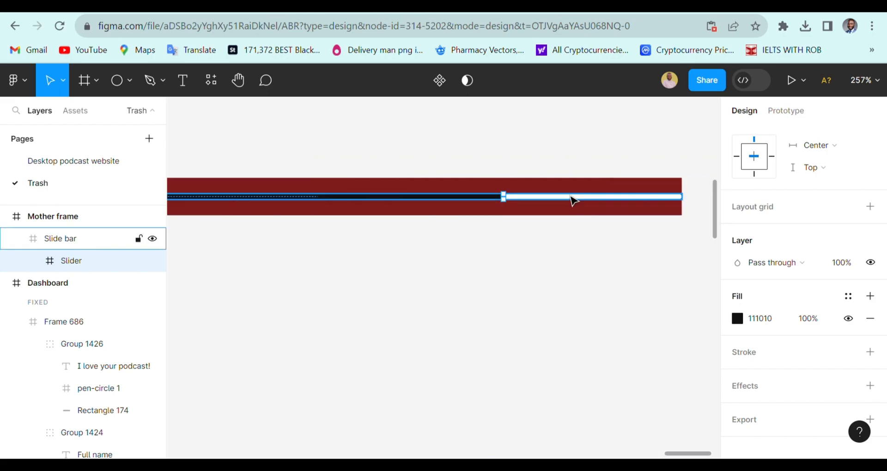
scroll(547, 251, "left", 5)
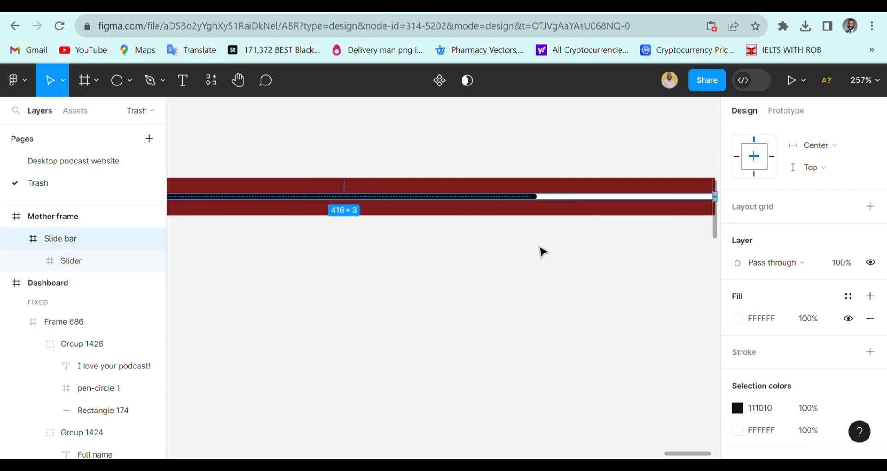
left_click(546, 251)
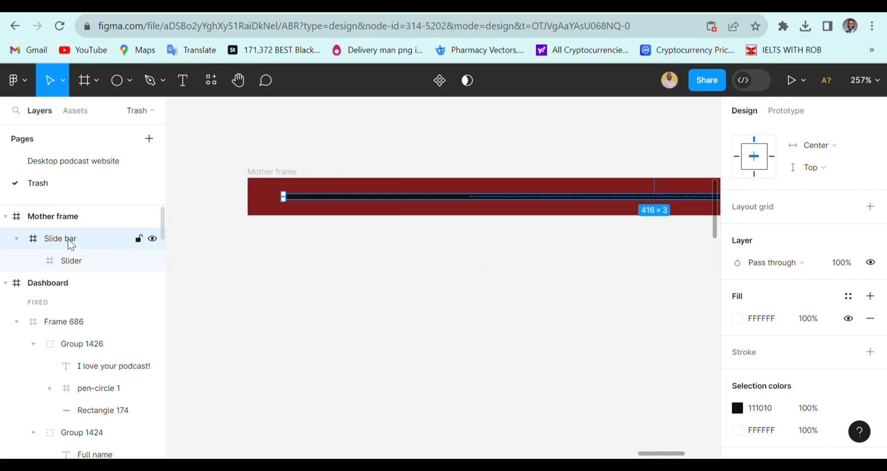
scroll(367, 233, "right", 3)
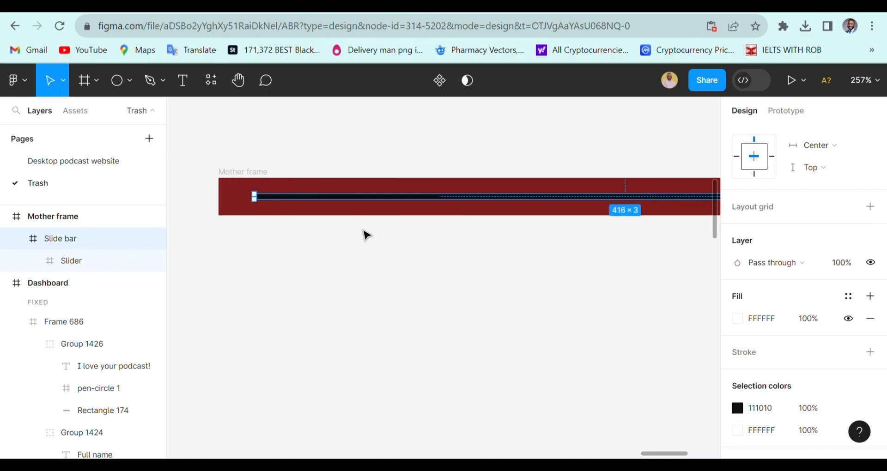
Step: Shift the Slider farther left and check how the Slide bar clips it at both ends
left_click(400, 206)
key("shift+Left")
key("shift+Left")
key("shift+Left")
key("shift+Left")
key("shift+Left")
key("shift+Left")
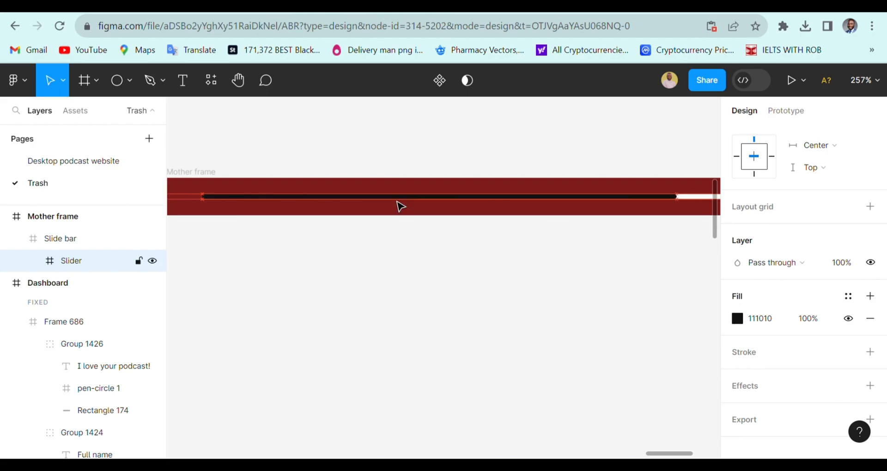
scroll(276, 230, "left", 1)
scroll(369, 211, "up", 4)
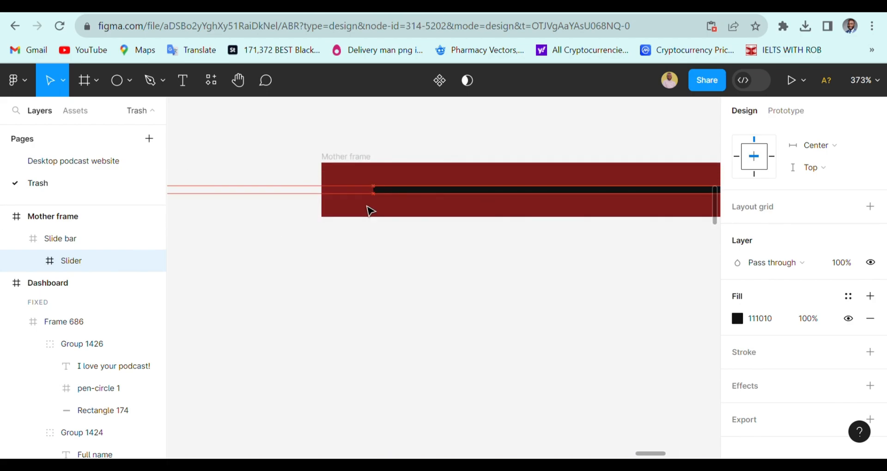
scroll(293, 247, "right", 5)
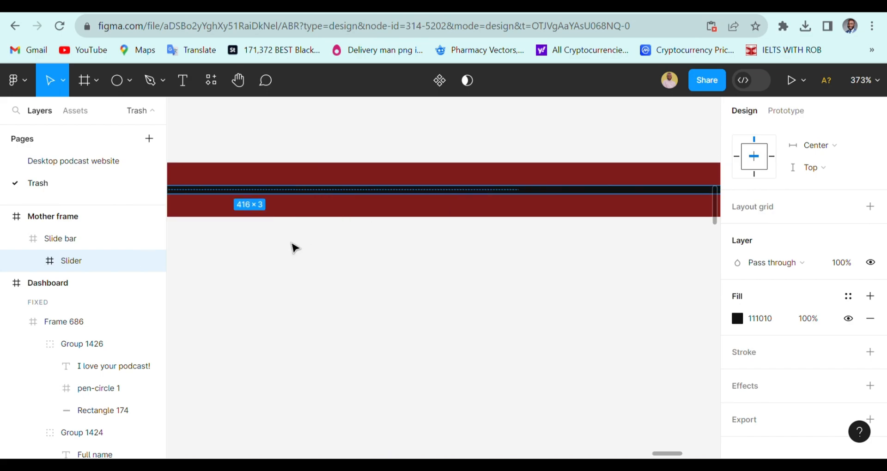
scroll(303, 250, "down", 1)
scroll(303, 251, "down", 5)
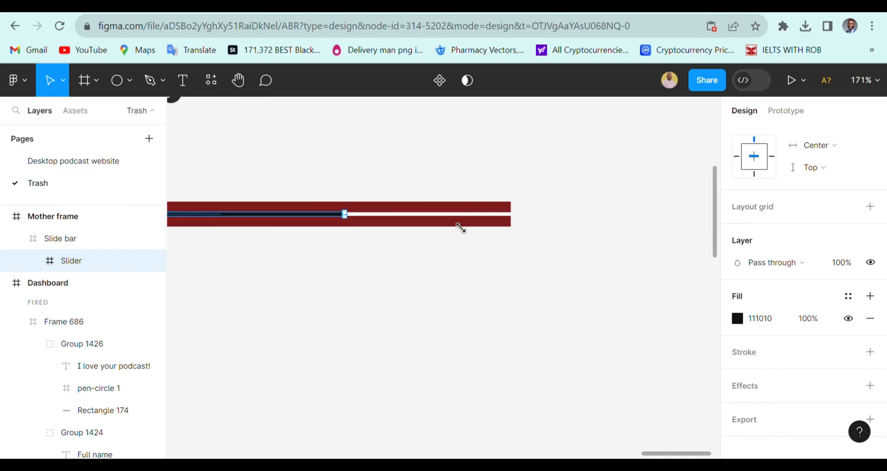
Step: Centre the Slider horizontally in the Slide bar, and the Slide bar horizontally in the Mother frame
scroll(772, 131, "up", 5)
left_click(759, 137)
scroll(437, 293, "left", 2)
left_click(475, 279)
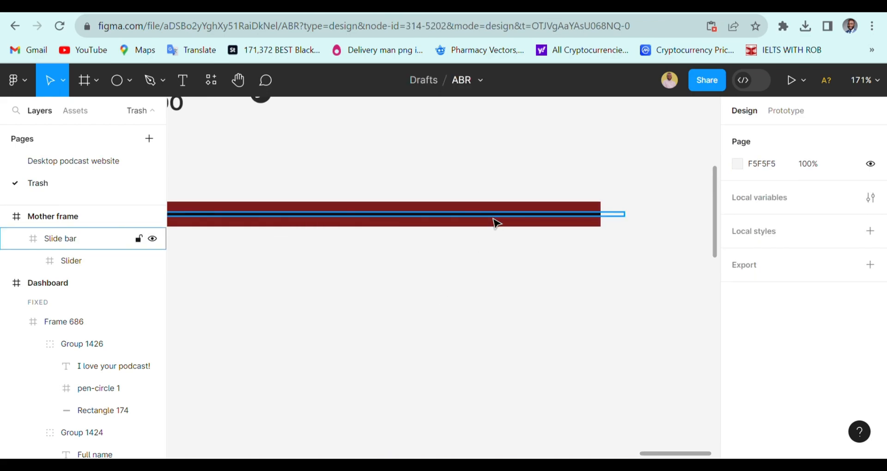
left_click(495, 222)
left_click(761, 136)
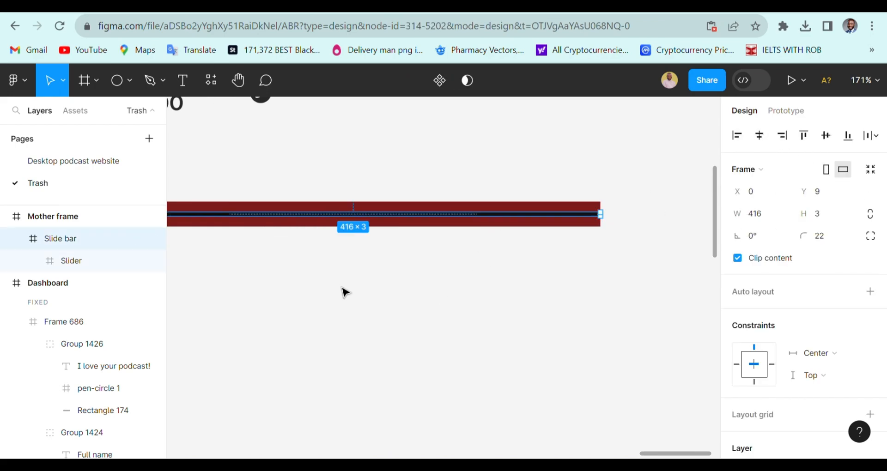
scroll(331, 293, "left", 2)
scroll(331, 293, "up", 2)
scroll(330, 294, "left", 2)
left_click(331, 296)
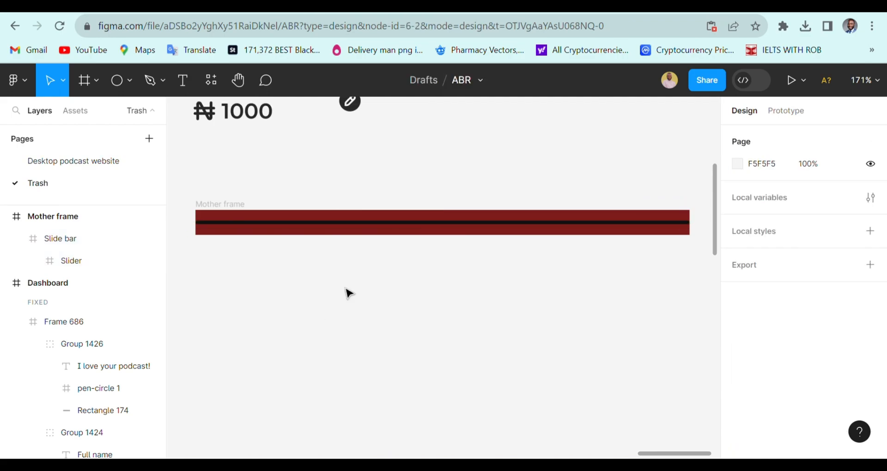
Step: Place a 100 × 100 circle on the canvas below the Mother frame with the Ellipse tool
left_click(129, 80)
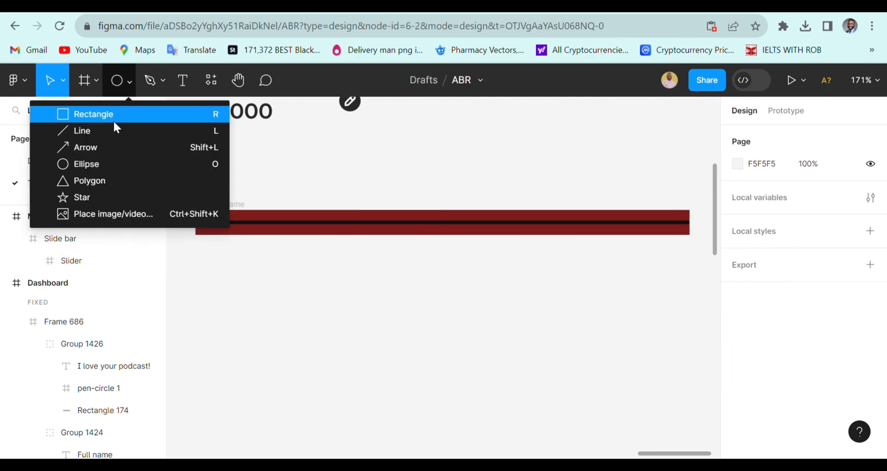
left_click(95, 165)
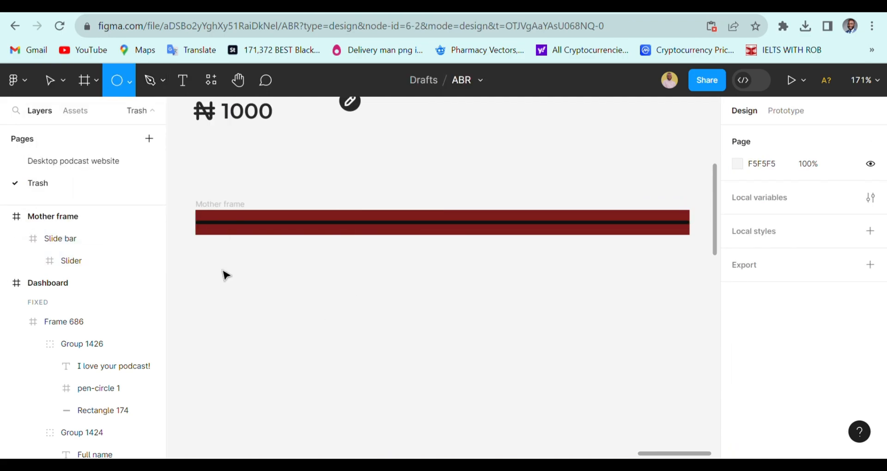
left_click(331, 294)
left_click_drag(333, 293, 366, 295)
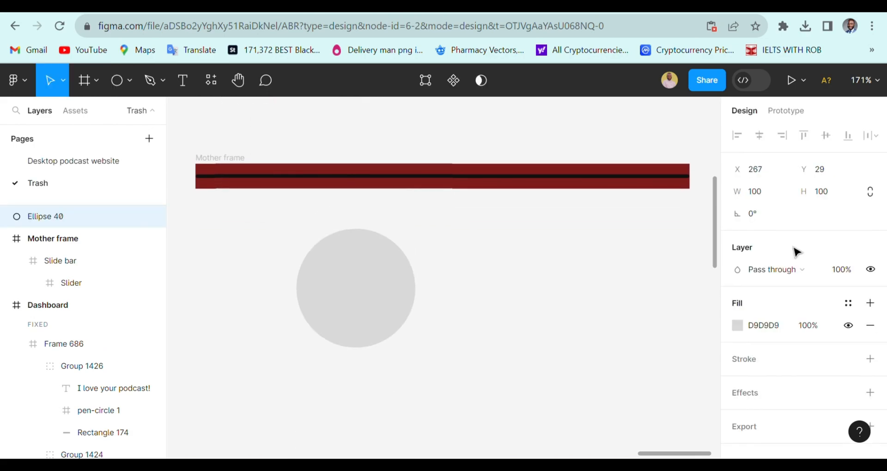
Step: Resize the grey circle to a width and height of 15
type("15")
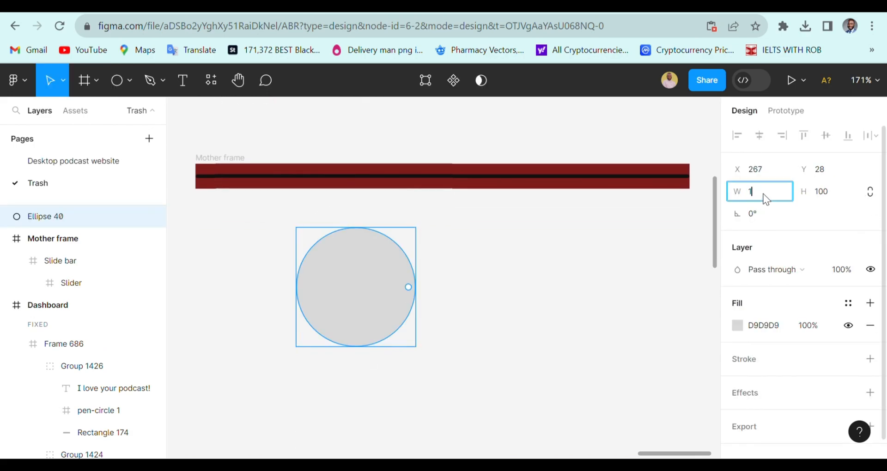
left_click(836, 187)
type("15")
left_click(331, 279)
left_click(306, 237)
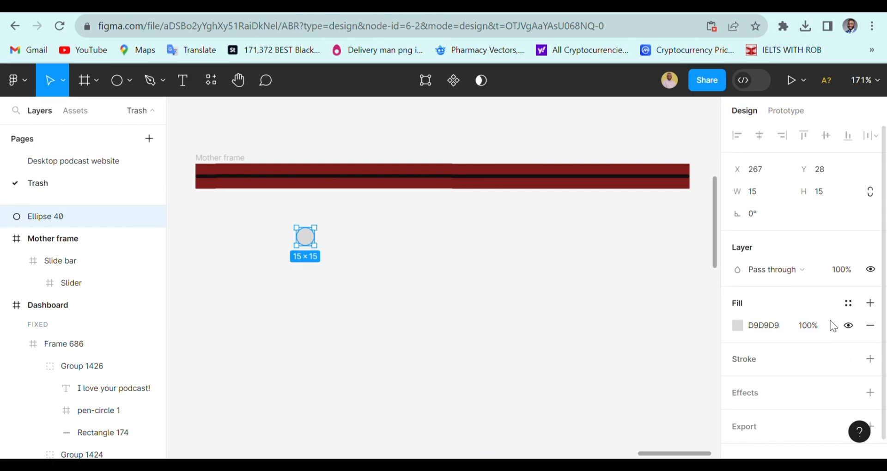
Step: Change the small circle's fill to the purple document color 9747FF
scroll(832, 330, "down", 1)
left_click(737, 307)
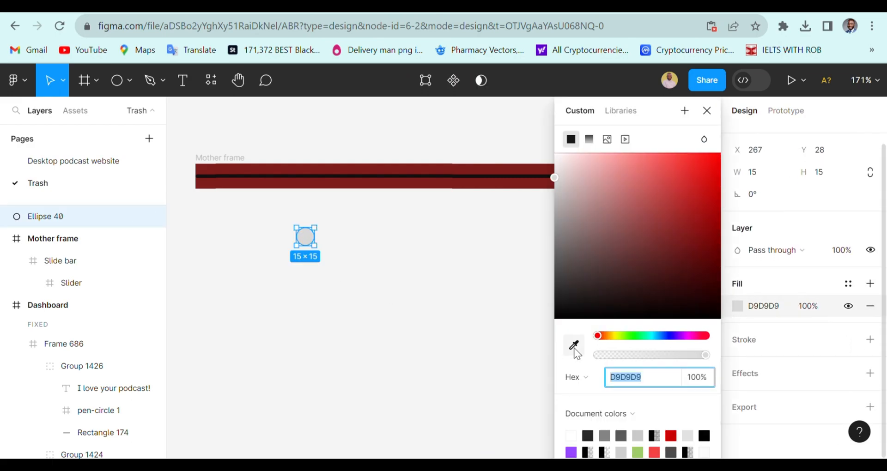
left_click(571, 452)
left_click(707, 110)
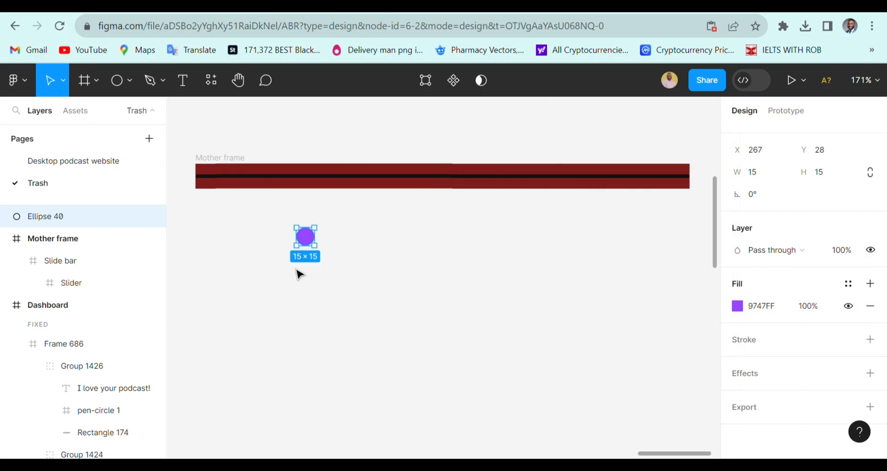
scroll(293, 259, "up", 3)
scroll(305, 256, "up", 3)
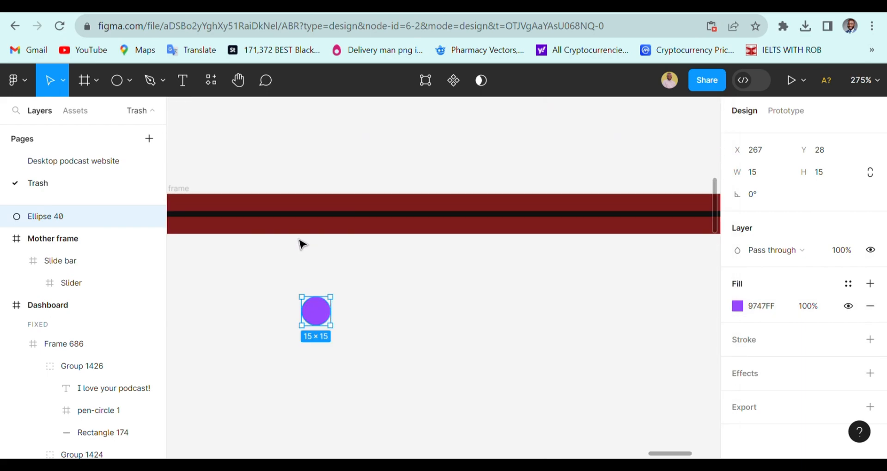
Step: Paste a copy of the purple circle into the Mother frame and position it over the slide bar at X 86, Y 3
left_click(194, 197)
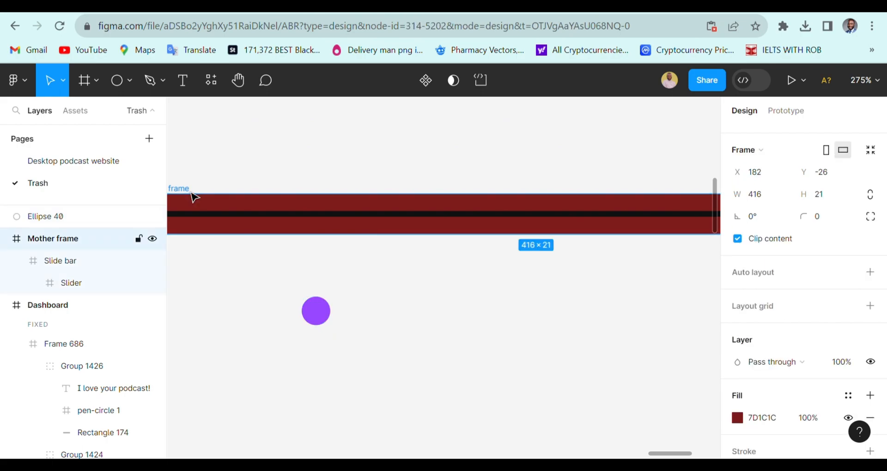
key("ctrl+v")
scroll(216, 209, "left", 4)
scroll(445, 214, "right", 2)
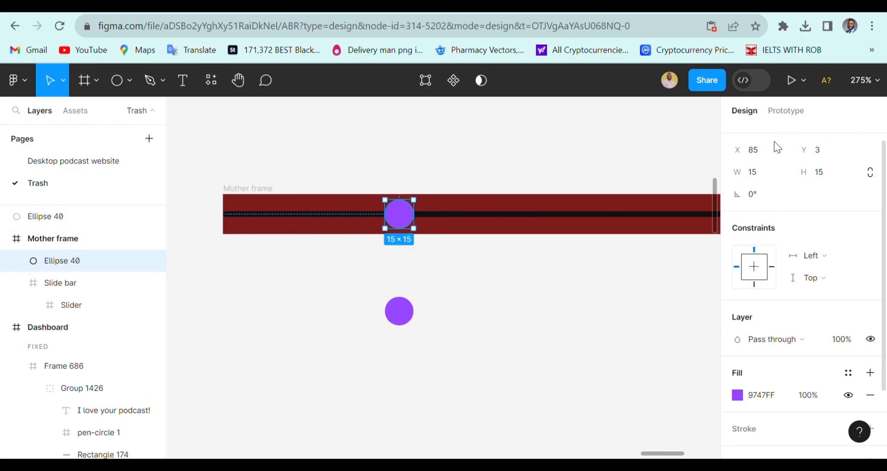
scroll(411, 226, "up", 3)
left_click_drag(397, 231, 399, 212)
Step: Shift the black Slider 30 px to the left inside the Slide bar, to X -30
scroll(399, 212, "down", 3)
scroll(397, 211, "right", 4)
scroll(500, 226, "right", 4)
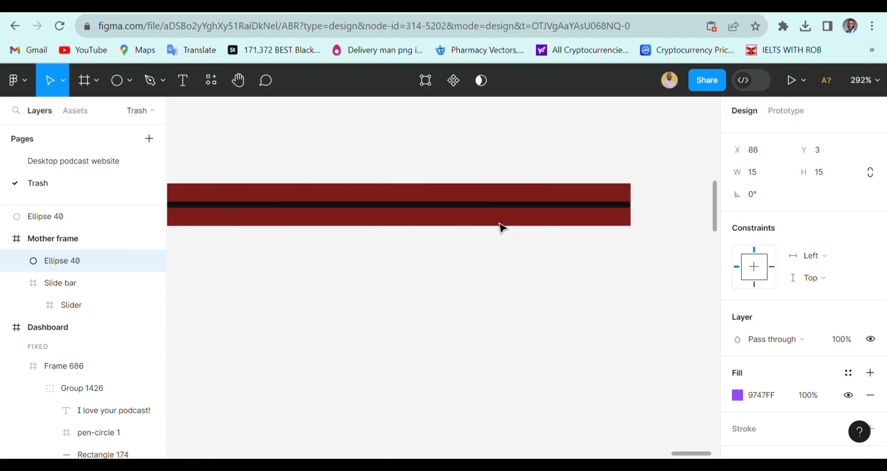
left_click(494, 209)
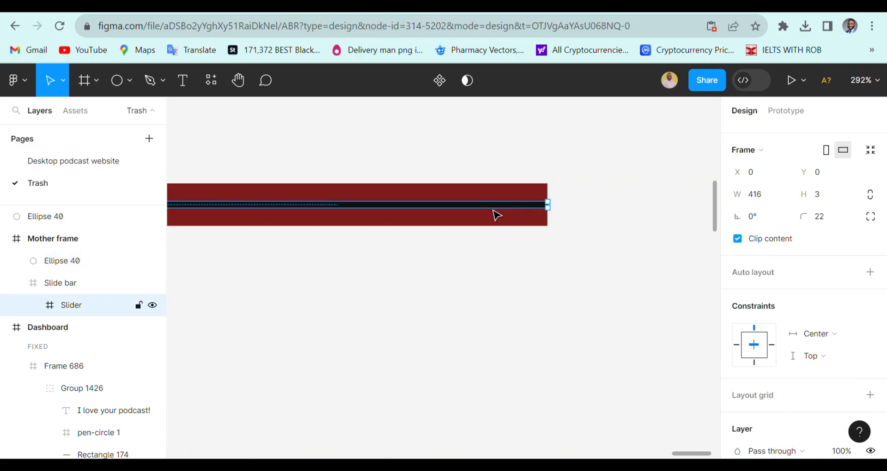
key("shift+Left")
key("shift+Left")
key("shift+Left")
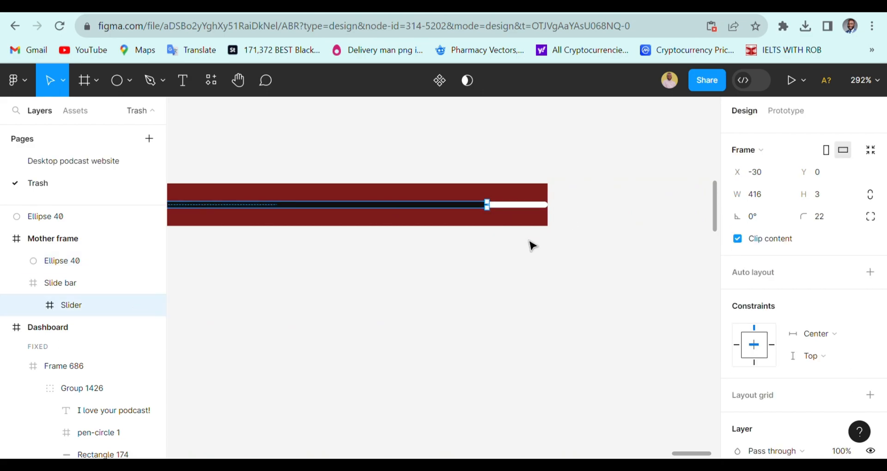
Step: Move the circle inside the Mother frame along the bar to the right end of the black Slider, at X 377
scroll(473, 242, "left", 3)
scroll(333, 212, "left", 6)
left_click(388, 204)
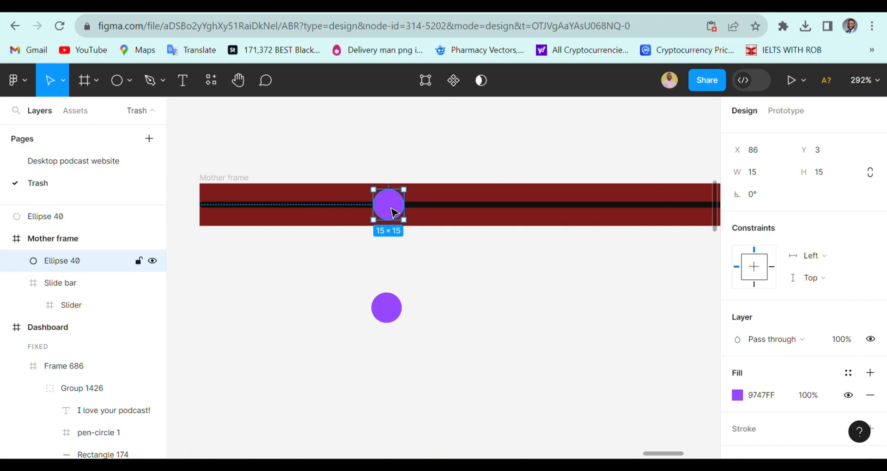
scroll(394, 214, "right", 4)
scroll(395, 213, "right", 5)
key("shift+Right")
key("shift+Right")
key("shift+Right")
key("shift+Right")
key("shift+Right")
key("shift+Right")
key("shift+Right")
key("shift+Right")
key("shift+Right")
key("shift+Right")
key("shift+Right")
key("shift+Right")
key("shift+Right")
key("shift+Right")
key("shift+Right")
key("shift+Right")
key("shift+Right")
key("shift+Right")
key("shift+Right")
key("shift+Right")
key("shift+Right")
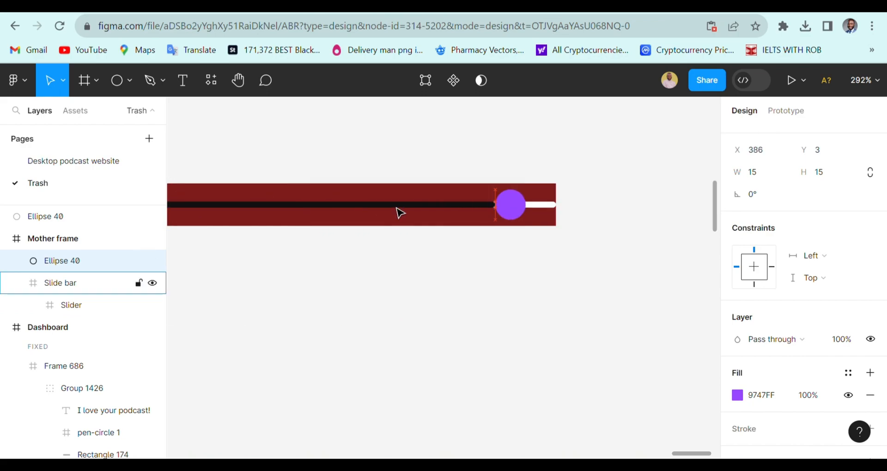
key("shift+Right")
key("shift+Left")
key("shift+Left")
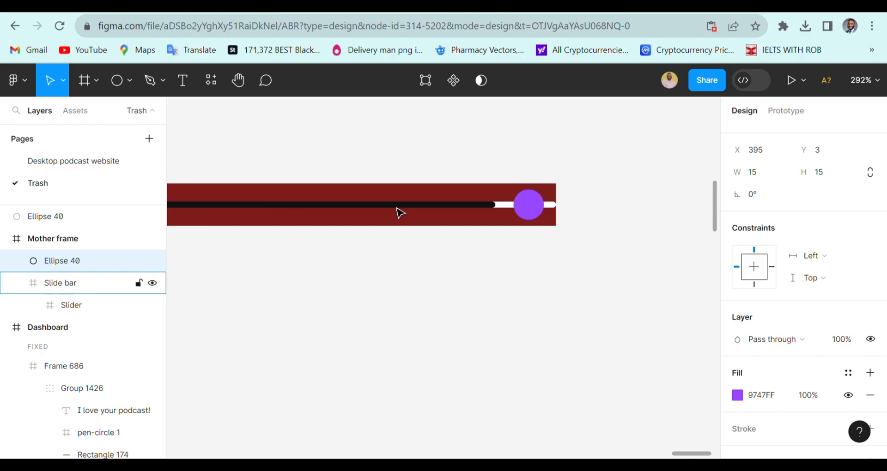
Step: Group the black Slider with the circle on its end and rename the group Slider
scroll(407, 215, "up", 5)
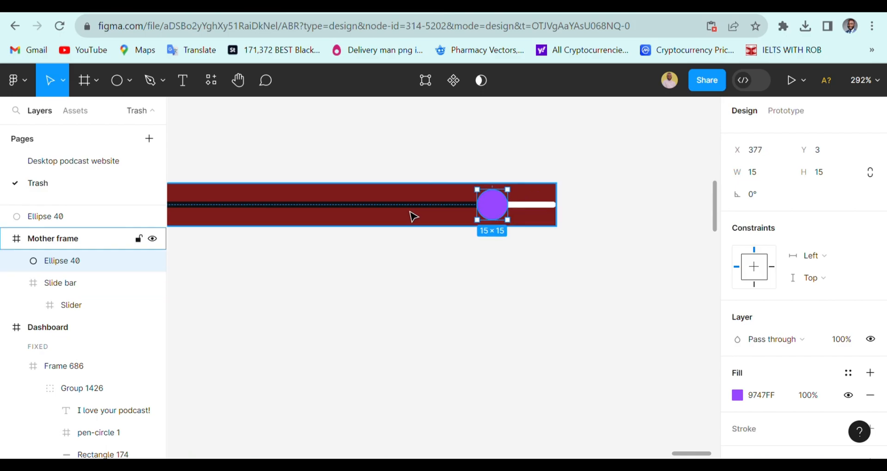
left_click(459, 197)
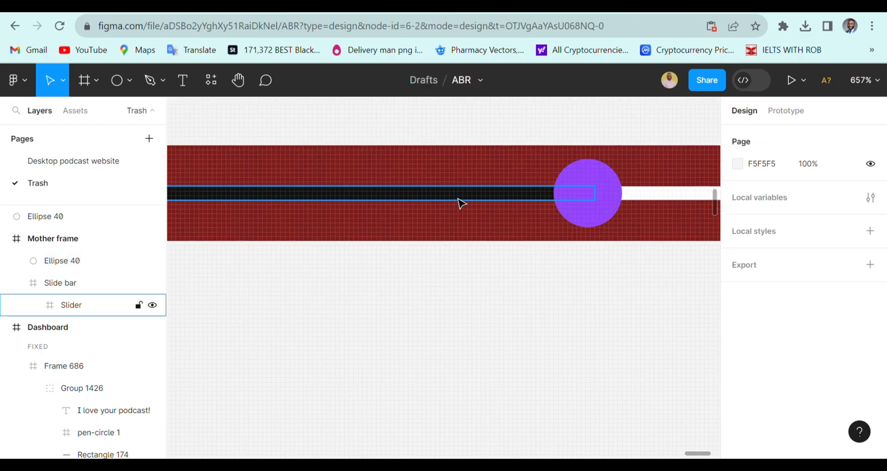
left_click(579, 187, "shift")
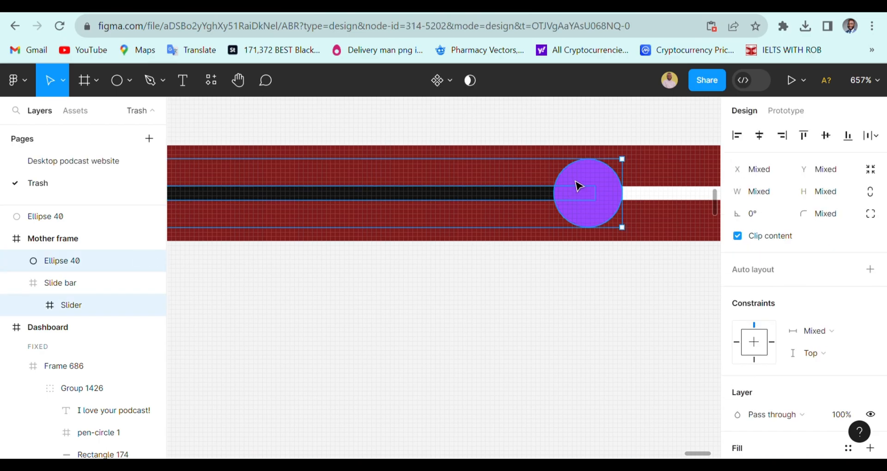
key("ctrl+g")
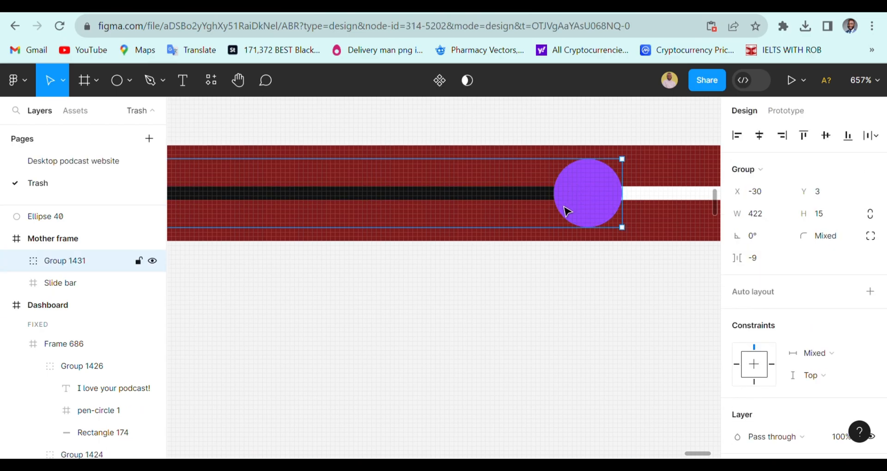
double_click(88, 262)
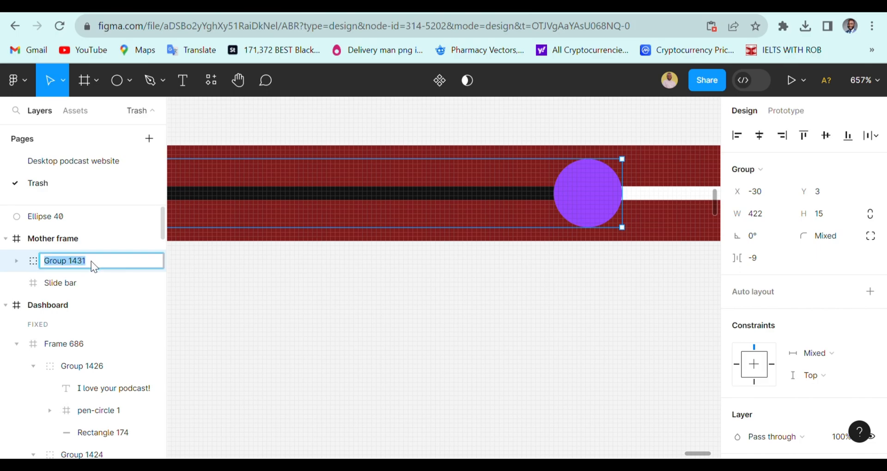
type("Slider")
left_click(279, 319)
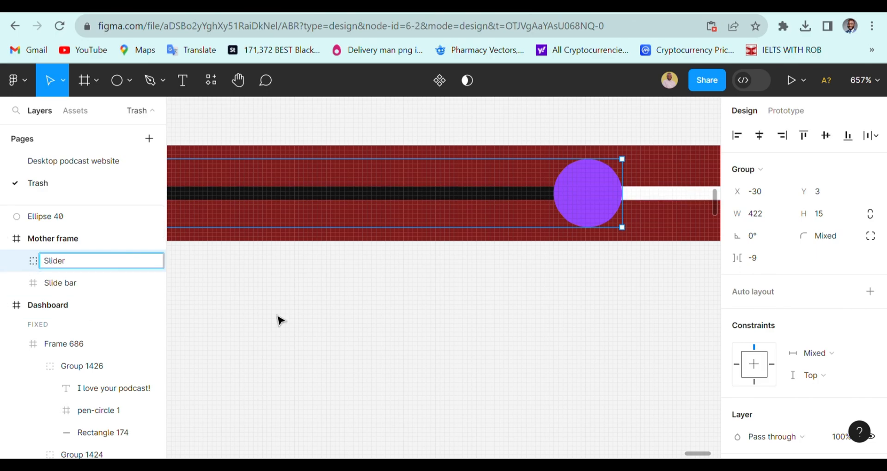
Step: Move the Slider group left along the bar to X -380, leaving the circle near the start of the Mother frame
scroll(485, 210, "down", 3)
left_click(536, 206)
scroll(550, 221, "up", 2)
scroll(557, 218, "down", 4)
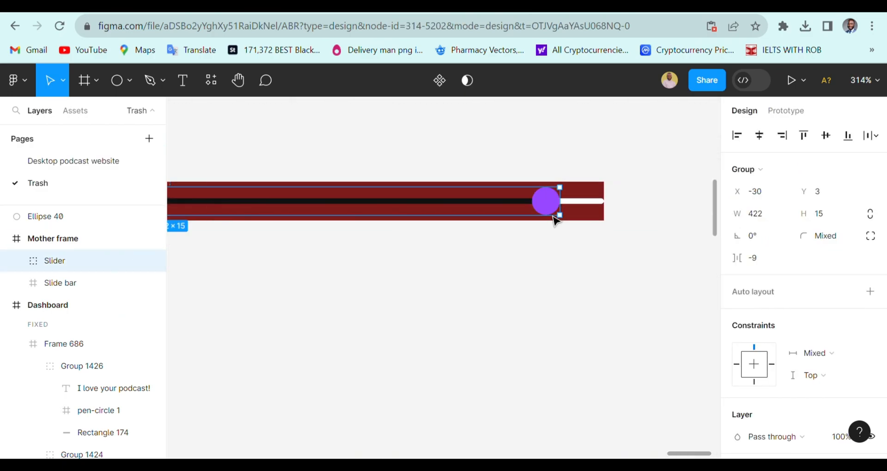
scroll(557, 220, "left", 5)
scroll(559, 219, "left", 2)
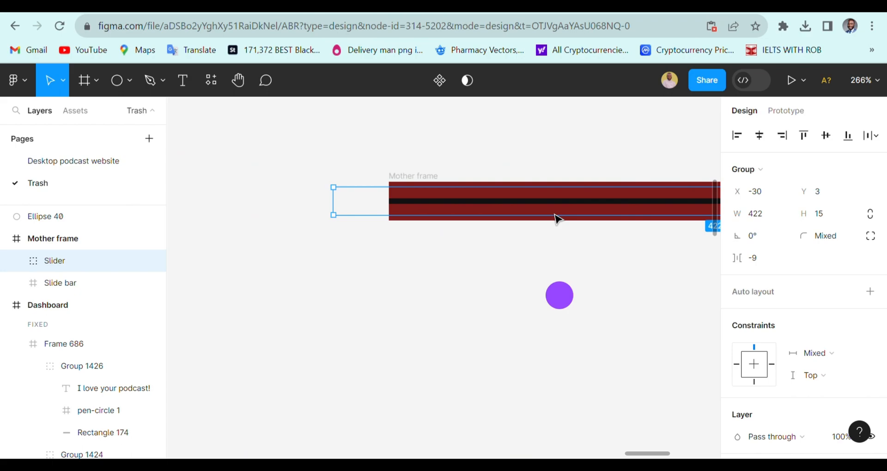
key("shift+Left")
key("shift+Left")
key("shift+Left")
key("shift+Left")
key("shift+Left")
key("shift+Left")
key("shift+Left")
key("shift+Left")
key("shift+Left")
key("shift+Left")
key("shift+Left")
key("shift+Left")
key("shift+Left")
key("shift+Left")
key("shift+Left")
key("shift+Left")
key("shift+Left")
key("shift+Left")
key("shift+Left")
key("shift+Left")
key("shift+Left")
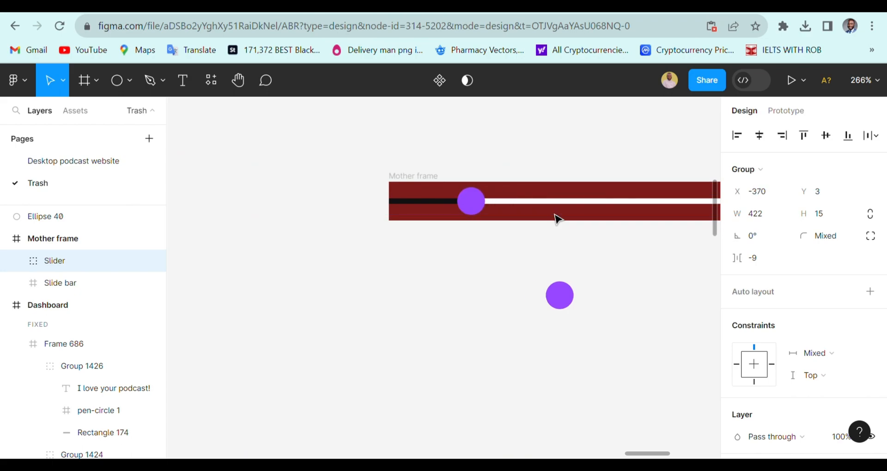
Step: Delete the spare purple circle on the canvas below the Mother frame
scroll(508, 232, "right", 5)
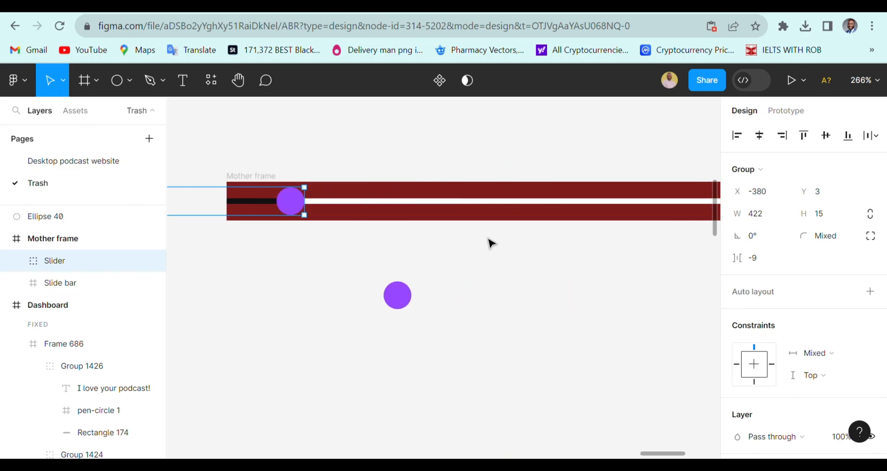
left_click(400, 212)
left_click(407, 306)
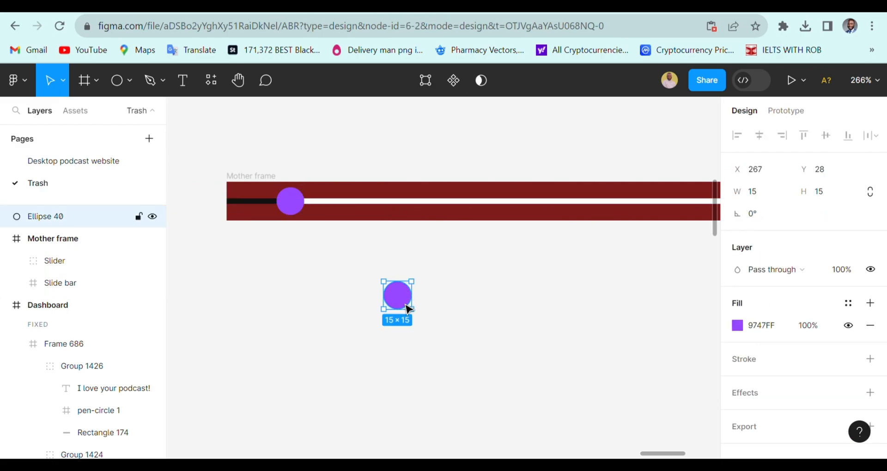
key("Delete")
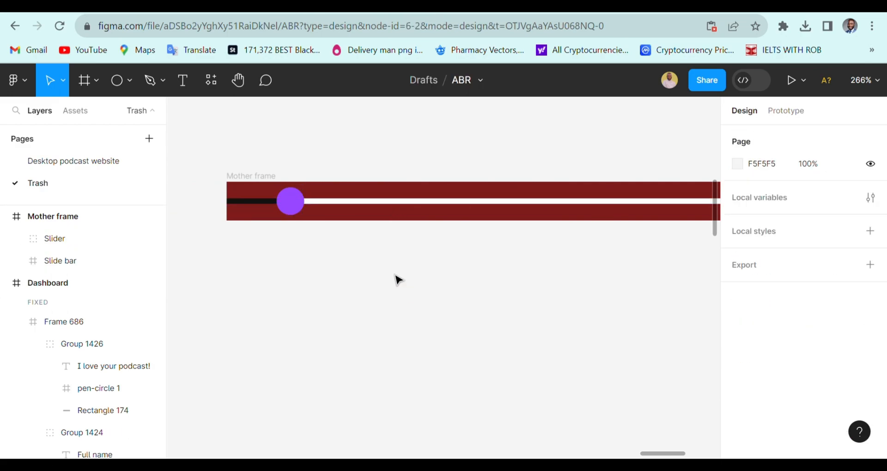
Step: Draw a short vertical line about 7 px high across the white slide bar with the Pen tool, to the right of the circle
left_click(162, 80)
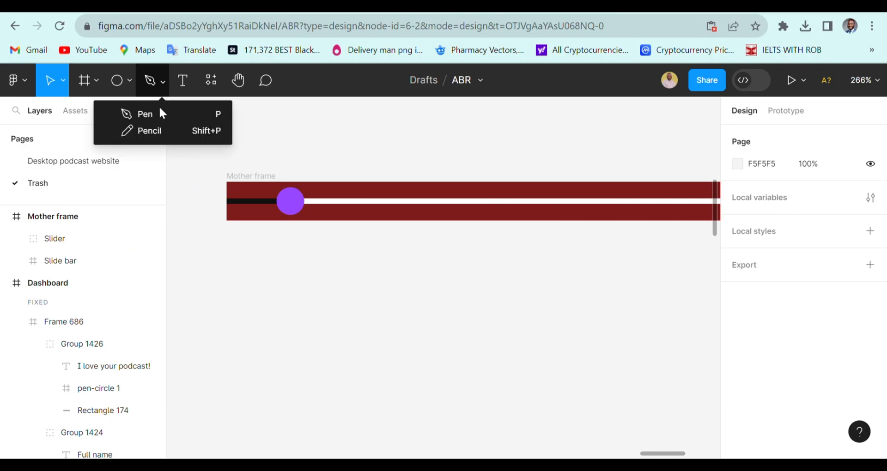
left_click(160, 111)
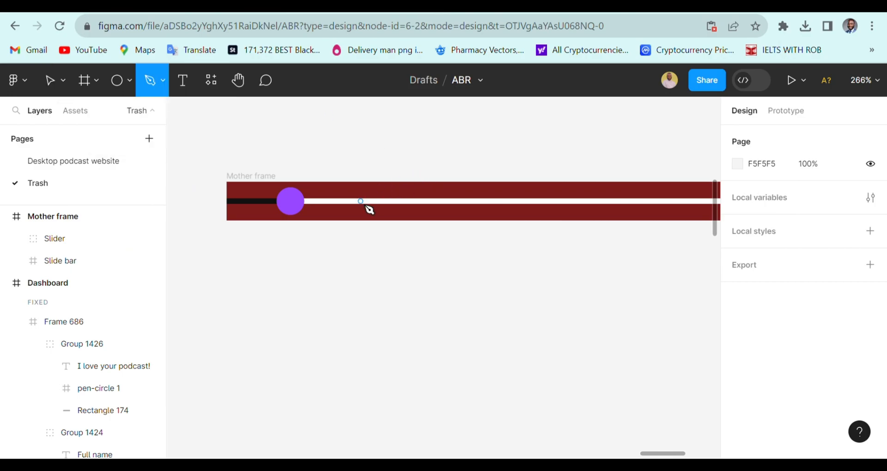
scroll(365, 224, "up", 5)
scroll(365, 181, "up", 3)
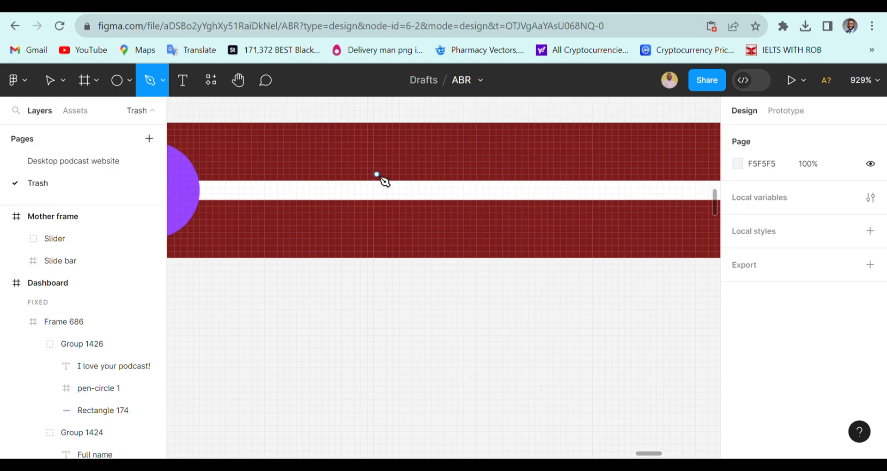
left_click(380, 172)
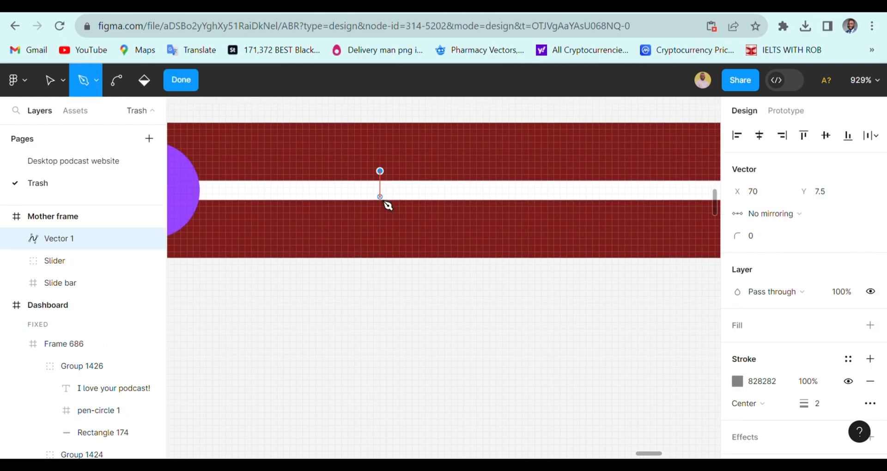
scroll(383, 175, "up", 3)
left_click(373, 227)
scroll(418, 204, "down", 5)
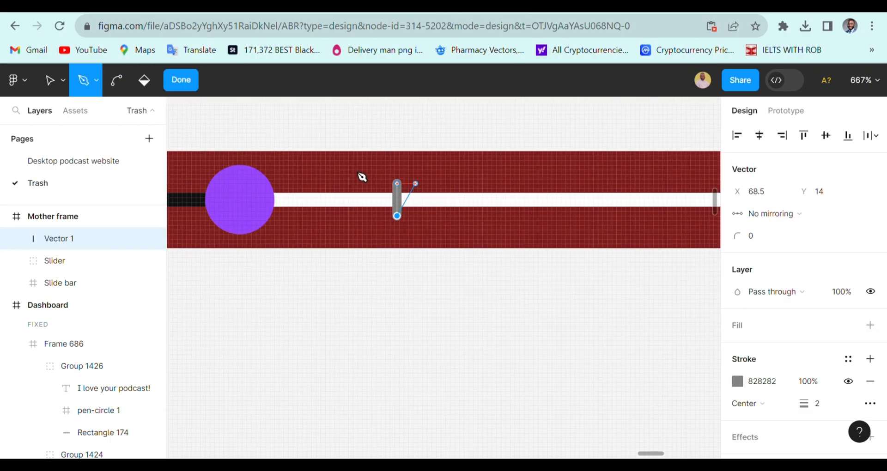
left_click(194, 92)
Step: Move the Slider group further left to X -420, almost completely outside the Mother frame
scroll(365, 210, "down", 2)
scroll(378, 221, "left", 2)
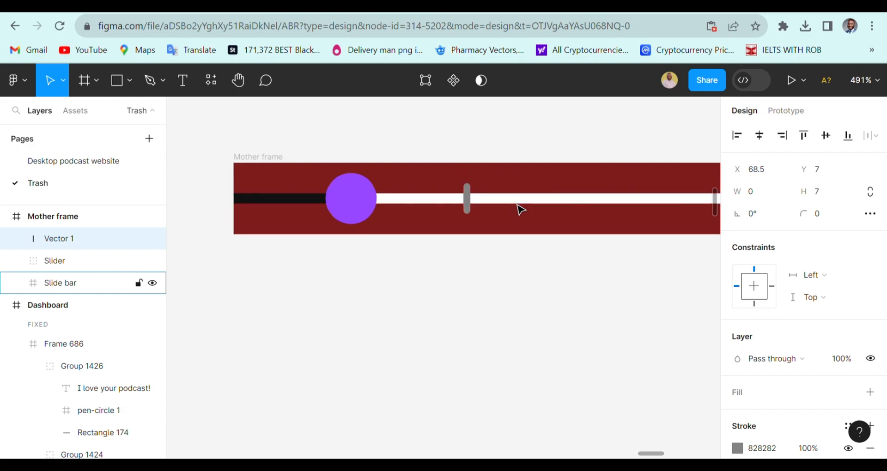
scroll(487, 225, "left", 2)
scroll(463, 217, "down", 2)
left_click(400, 214)
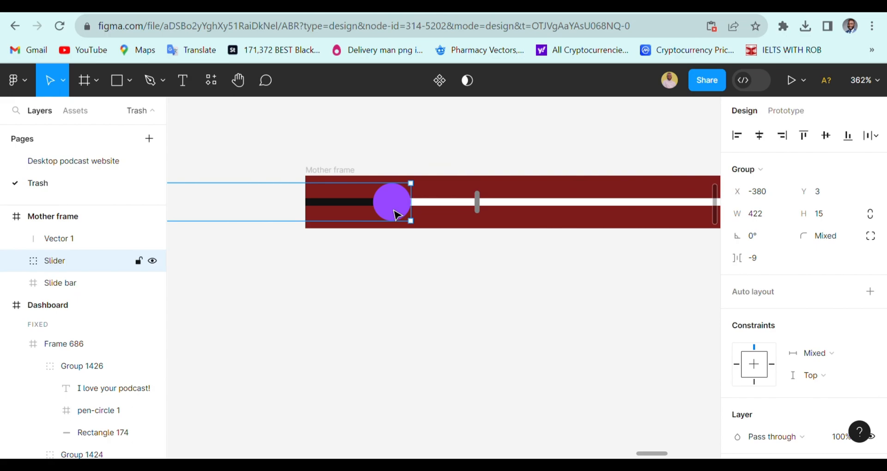
key("shift+Left")
key("shift+Left")
key("shift+Left")
key("shift+Left")
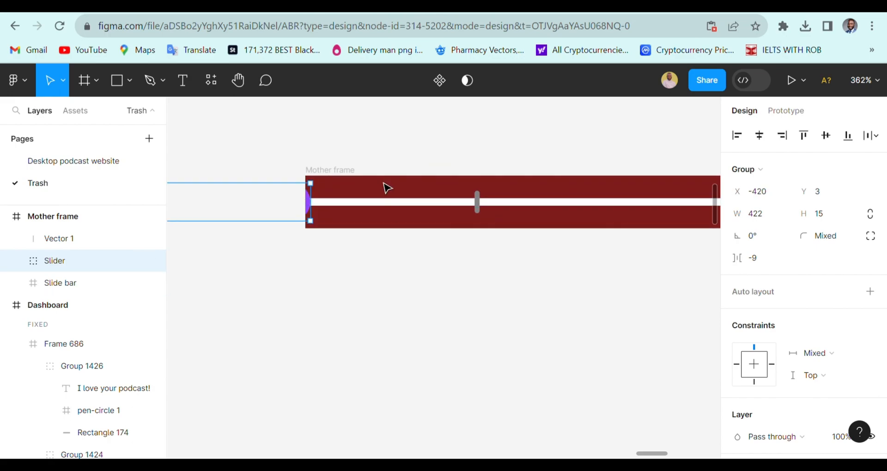
Step: Move the short vertical line toward the start of the slide bar, to X 18.5
left_click(487, 208)
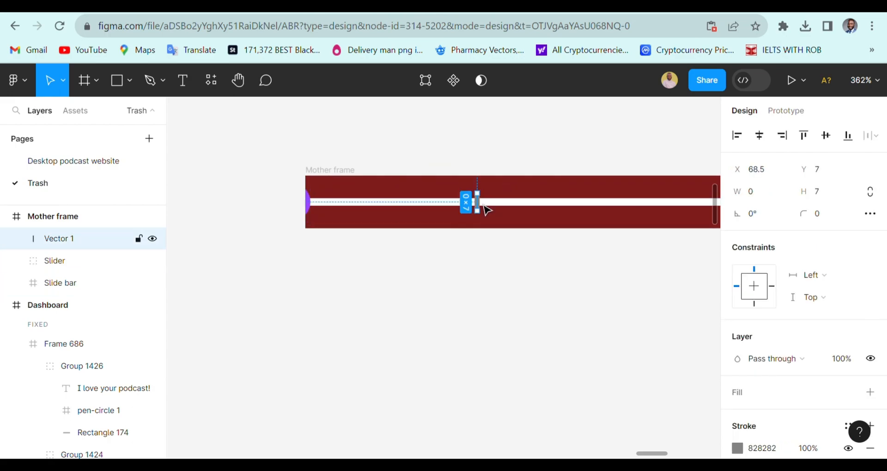
key("shift+Left")
key("shift+Left")
key("shift+Left")
key("shift+Left")
key("shift+Left")
key("shift+Left")
key("shift+Left")
key("shift+Left")
key("shift+Left")
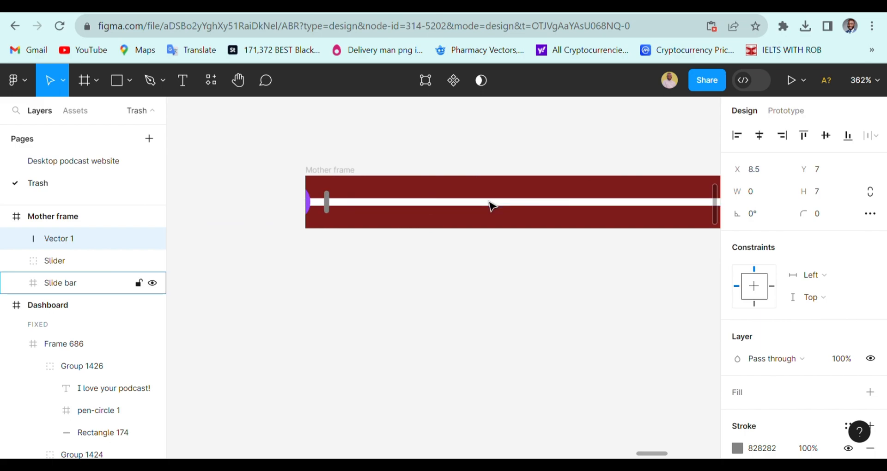
key("Right")
key("Right")
key("Right")
key("Right")
key("Right")
key("Right")
key("Right")
key("Right")
key("Right")
key("Right")
Step: Move the Slider group right to X -396 so that its circle is centred on the short vertical line
scroll(392, 217, "right", 5)
scroll(323, 232, "down", 3, "ctrl")
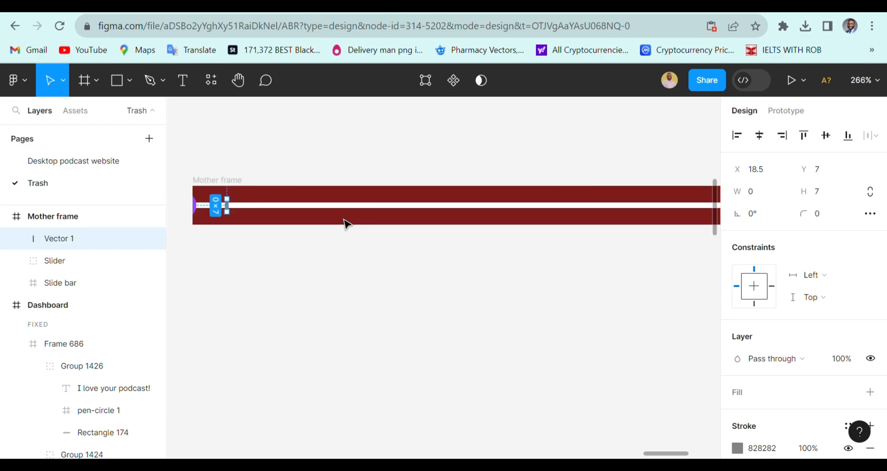
scroll(333, 227, "left", 3)
left_click(284, 216)
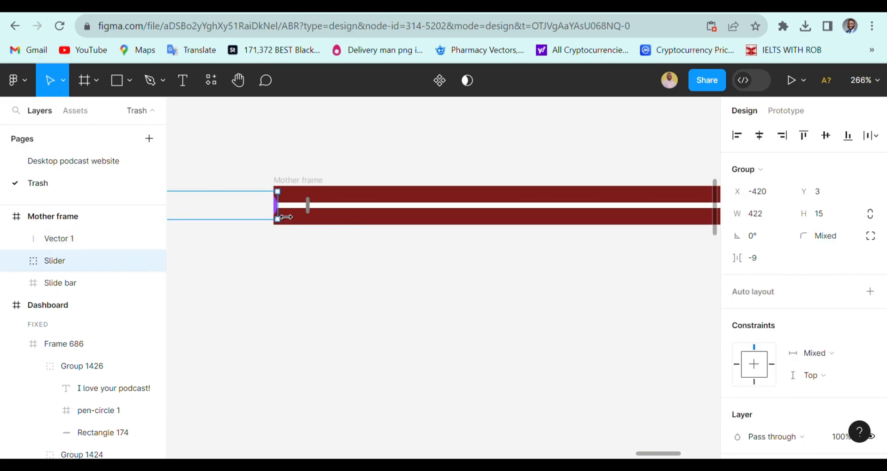
key("Right")
key("Right")
key("Right")
key("Right")
key("Right")
key("Right")
key("Right")
key("Right")
key("Right")
key("Right")
key("Right")
key("Right")
key("Right")
key("Right")
key("Right")
key("Right")
key("Right")
key("Right")
key("Right")
key("Right")
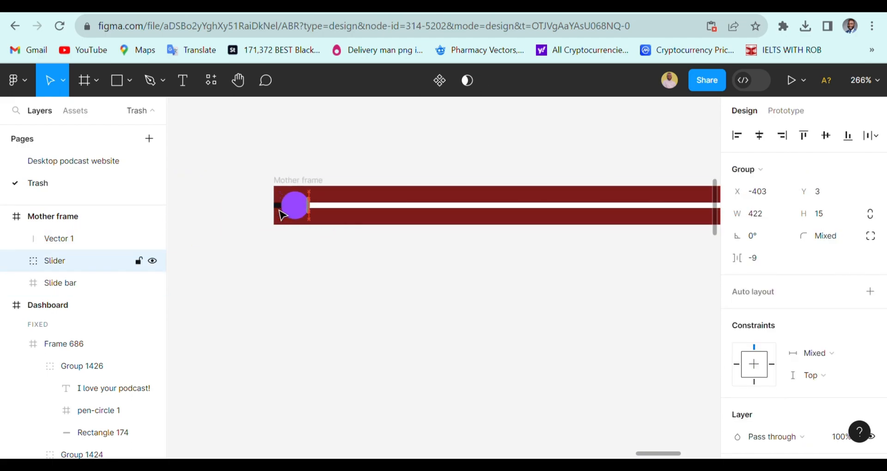
key("Right")
key("Right")
key("Right")
key("Right")
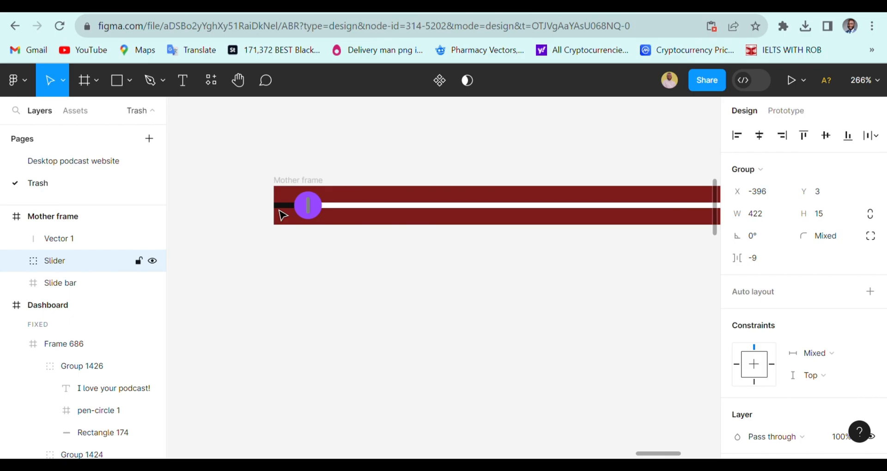
scroll(289, 206, "up", 5)
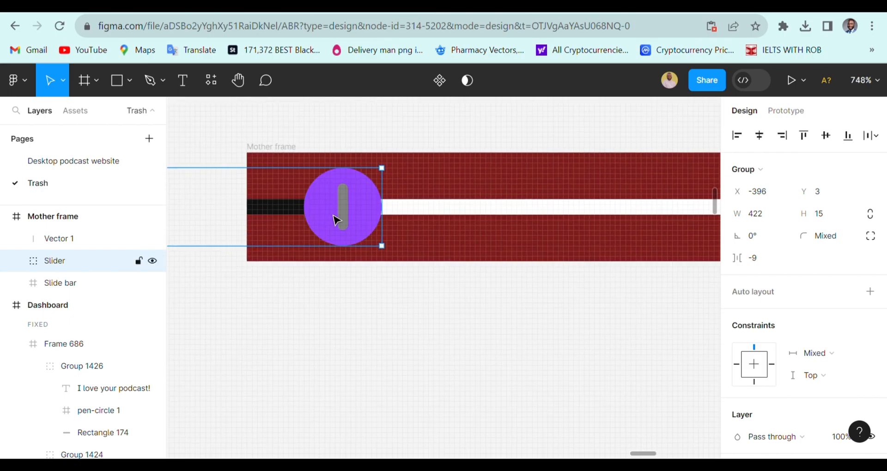
Step: Bring the Slider group to the front so its circle covers the short vertical line
right_click(374, 207)
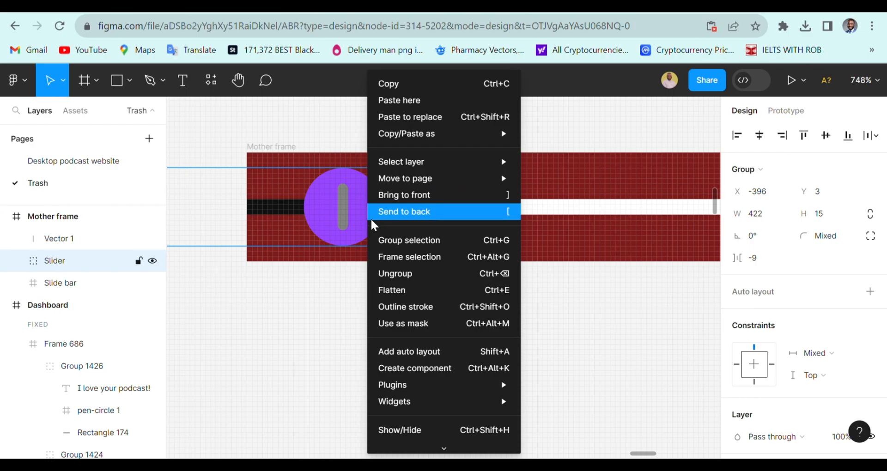
left_click(404, 195)
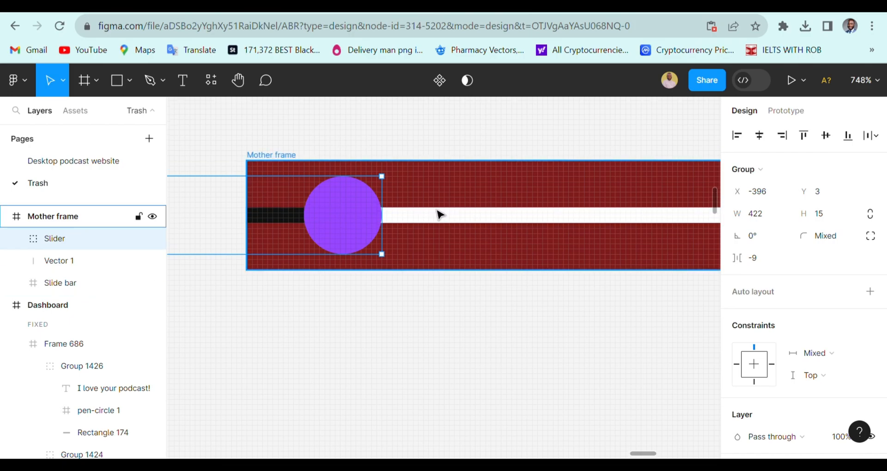
scroll(436, 214, "down", 5)
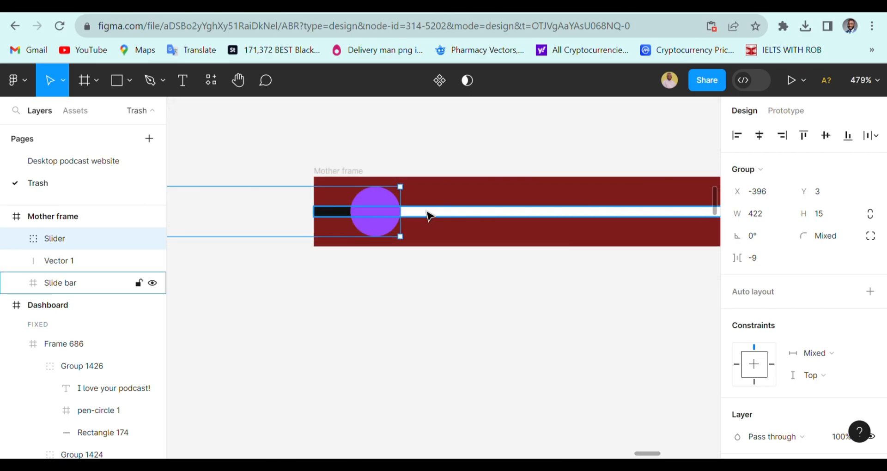
Step: Duplicate the short vertical line Vector 1 and move the copy along the slide bar to X 88.5
left_click(68, 262)
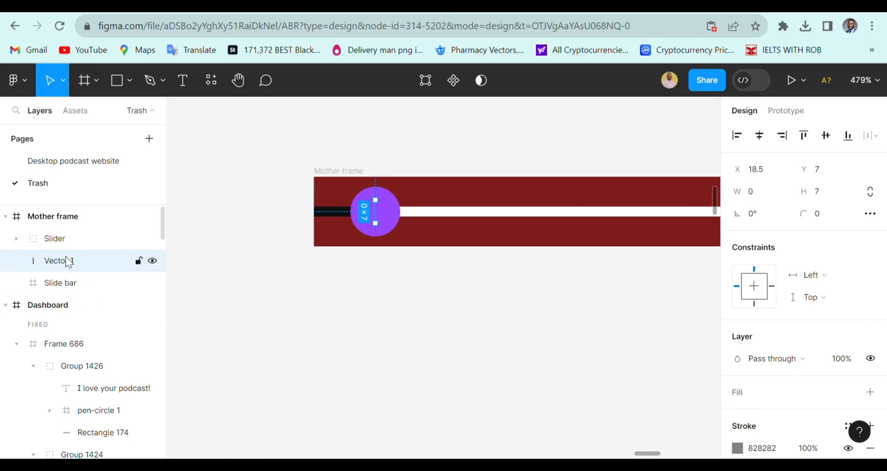
scroll(432, 238, "up", 5)
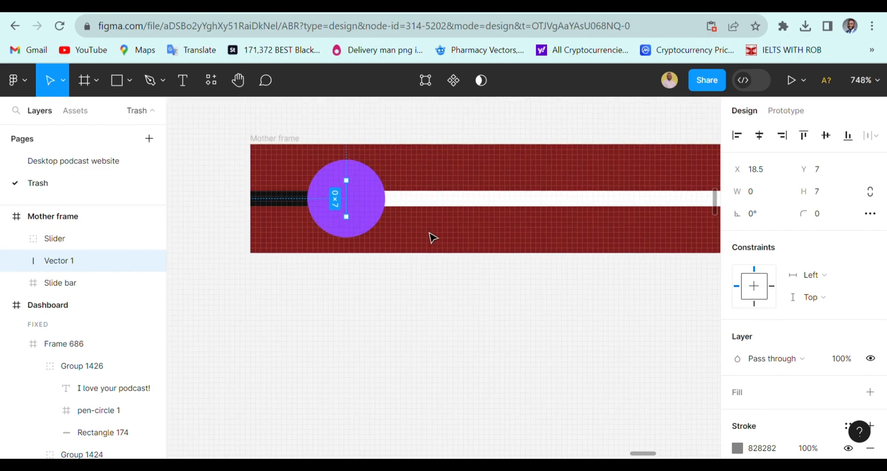
key("ctrl+d")
key("shift+Right")
key("shift+Right")
key("shift+Right")
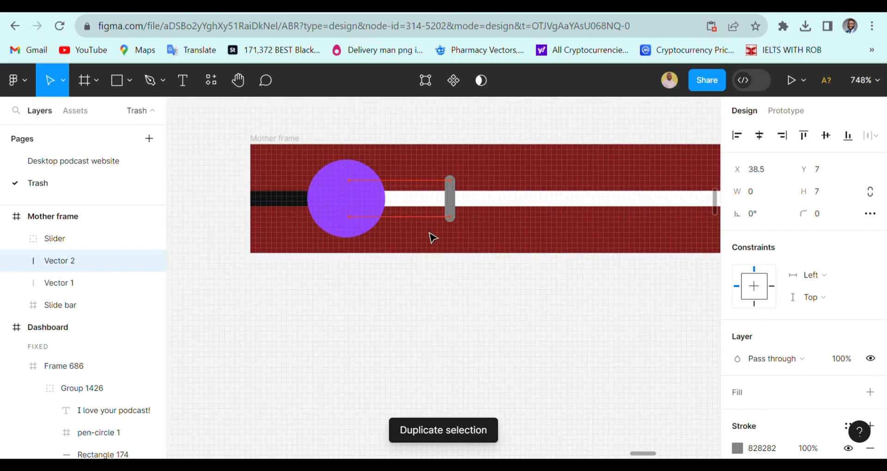
scroll(444, 226, "down", 10)
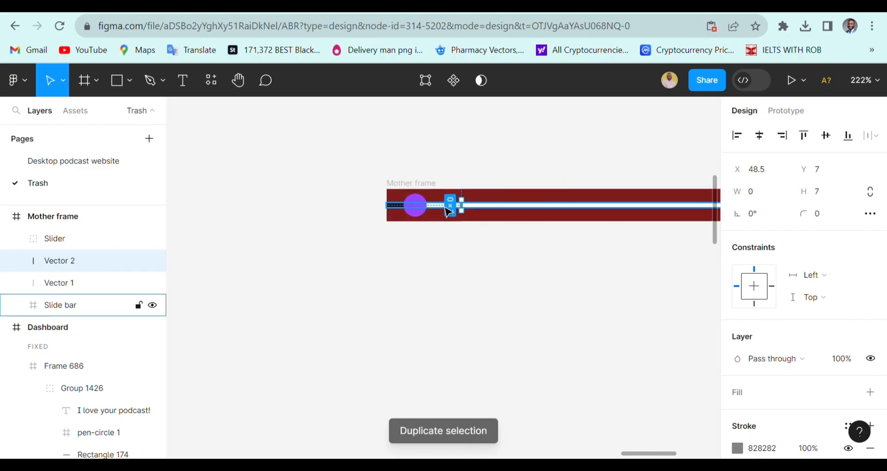
key("shift+Right")
key("shift+Right")
key("shift+Right")
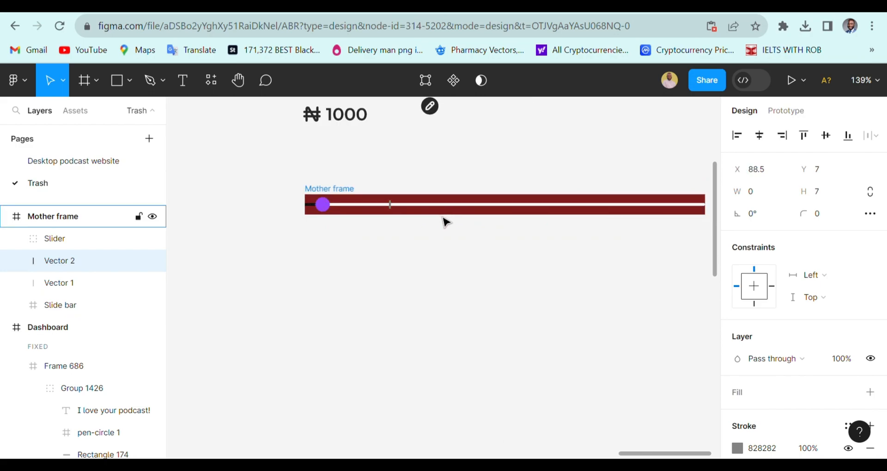
Step: Repeat the duplication four times at the same 70 px spacing, placing marks along the slide bar up to X 368.5
key("ctrl+d")
key("ctrl+d")
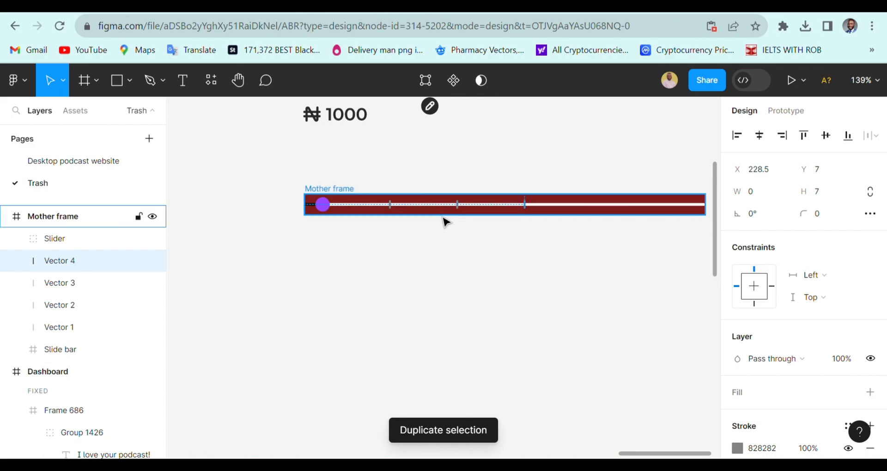
key("ctrl+d")
key("ctrl+d")
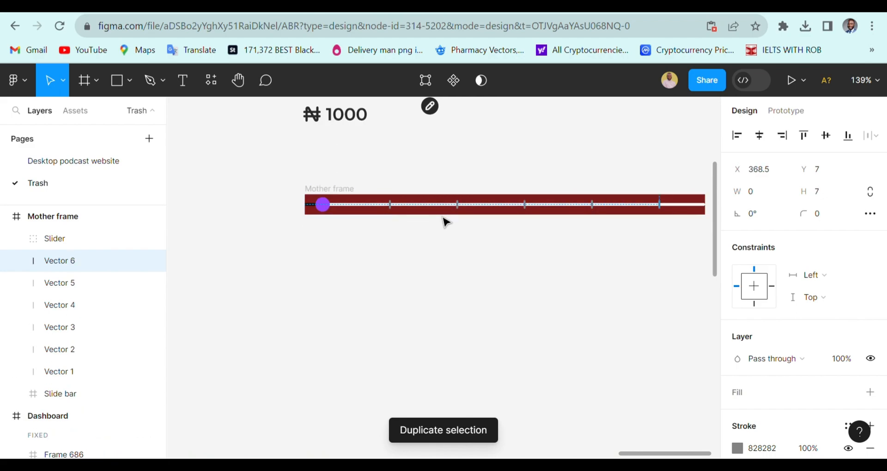
Step: Examine the spacing of the vertical marks along the whole slide bar, from the circle to the far end
scroll(413, 242, "up", 5)
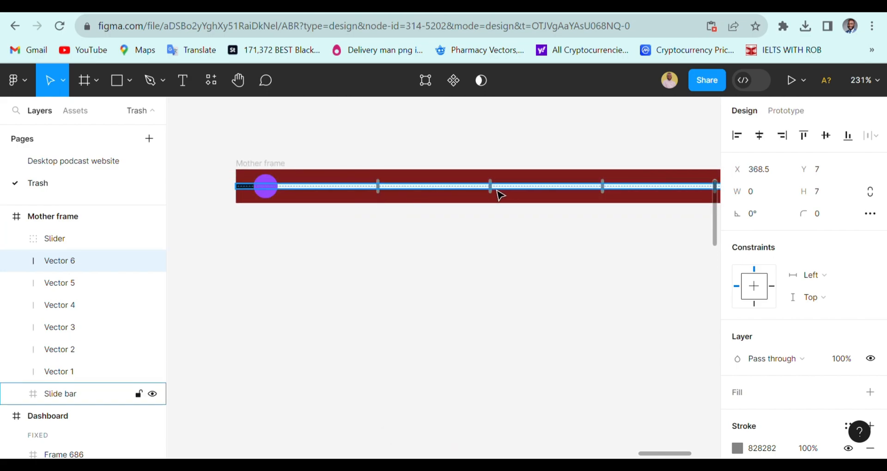
scroll(509, 195, "right", 4)
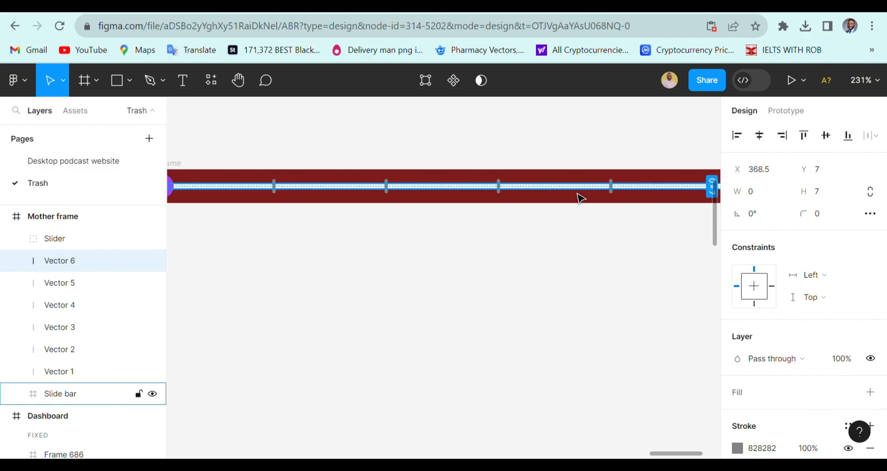
scroll(619, 199, "down", 1)
scroll(619, 199, "right", 2)
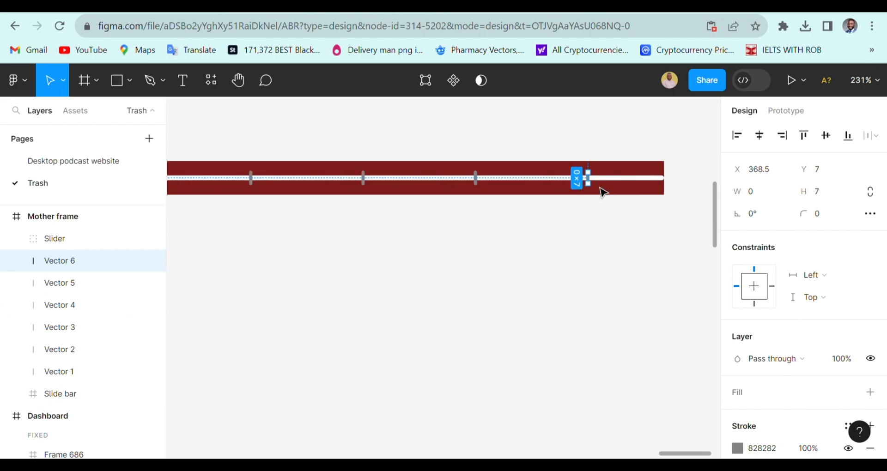
scroll(566, 208, "down", 3)
scroll(557, 210, "left", 4)
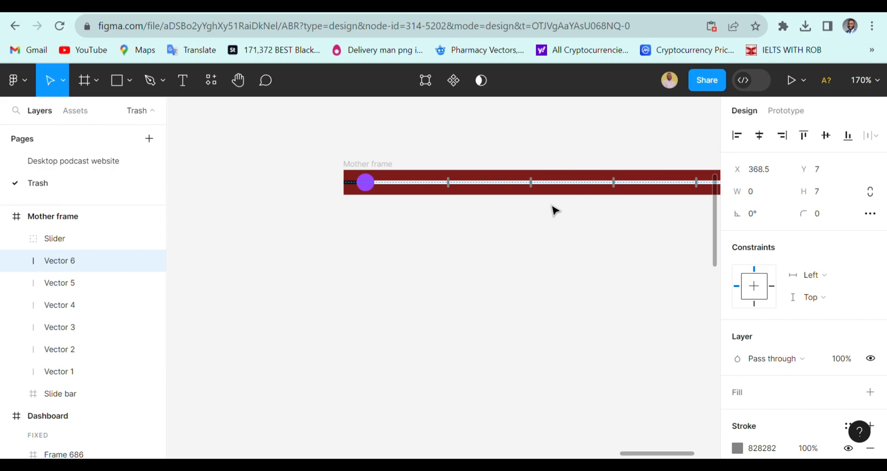
scroll(370, 184, "up", 5)
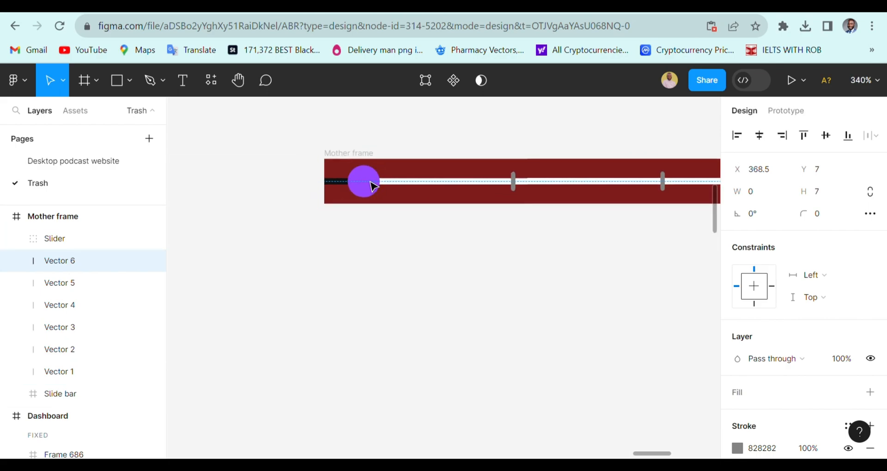
scroll(371, 182, "down", 3)
scroll(372, 181, "right", 2)
scroll(344, 185, "up", 3)
scroll(352, 186, "up", 2)
scroll(353, 186, "down", 3)
scroll(392, 179, "right", 1)
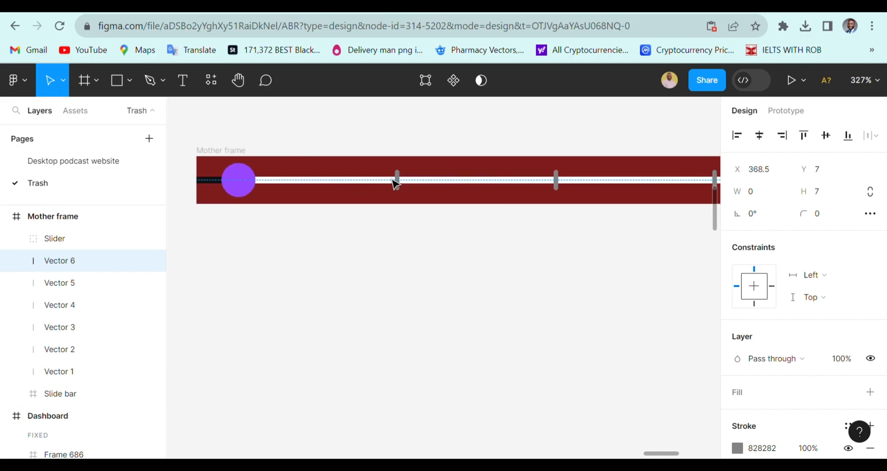
scroll(396, 184, "right", 2)
scroll(333, 193, "left", 3)
scroll(300, 222, "up", 1)
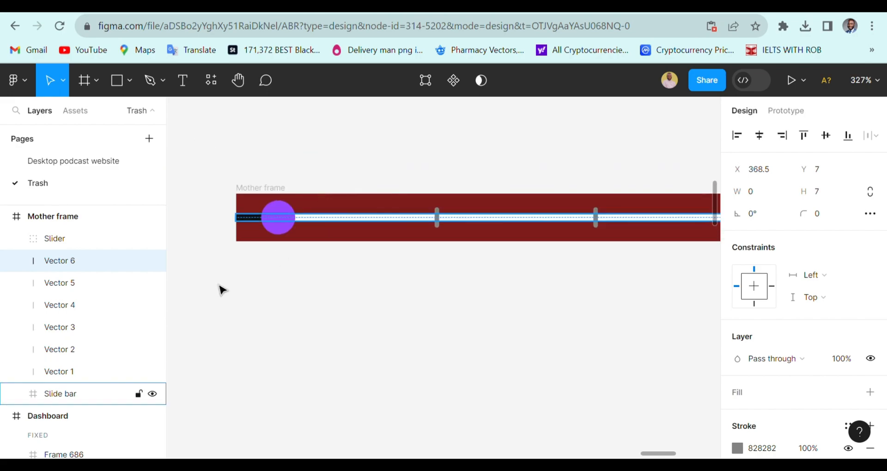
left_click(53, 284, "shift")
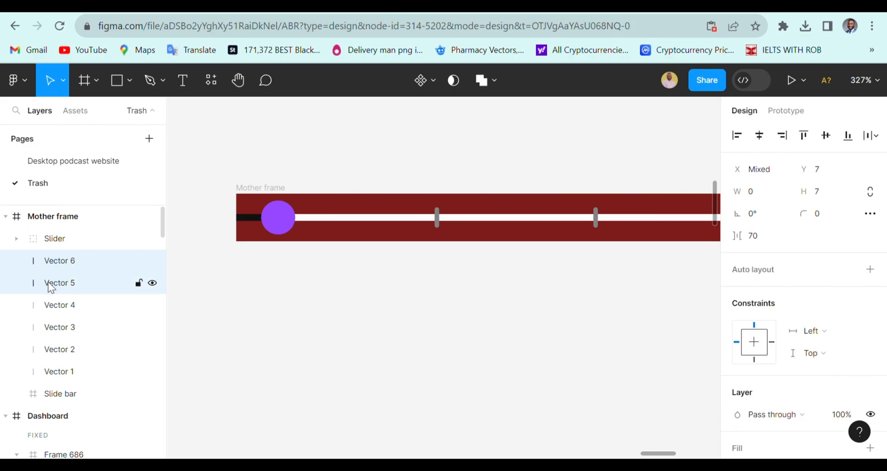
left_click(51, 306)
left_click(51, 331, "shift")
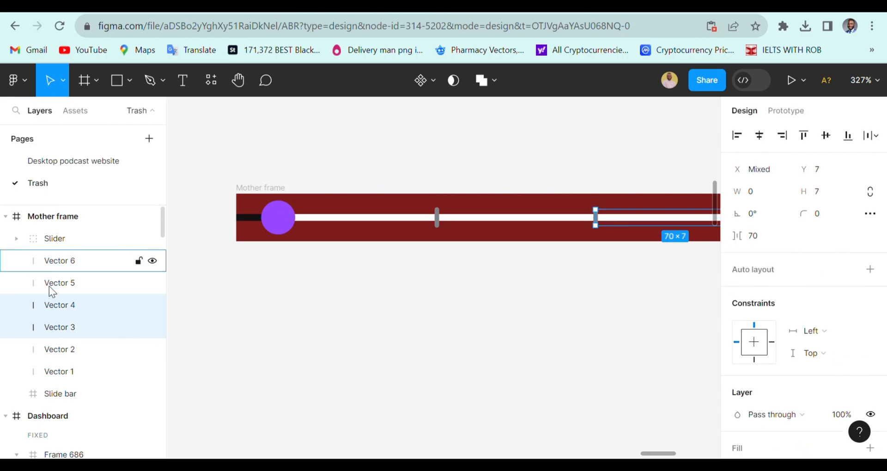
Step: Select all six vertical marks, Vector 1 to Vector 6, and set their stroke colour to 5A5A5A
left_click(48, 267)
left_click(49, 285, "shift")
left_click(56, 306, "shift")
left_click(56, 327, "shift")
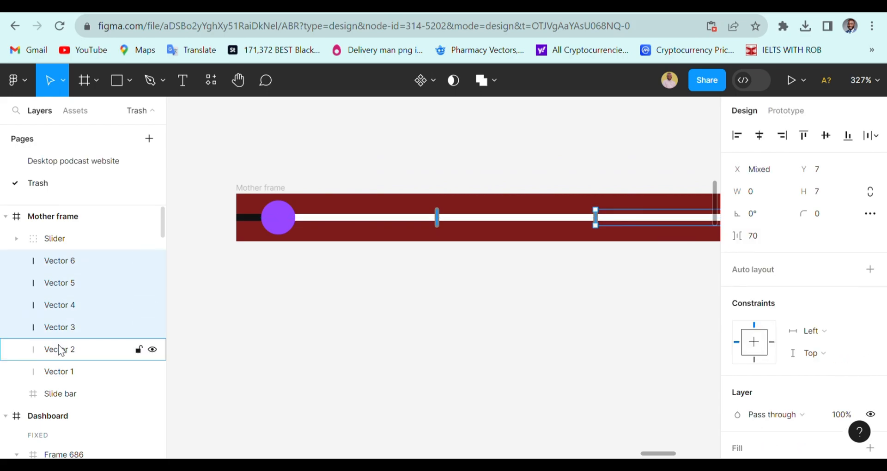
left_click(59, 350, "shift")
left_click(60, 372, "shift")
scroll(780, 326, "down", 5)
left_click(778, 300)
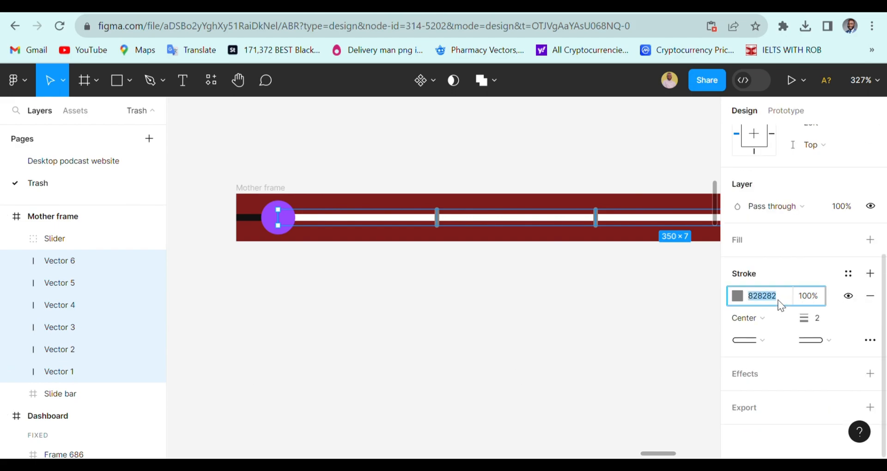
type("5a5a5a")
left_click(452, 318)
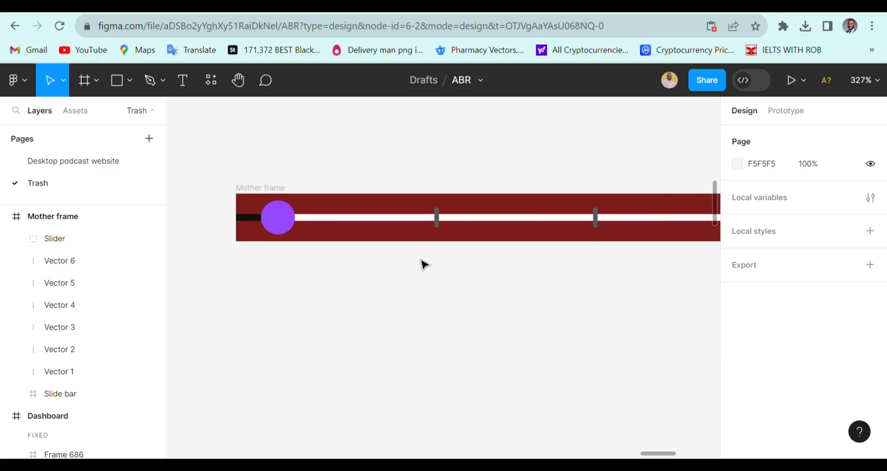
Step: Set the fill colour of the Slide bar frame to 5A5A5A
left_click(371, 223)
scroll(786, 293, "down", 5)
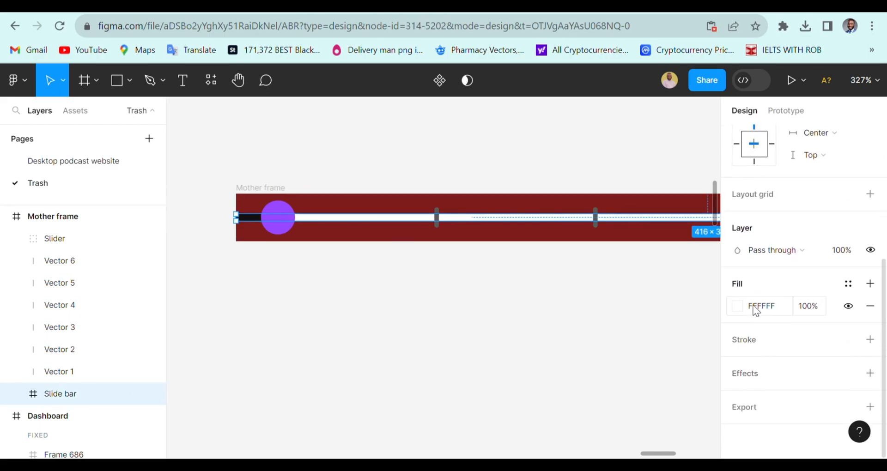
left_click(763, 306)
type("5a5a5a")
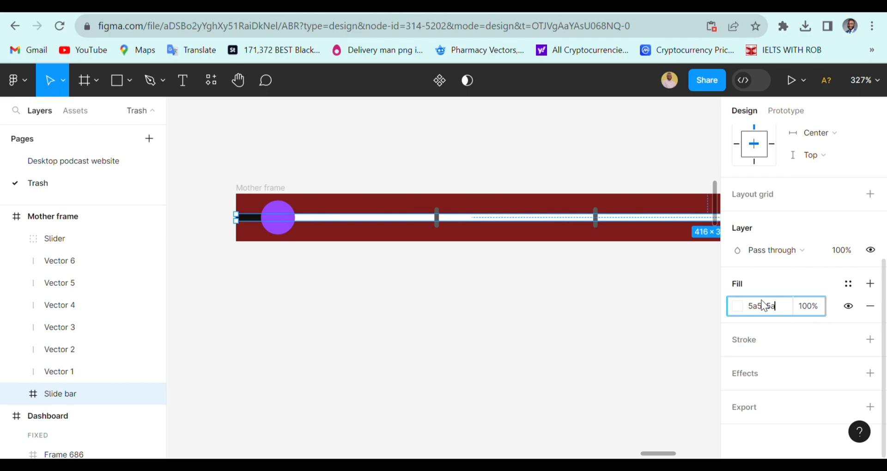
key("Return")
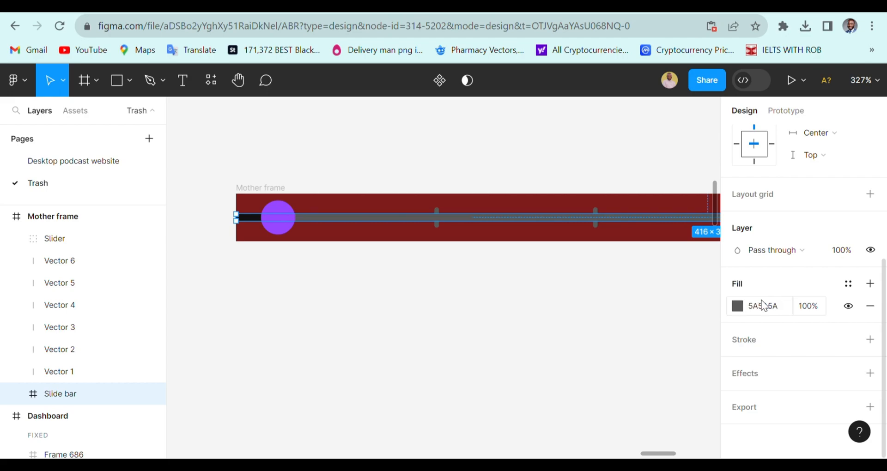
Step: Set the Slide bar's fill opacity to 60%
left_click(817, 306)
type("60")
key("Return")
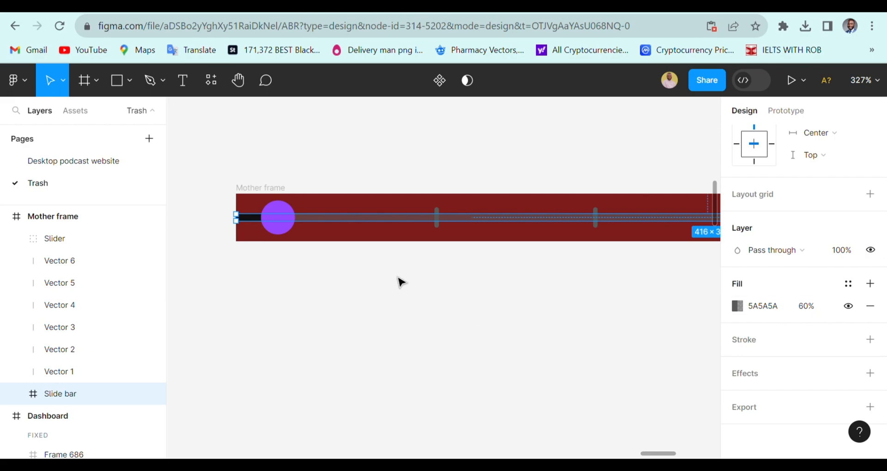
scroll(397, 279, "down", 3)
scroll(394, 273, "up", 3)
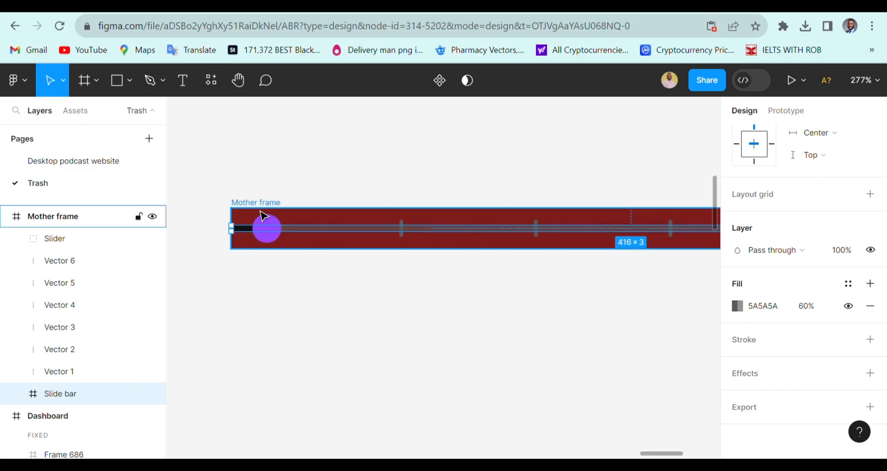
Step: Change the Mother frame's fill to white, FFFFFF
left_click(283, 204)
scroll(845, 278, "down", 3)
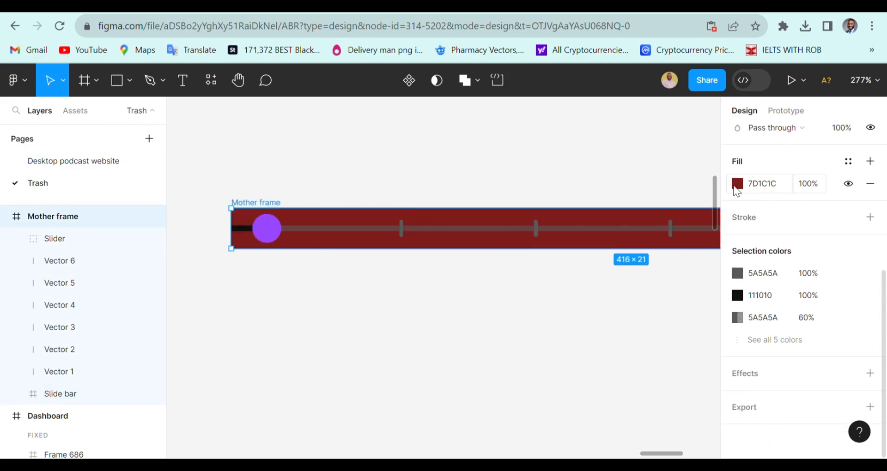
left_click(737, 184)
left_click_drag(580, 173, 503, 111)
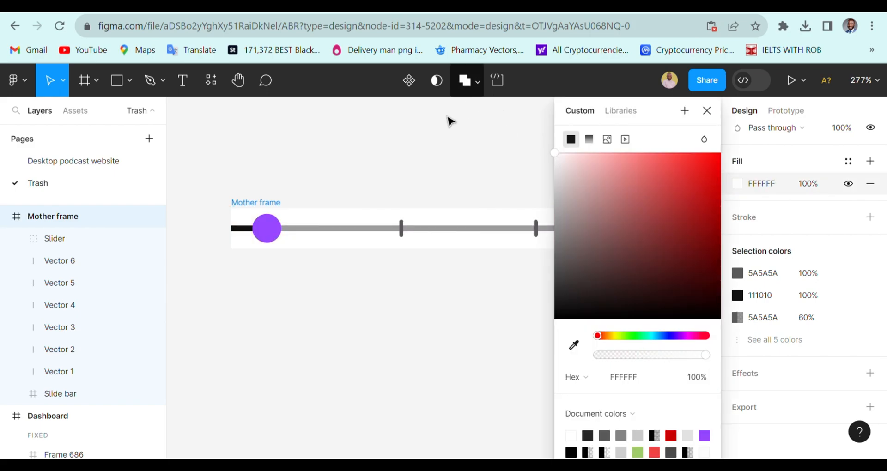
scroll(331, 180, "down", 3)
scroll(331, 179, "down", 3)
scroll(332, 232, "up", 2)
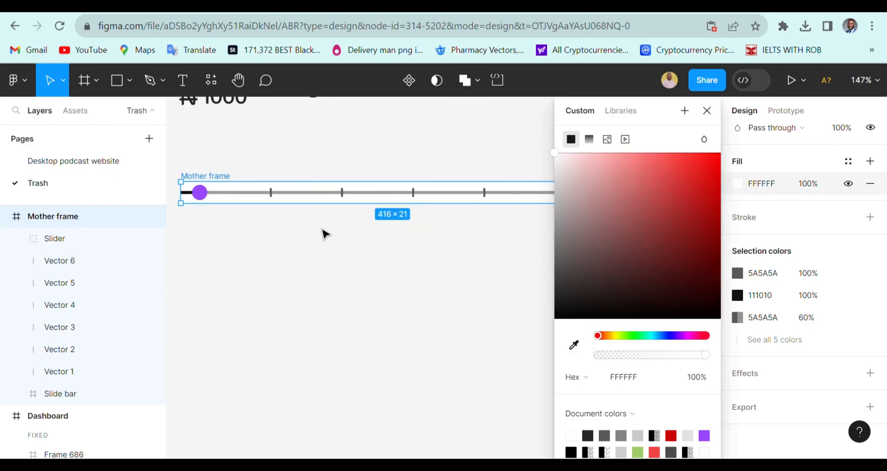
left_click(327, 235)
Step: Lower the Slide bar's fill opacity to 45%
scroll(327, 227, "up", 2)
left_click(315, 187)
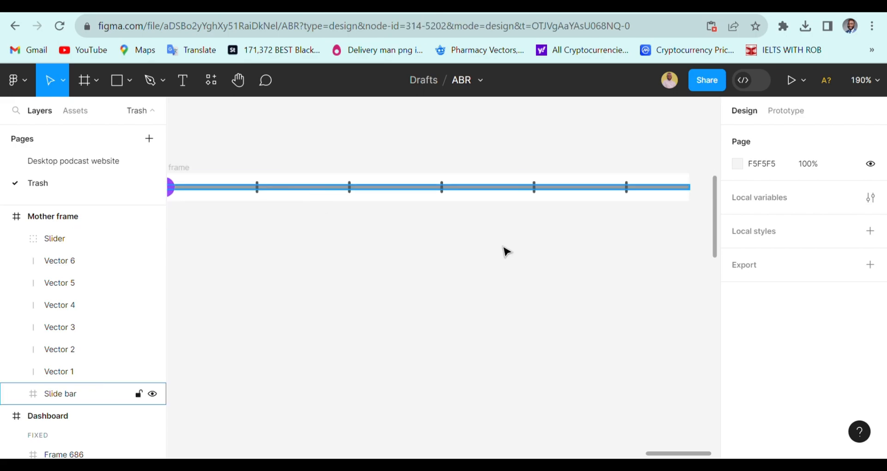
scroll(809, 342, "down", 4)
left_click(811, 321)
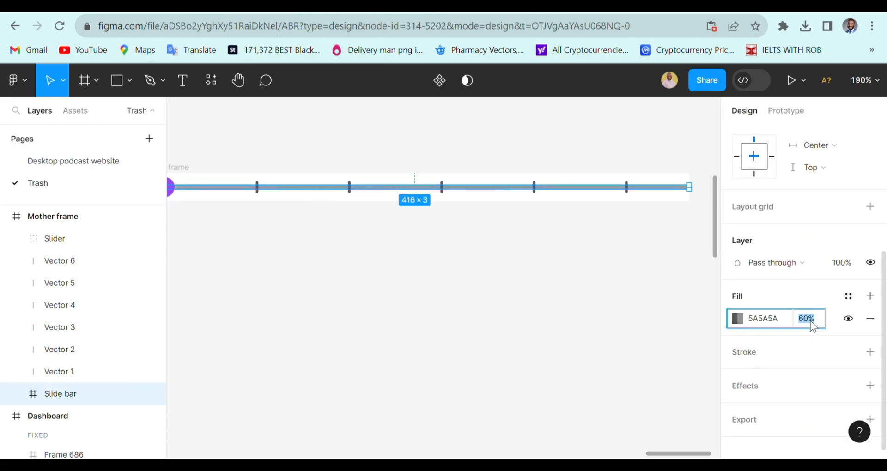
type("45")
key("Return")
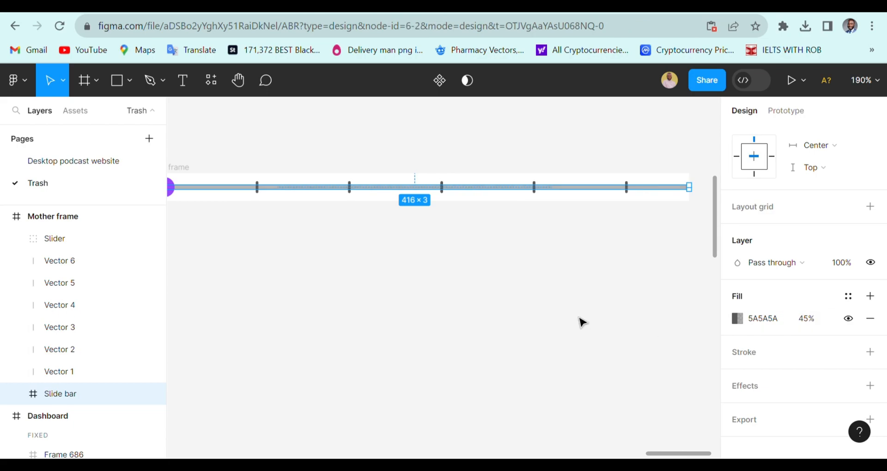
left_click(567, 318)
scroll(490, 236, "down", 3)
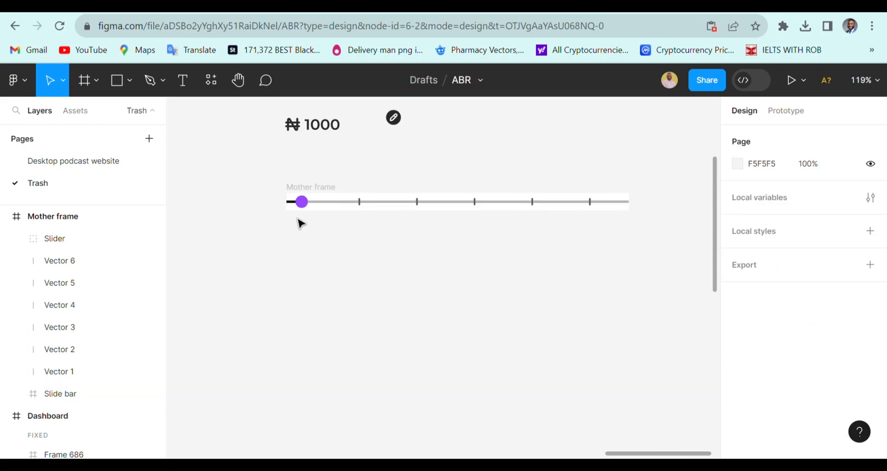
Step: Restore the Slide bar's fill to full opacity and pick a lighter grey for its colour
scroll(311, 226, "up", 5)
left_click(377, 186)
scroll(748, 330, "down", 3)
left_click(738, 388)
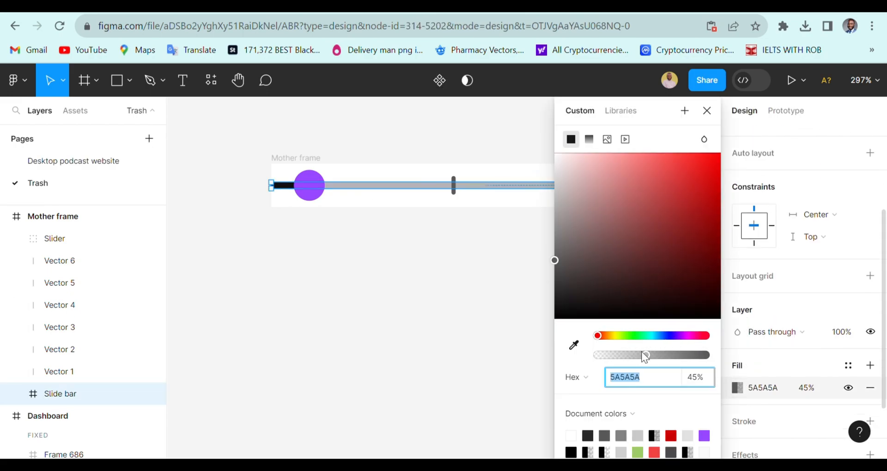
left_click_drag(642, 355, 709, 355)
left_click_drag(578, 278, 550, 204)
left_click(707, 114)
left_click(474, 271)
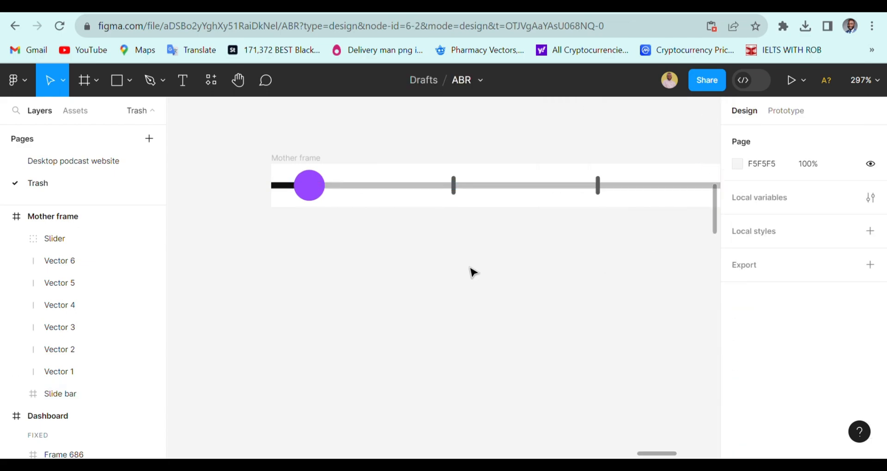
Step: Inspect the recoloured slider and the naira amount text above it
scroll(459, 268, "down", 3)
scroll(460, 268, "right", 3)
scroll(461, 268, "down", 2)
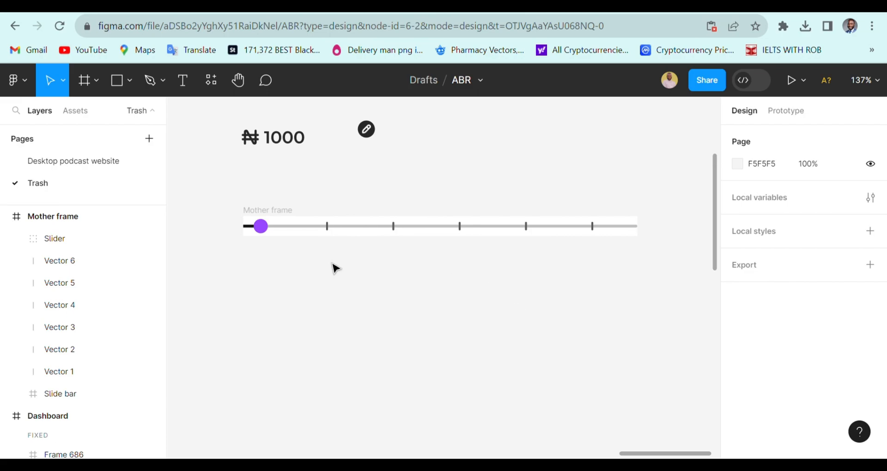
scroll(343, 269, "left", 3)
scroll(455, 212, "up", 1)
scroll(465, 188, "up", 3)
scroll(462, 223, "down", 3)
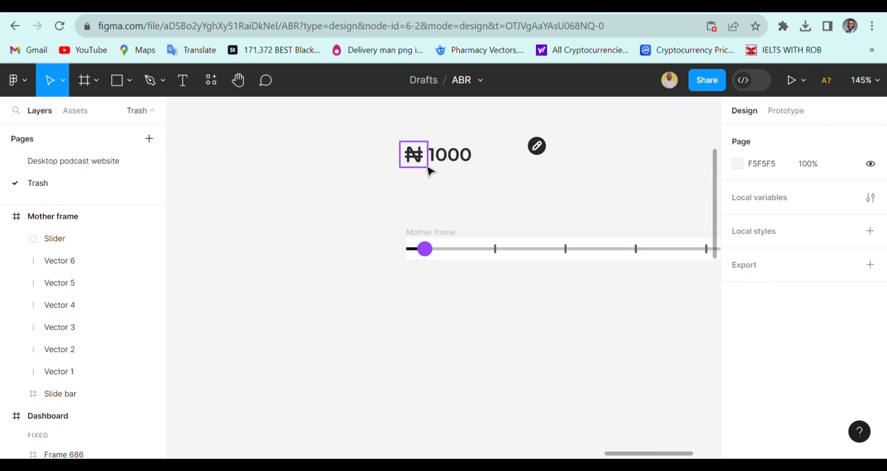
scroll(462, 176, "up", 4)
left_click(459, 269)
scroll(467, 264, "down", 3)
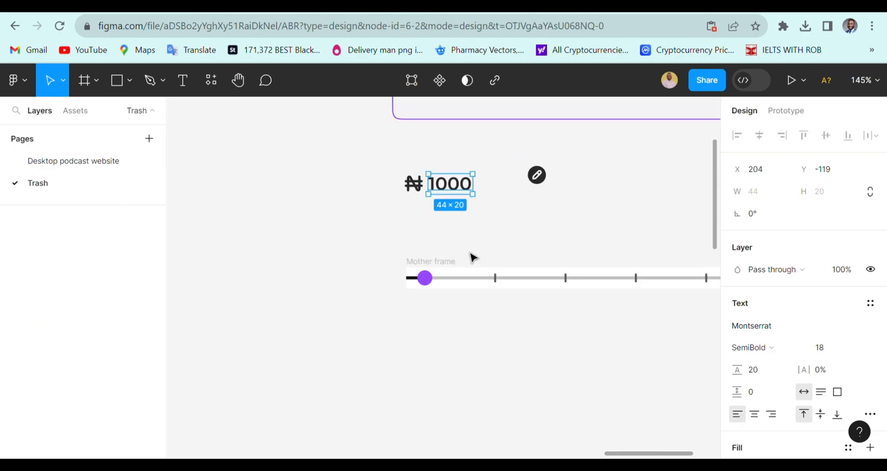
scroll(473, 200, "up", 1)
Step: Move the pencil edit icon into the far end of the purple-outlined box above the amount, at X 560, Y -205
left_click(536, 205)
scroll(507, 209, "right", 5)
scroll(418, 202, "down", 3)
scroll(449, 146, "left", 1)
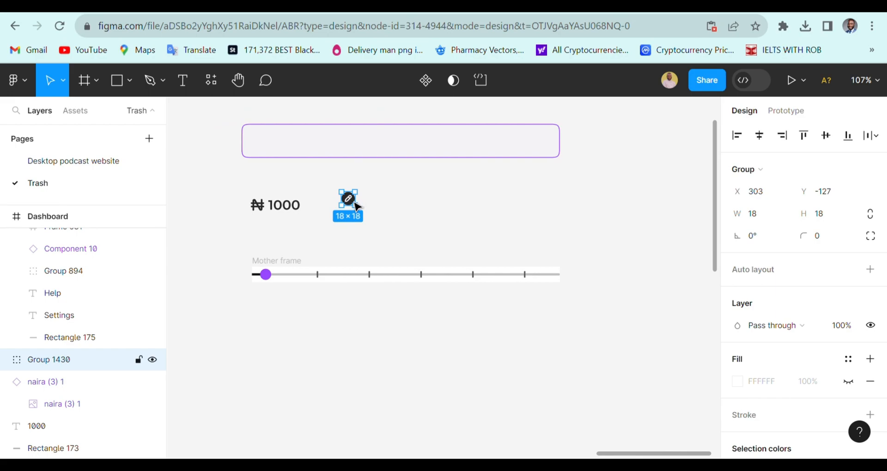
left_click_drag(534, 152, 543, 147)
scroll(351, 231, "left", 2)
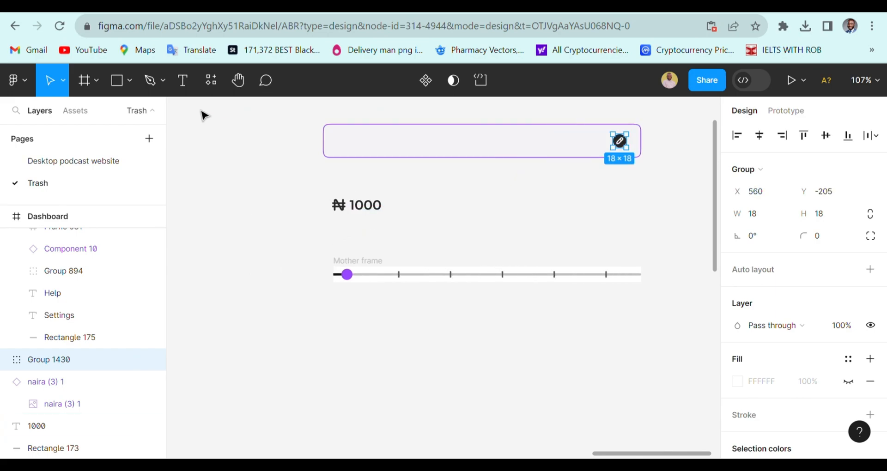
Step: Draw a frame about 89 × 36 beside the 1000 amount text
left_click(126, 80)
left_click(96, 81)
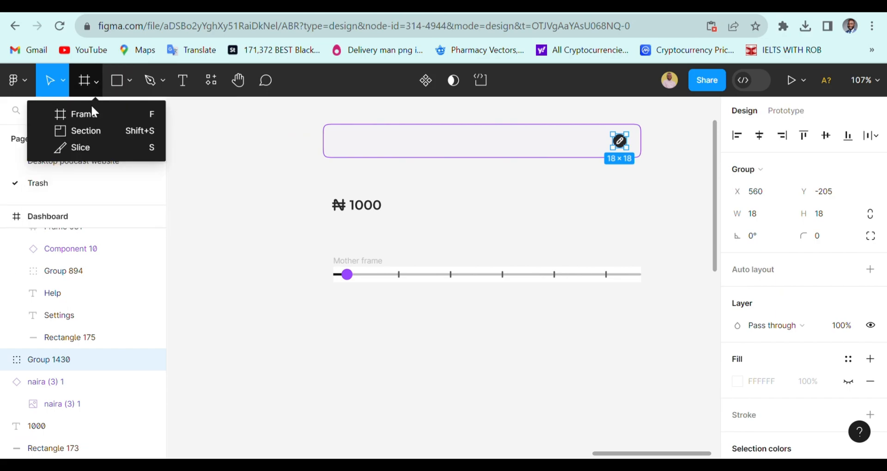
left_click(92, 113)
mouse_move(413, 196)
left_mouse_down()
mouse_move(426, 219)
mouse_move(463, 214)
mouse_move(478, 223)
mouse_move(517, 206)
left_mouse_up()
scroll(462, 229, "up", 3)
scroll(483, 218, "up", 1)
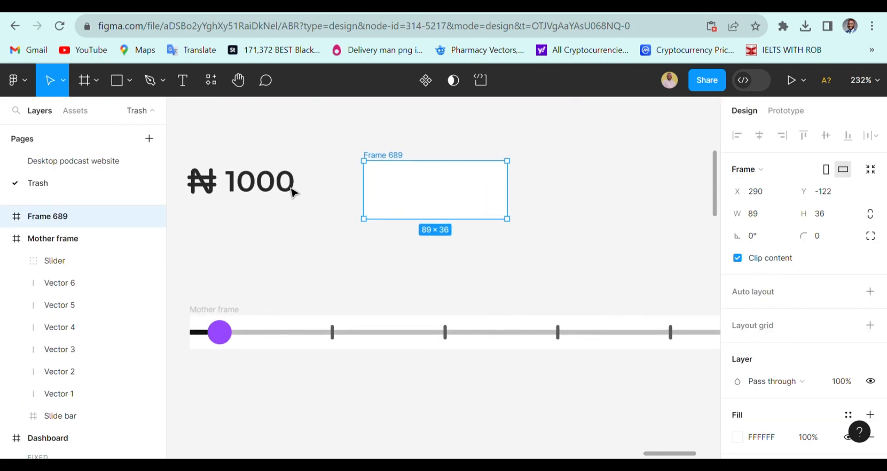
Step: Move the 1000 text away from the naira symbol, past the new frame, to about X 569, Y -132
left_click(266, 187)
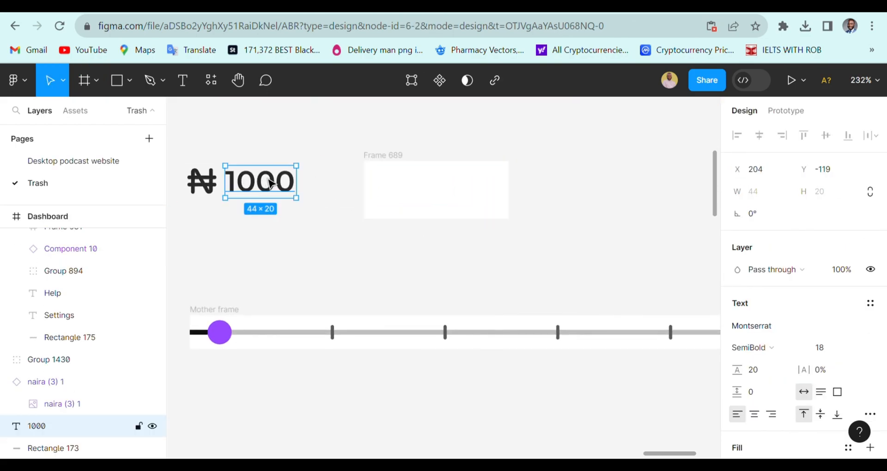
scroll(273, 181, "down", 3)
left_click_drag(270, 185, 527, 173)
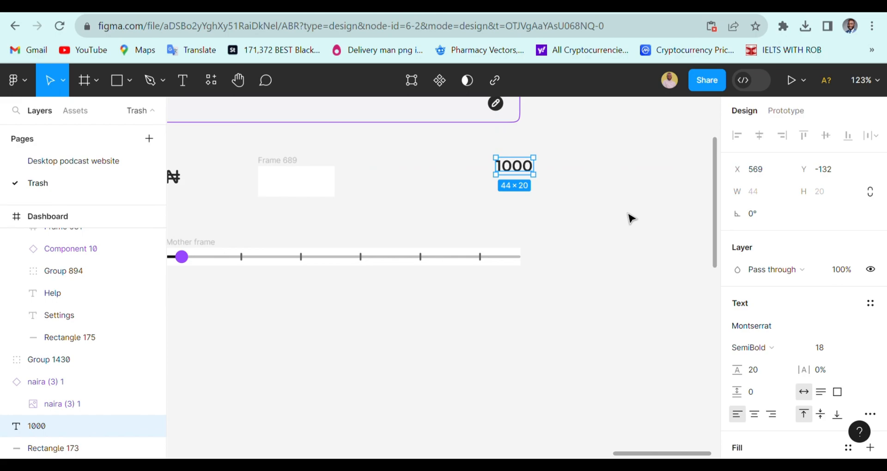
Step: Duplicate the 1000 label 70 px to its right and change the copy's text to 3000
key("ctrl+d")
key("shift+Right")
key("shift+Right")
key("shift+Right")
key("shift+Right")
key("shift+Right")
key("shift+Right")
key("shift+Right")
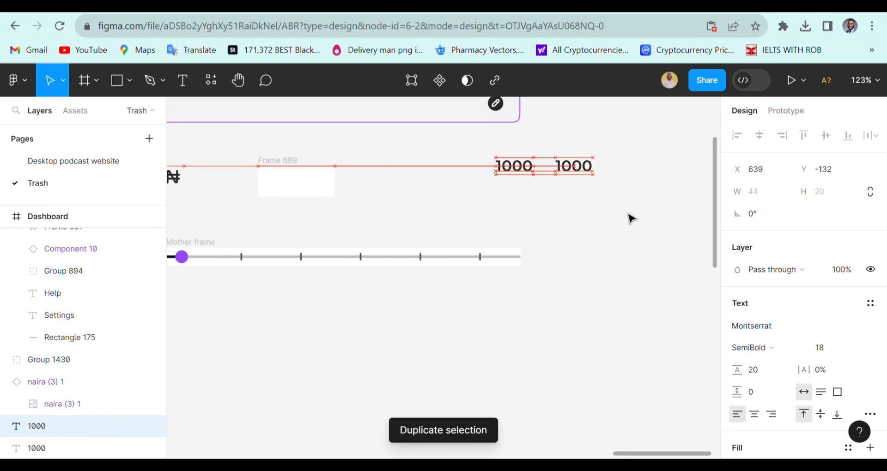
double_click(591, 179)
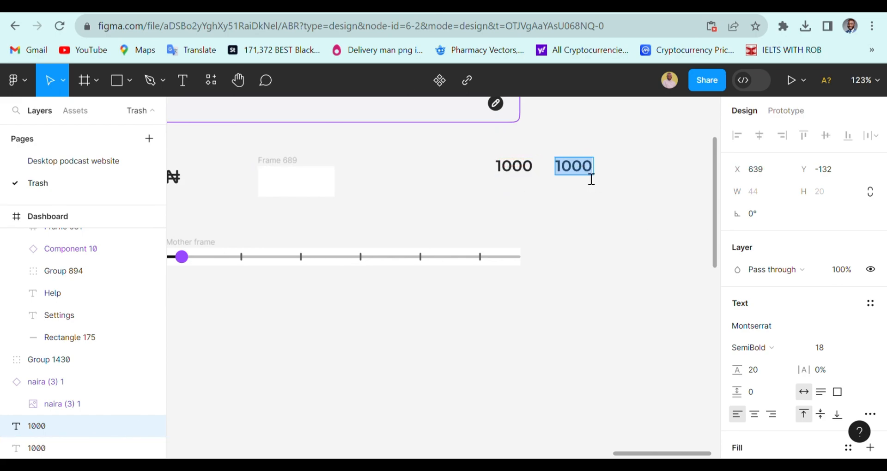
type("3000")
key("Escape")
Step: Duplicate the 3000 label in the same row at about X 726 and change the copy's text to 5000
scroll(561, 240, "right", 5)
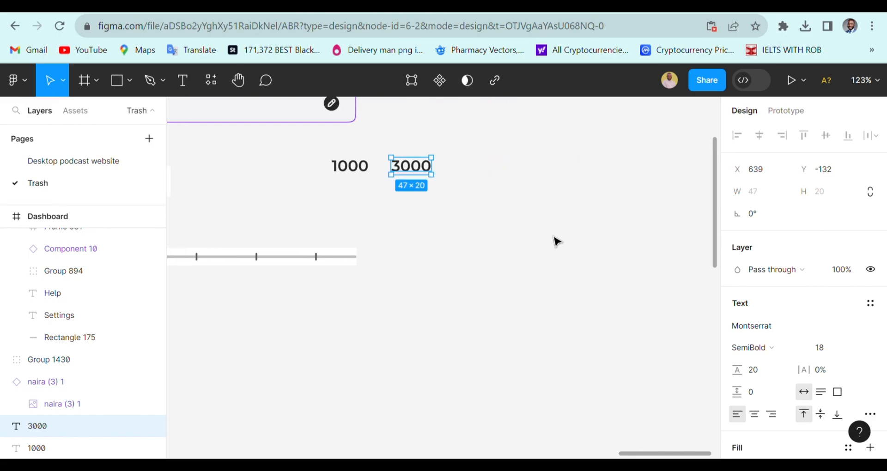
key("ctrl+d")
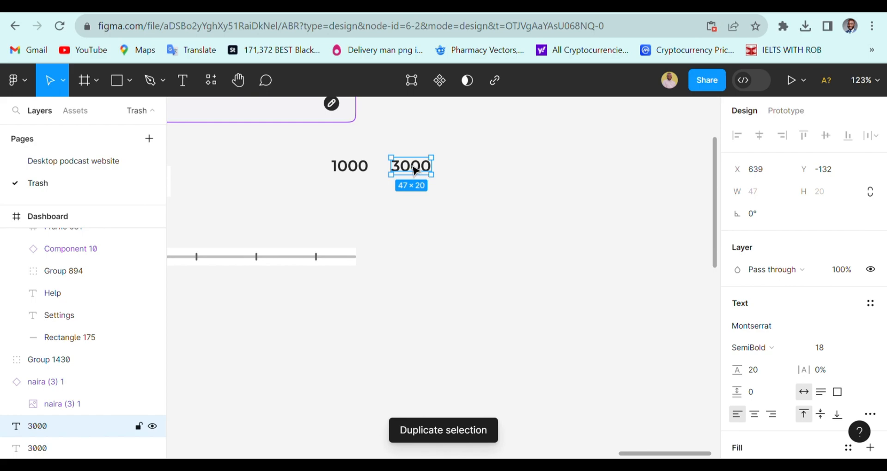
left_click_drag(450, 175, 491, 172)
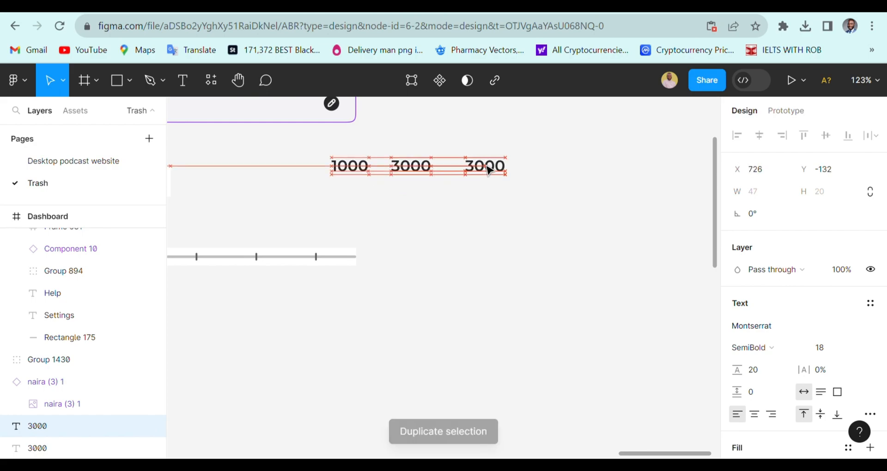
key("Return")
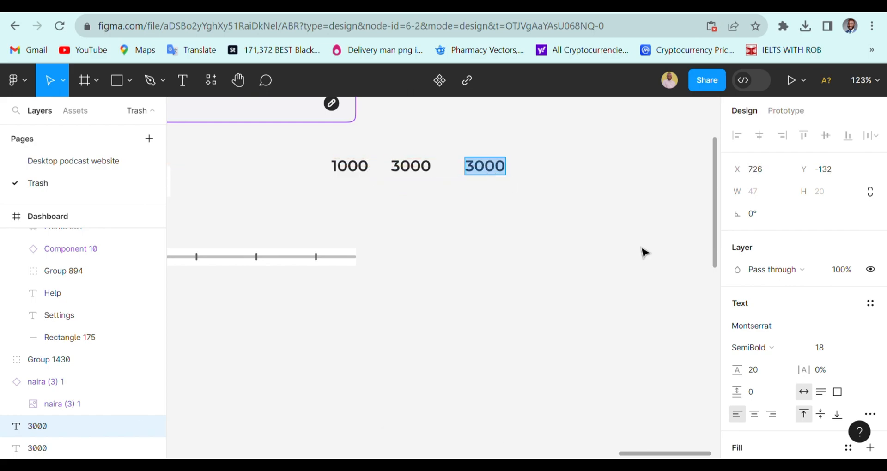
type("5000")
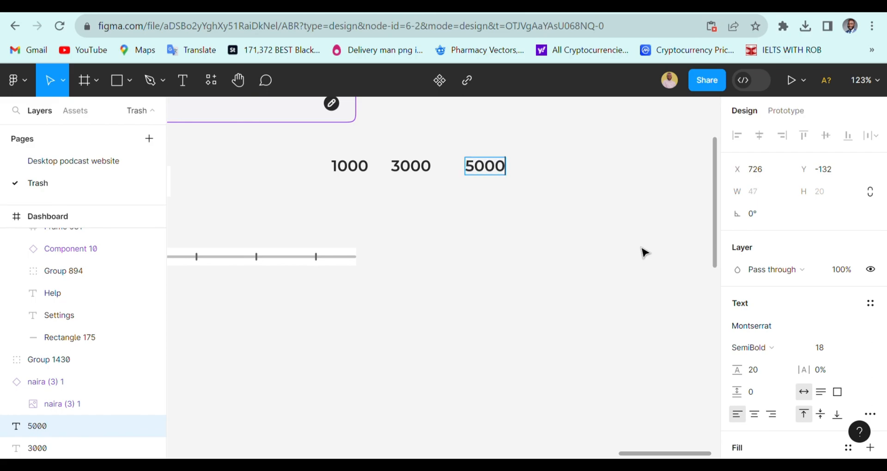
key("Escape")
Step: Duplicate the 5000 label 90 px to its right and change the copy's text to 7000
key("ctrl+d")
scroll(497, 229, "right", 5)
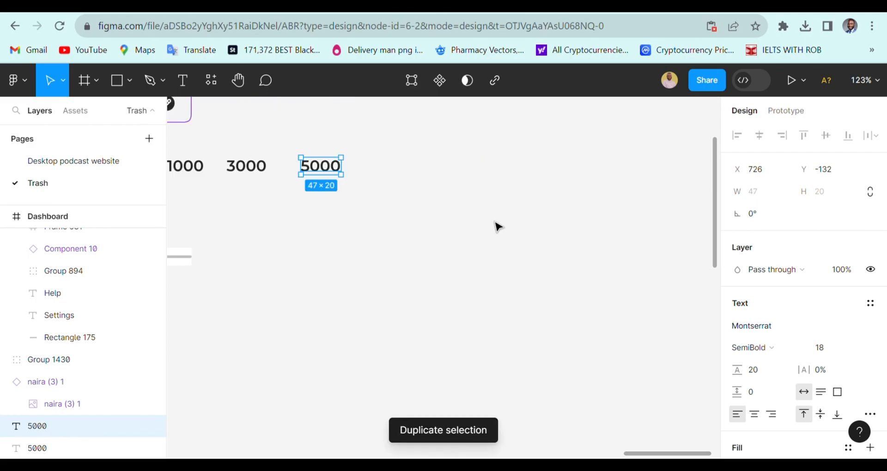
key("shift+Right")
key("shift+Right")
key("shift+Right")
key("shift+Right")
key("shift+Right")
key("shift+Right")
key("shift+Right")
key("shift+Right")
key("shift+Right")
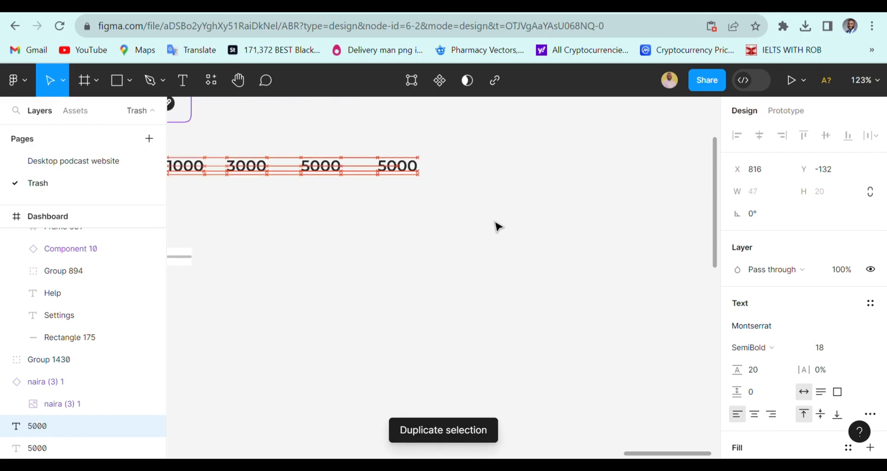
double_click(406, 172)
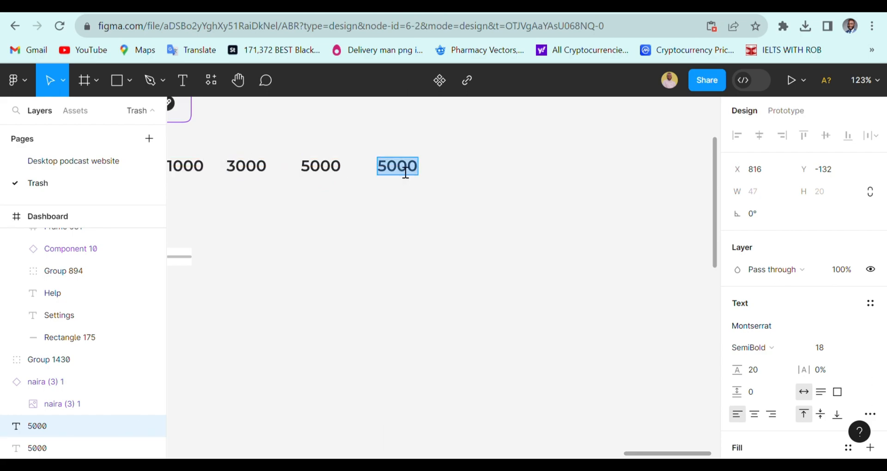
type("7000")
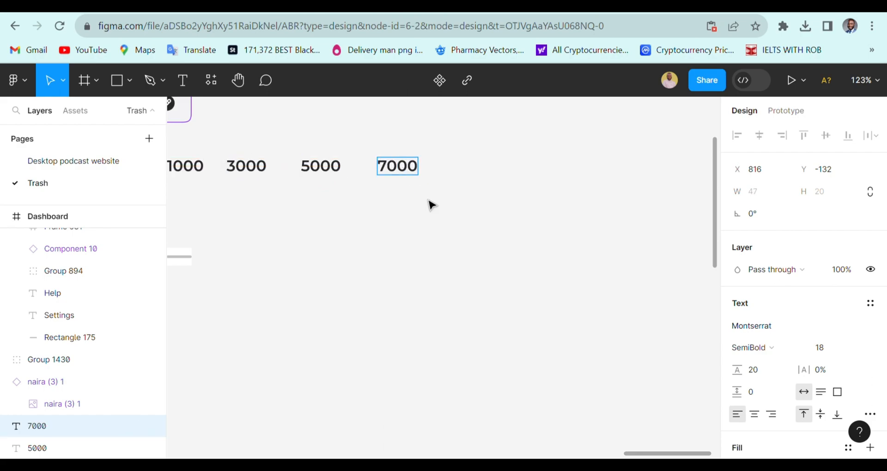
key("Escape")
Step: Duplicate the 7000 label 80 px to its right and change the copy's text to 10,000
key("ctrl+d")
key("shift+Right")
key("shift+Right")
key("shift+Right")
key("shift+Right")
key("shift+Right")
key("shift+Right")
key("shift+Right")
key("shift+Right")
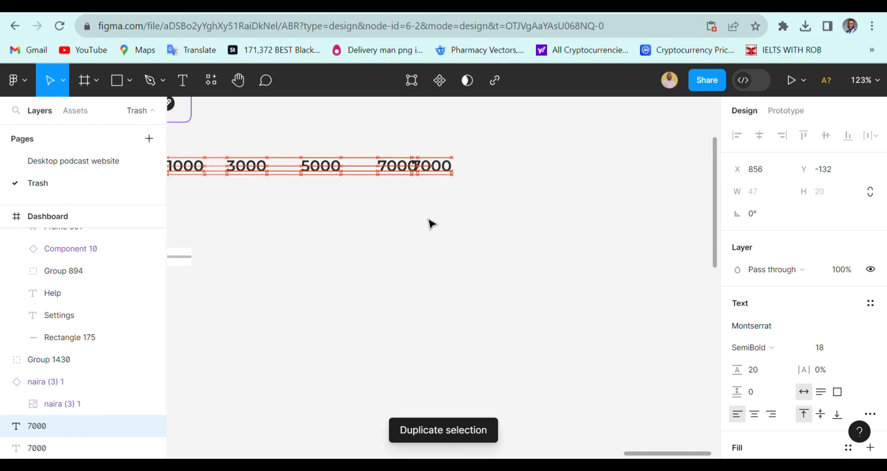
double_click(480, 175)
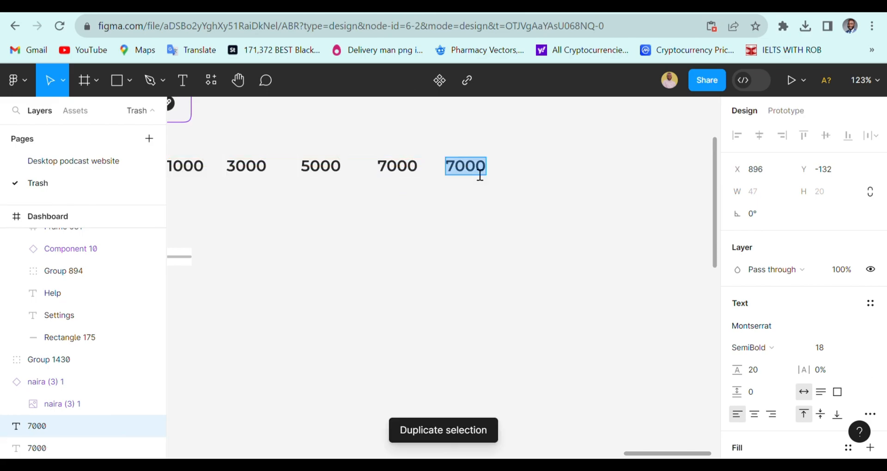
type("10,000")
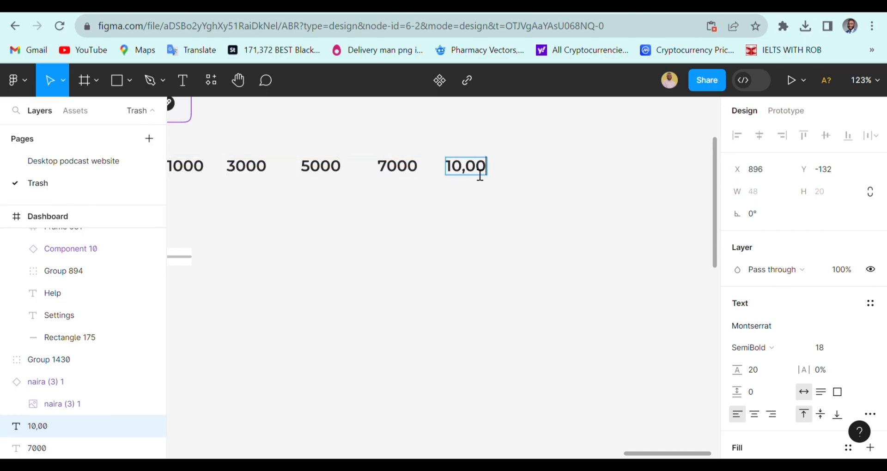
key("Escape")
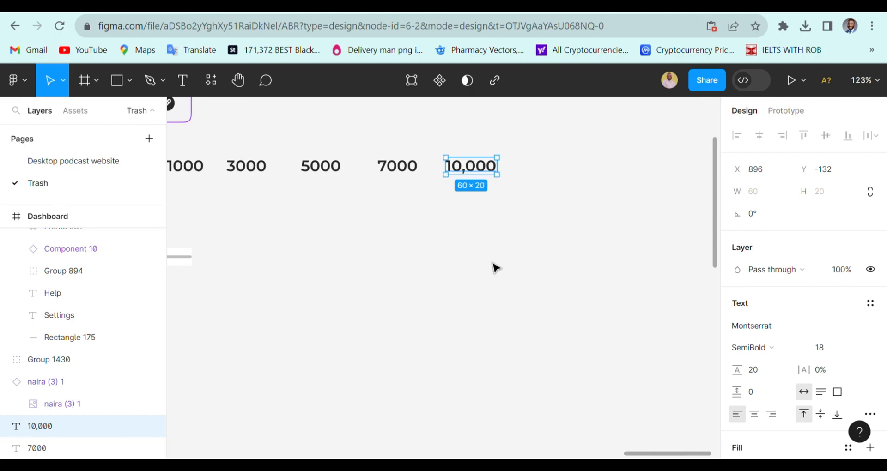
Step: Duplicate the 10,000 label 100 px to its right and change the copy's text to 15,000
key("ctrl+d")
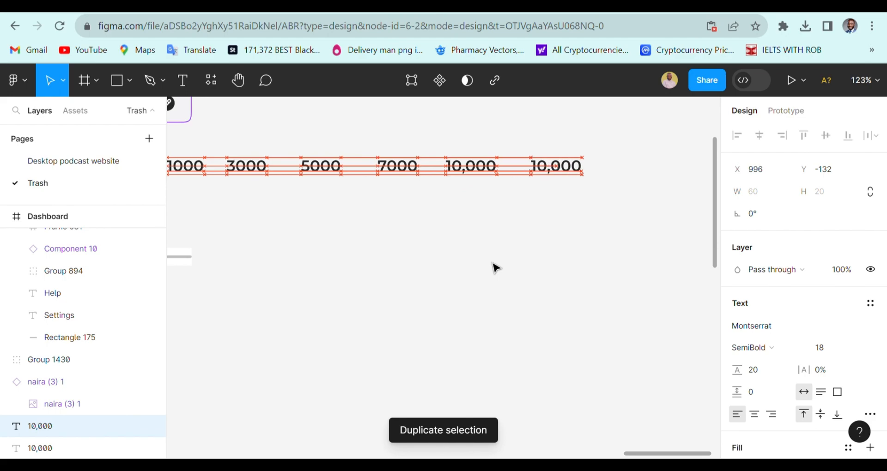
double_click(559, 170)
type("15,ooo")
key("BackSpace")
key("BackSpace")
key("BackSpace")
type("000")
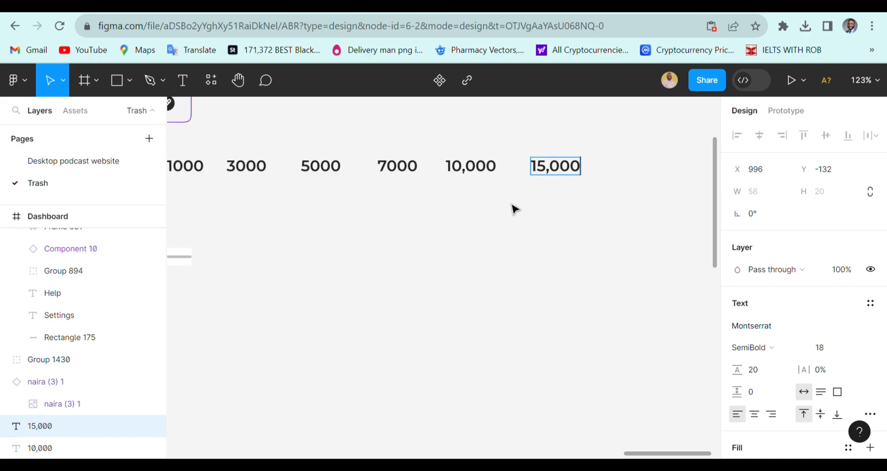
key("Escape")
Step: Nudge the 3000 label 13 px closer to the 1000 label
scroll(515, 209, "down", 5)
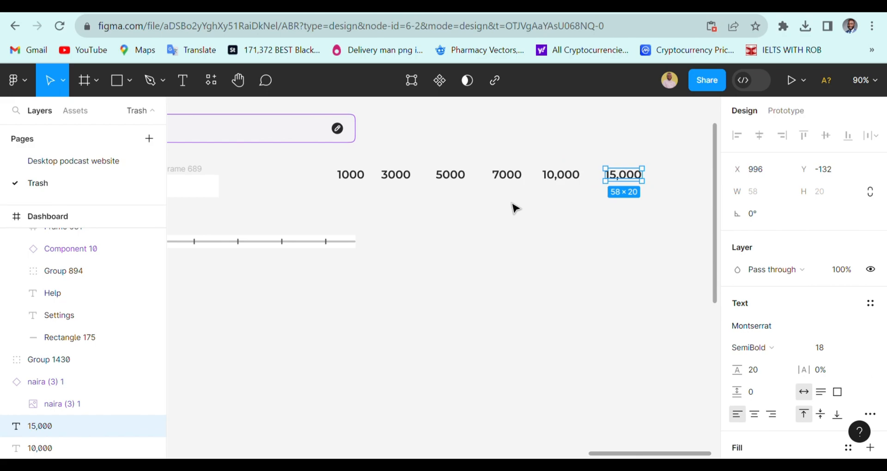
left_click(363, 180)
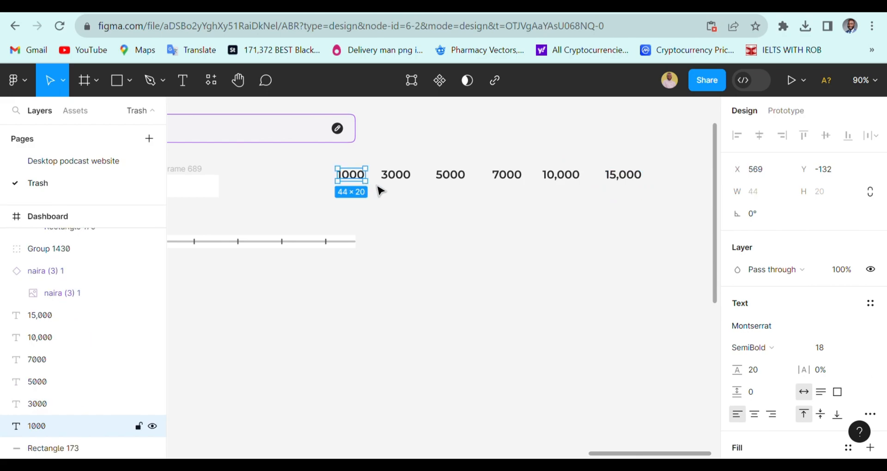
left_click(396, 180)
scroll(380, 192, "up", 5)
key("Left")
key("Left")
key("Left")
key("Left")
key("Left")
key("Left")
key("Left")
key("Left")
key("Left")
key("Left")
key("Left")
key("Left")
key("Left")
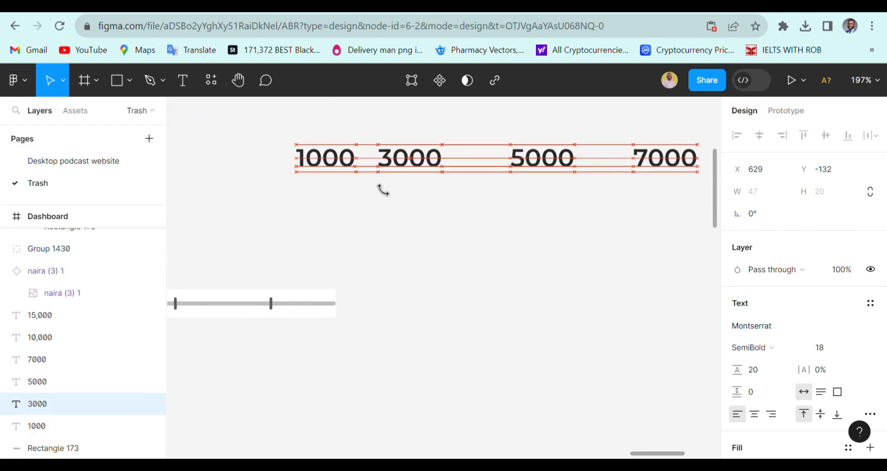
Step: Set the horizontal spacing between the 1000 and 3000 labels to 15 px
left_click(325, 162)
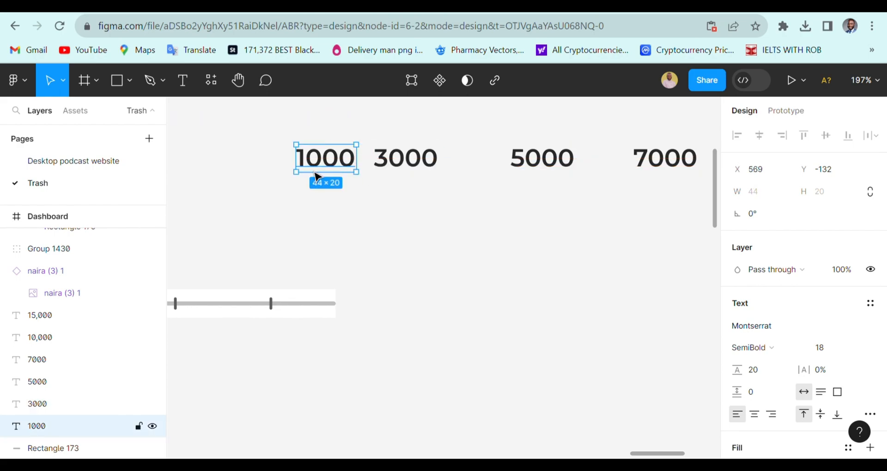
left_click(396, 162, "shift")
left_click(425, 215)
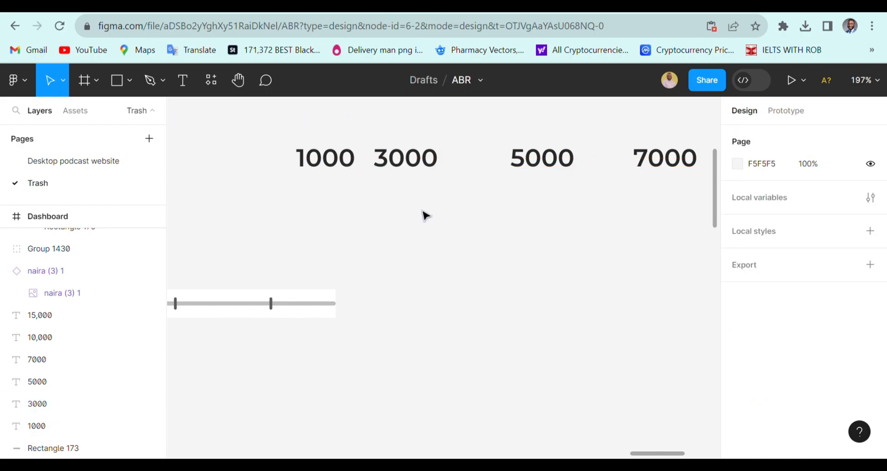
left_click(323, 160)
left_click(406, 159, "shift")
scroll(405, 180, "right", 1)
scroll(405, 180, "down", 3)
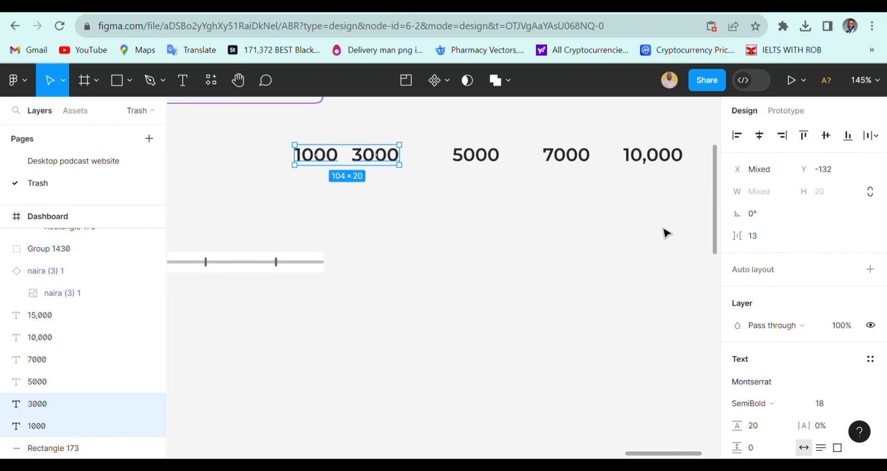
left_click(763, 238)
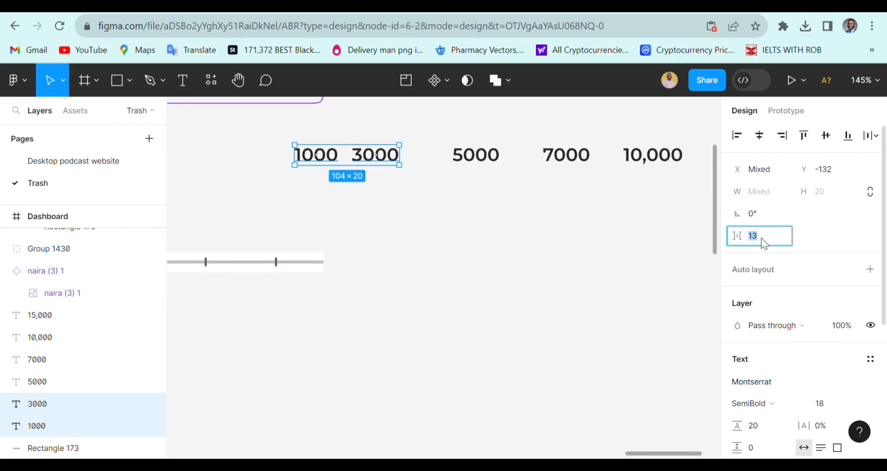
type("5")
key("Return")
left_click(362, 208)
left_click(319, 162)
left_click(376, 160, "shift")
left_click(384, 214)
Step: Set the horizontal spacing between the 3000 and 5000 labels to 15 px
left_click(384, 162)
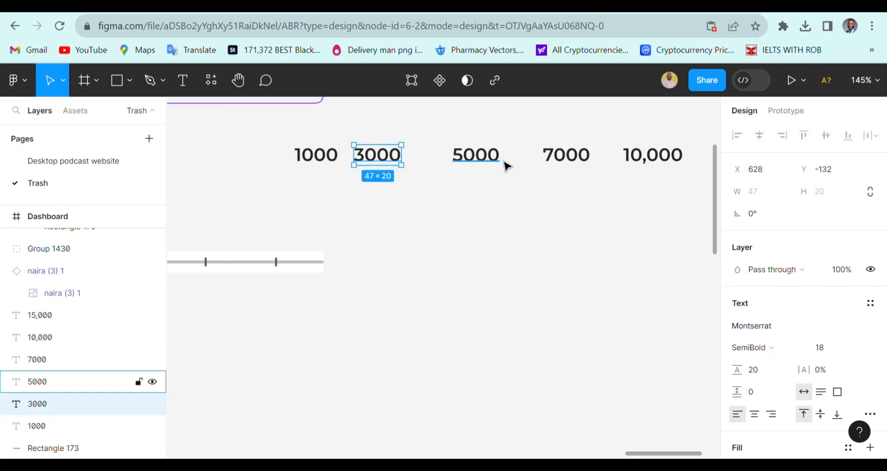
left_click(472, 162, "shift")
left_click(757, 238)
type("15")
key("Return")
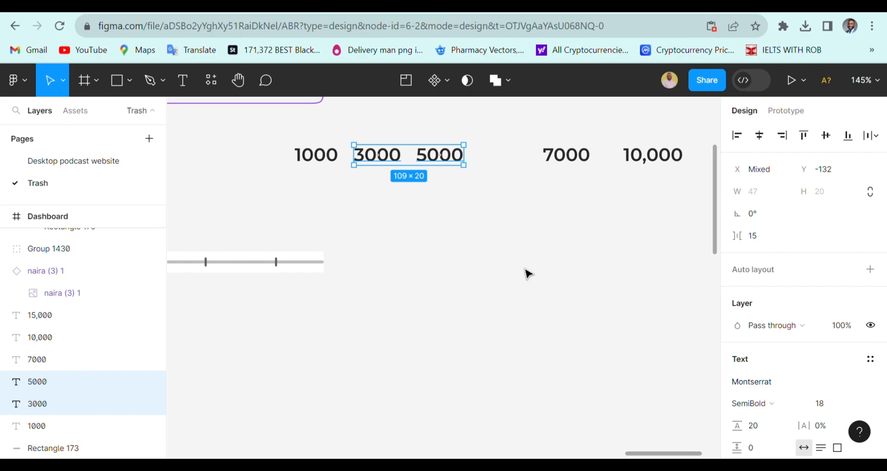
scroll(493, 197, "down", 1)
scroll(491, 206, "down", 1)
scroll(481, 245, "up", 3)
left_click(470, 279)
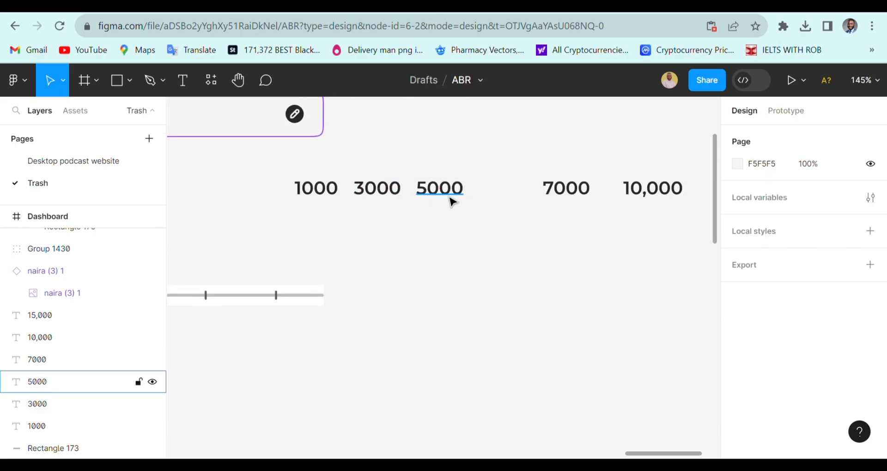
Step: Set the horizontal spacing between the 5000 and 7000 labels to 15 px
left_click(451, 198)
left_click(587, 194, "shift")
left_click(770, 237)
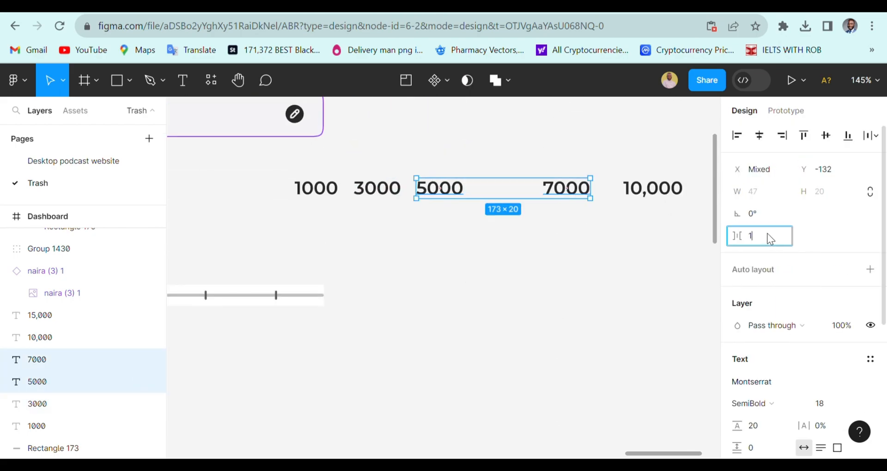
type("15")
key("Return")
scroll(497, 321, "right", 2)
left_click(487, 303)
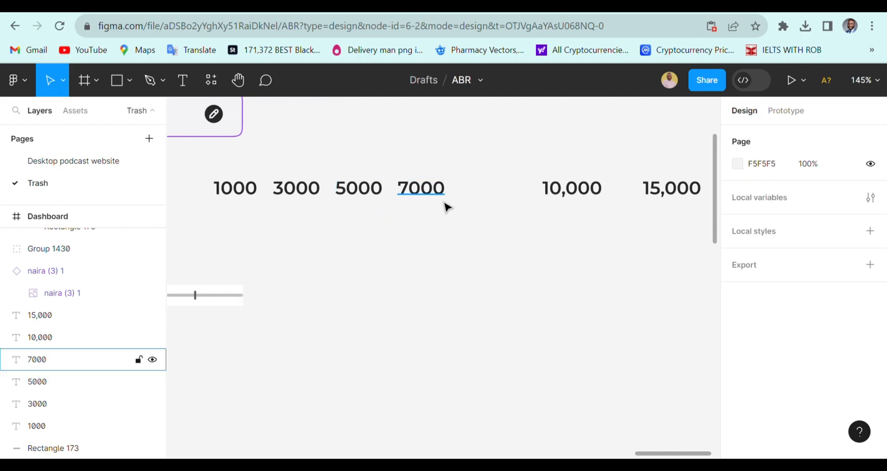
Step: Set the horizontal spacing between the 7000 and 10,000 labels to 15 px
left_click(421, 188)
left_click(572, 188, "shift")
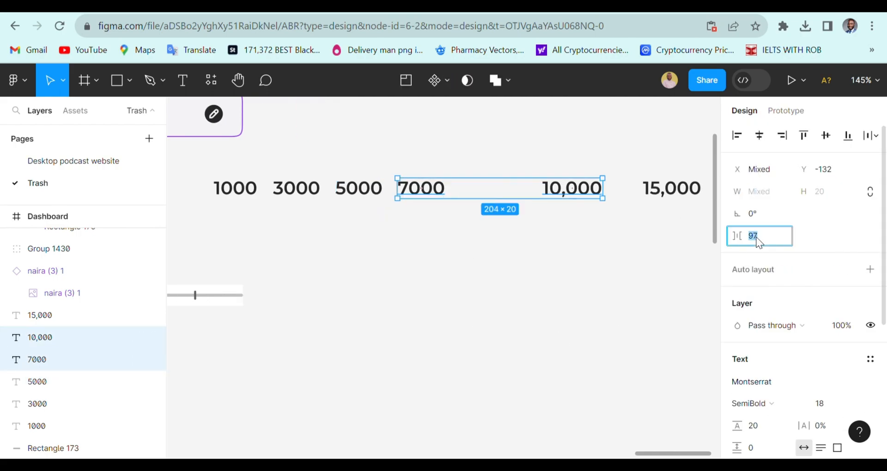
key("Return")
scroll(438, 326, "right", 3)
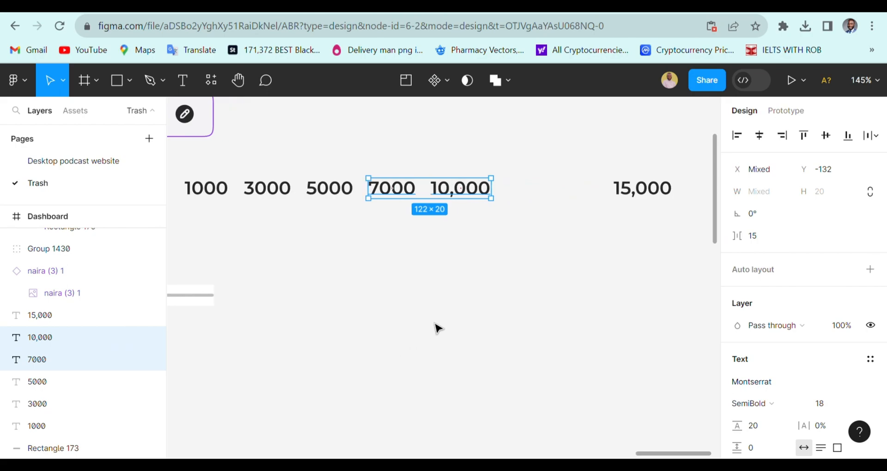
left_click(481, 208)
Step: Set the horizontal spacing between the 10,000 and 15,000 labels to 15 px
left_click(326, 188)
left_click(511, 192, "shift")
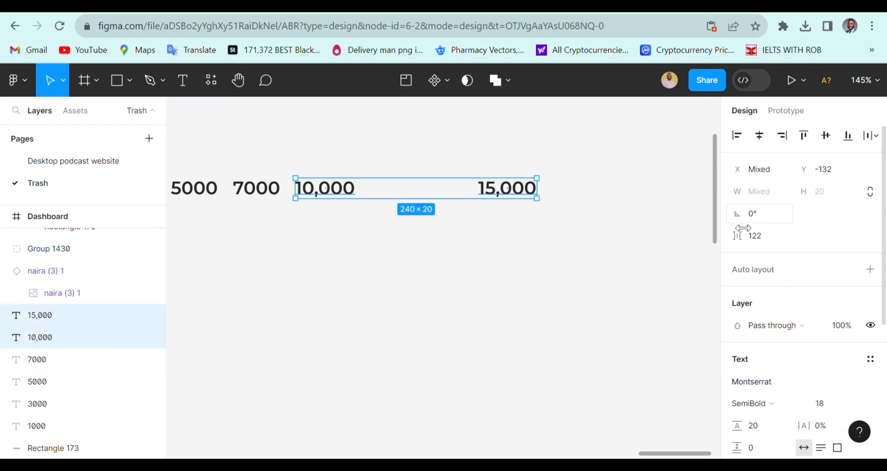
left_click(765, 245)
type("15")
key("Return")
scroll(494, 237, "left", 3)
scroll(439, 247, "down", 3)
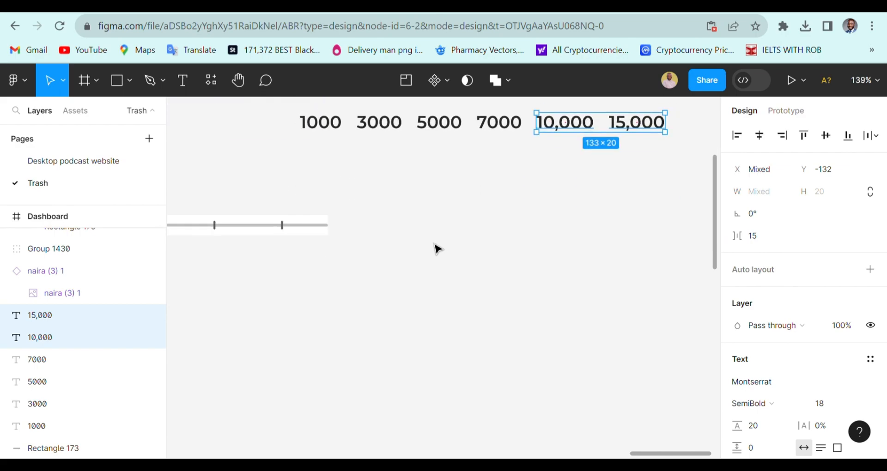
scroll(437, 251, "up", 4)
Step: Group all six amount labels from 1000 to 15,000
left_click(322, 203)
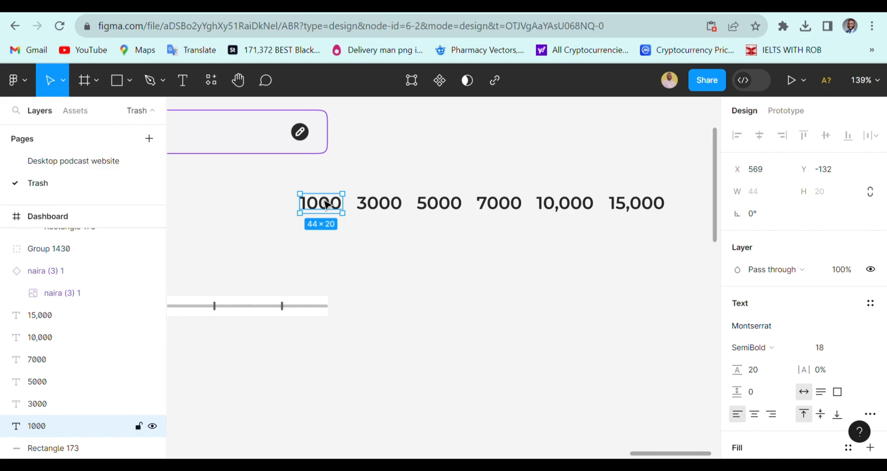
left_click(286, 205)
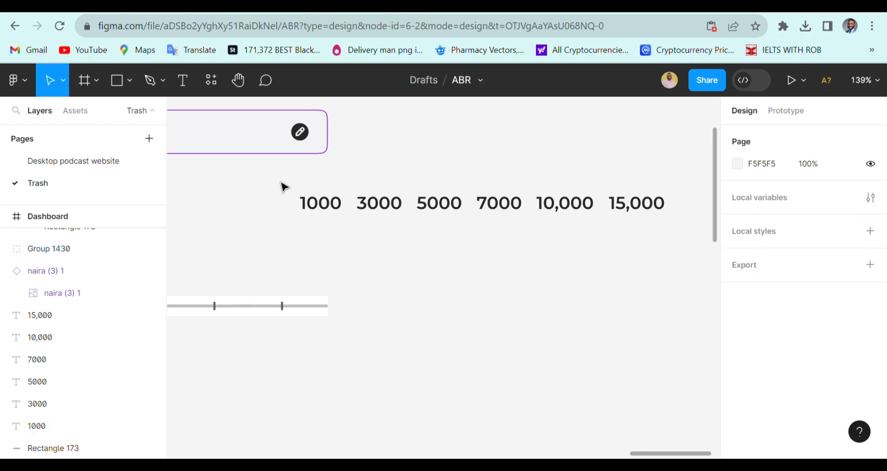
left_click_drag(276, 173, 691, 273)
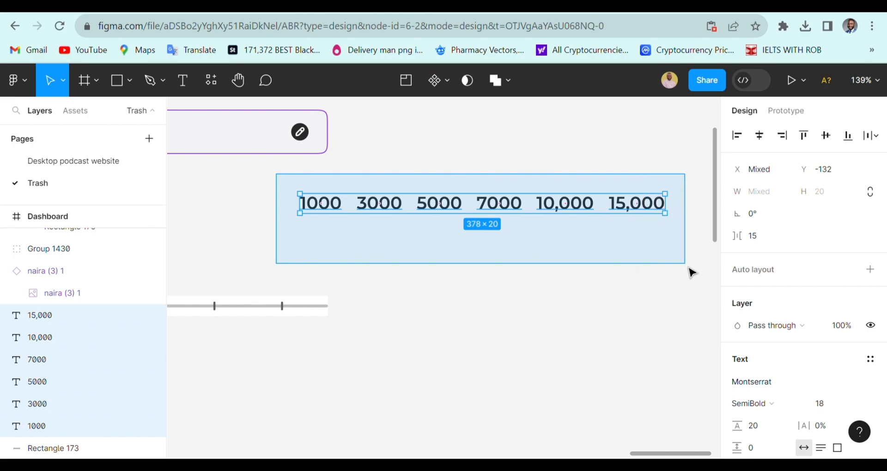
left_click_drag(687, 272, 683, 272)
key("ctrl+g")
scroll(668, 275, "down", 3)
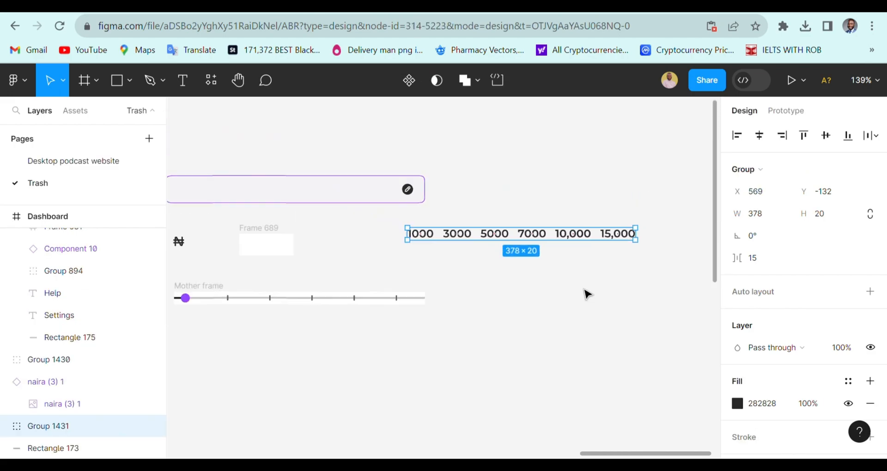
Step: Move Frame 689 directly below the grouped labels, at X 569 and Y -97, and widen it to 378 px
left_click(298, 252)
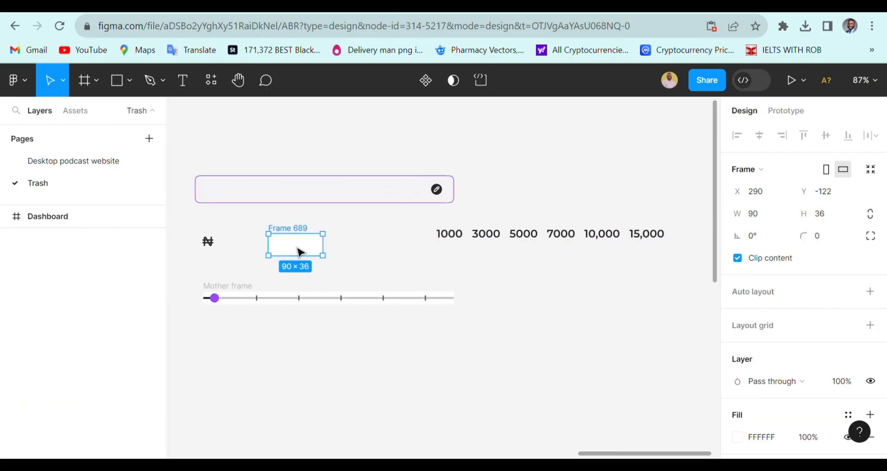
left_click_drag(298, 252, 583, 278)
scroll(464, 264, "up", 3)
scroll(421, 283, "down", 3)
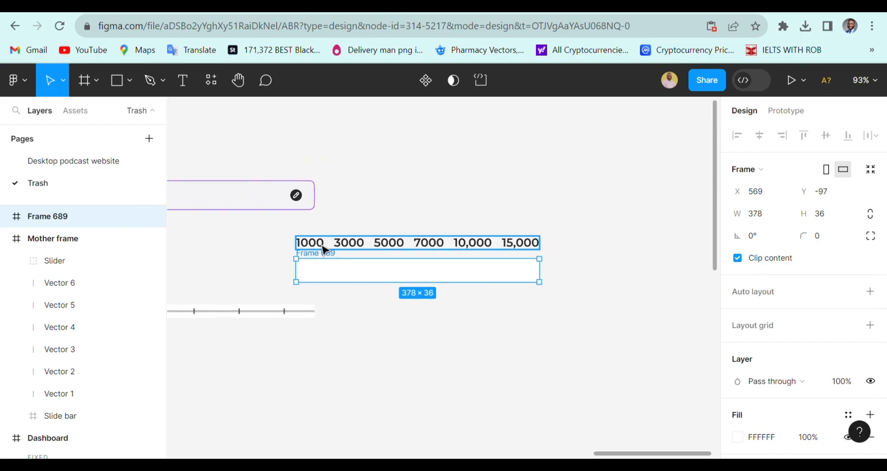
Step: Copy the label group into Frame 689 and delete the original group above the frame
left_click(341, 248)
key("ctrl+c")
left_click(345, 276)
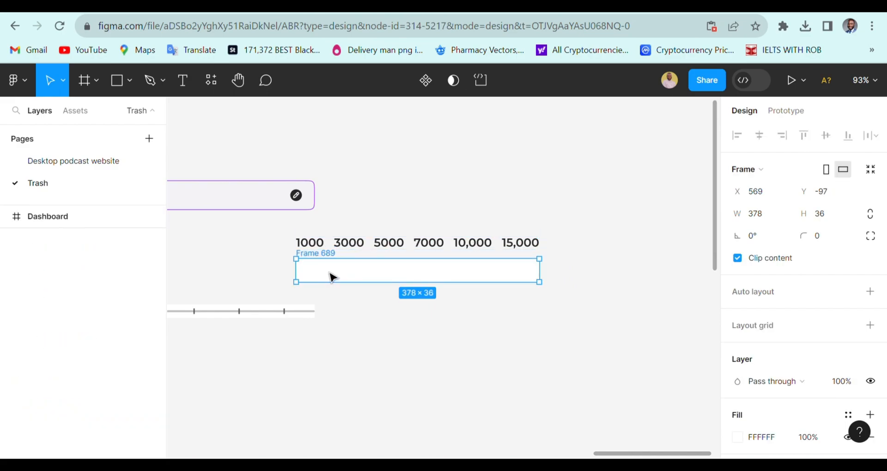
key("ctrl+v")
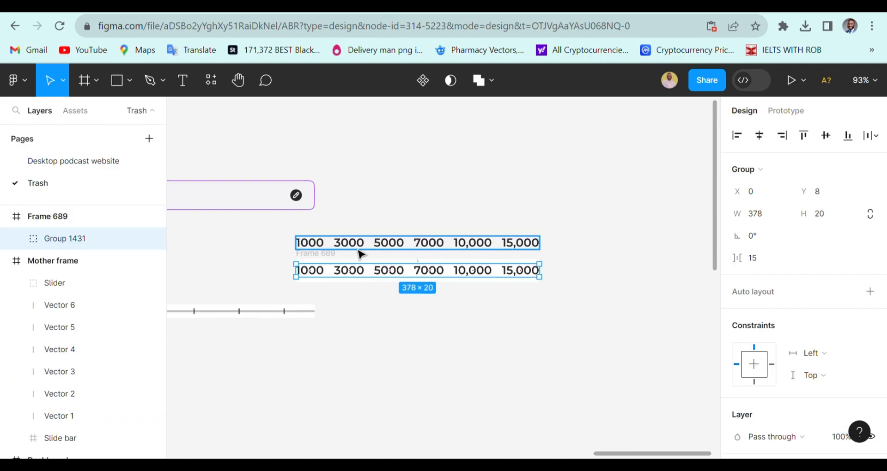
left_click(358, 248)
key("Delete")
scroll(402, 295, "up", 3)
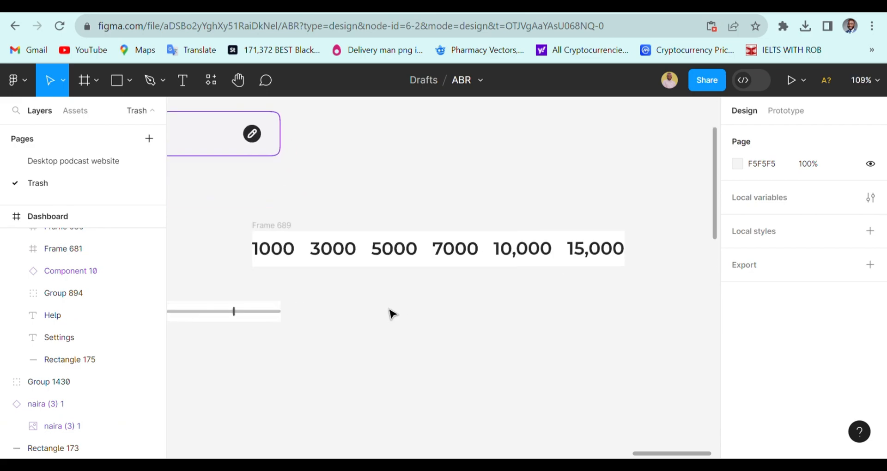
Step: Extend Frame 689 by 3 px on its right side and 2 px on its left side for a width of 383 px
left_click(268, 227)
scroll(607, 245, "up", 2)
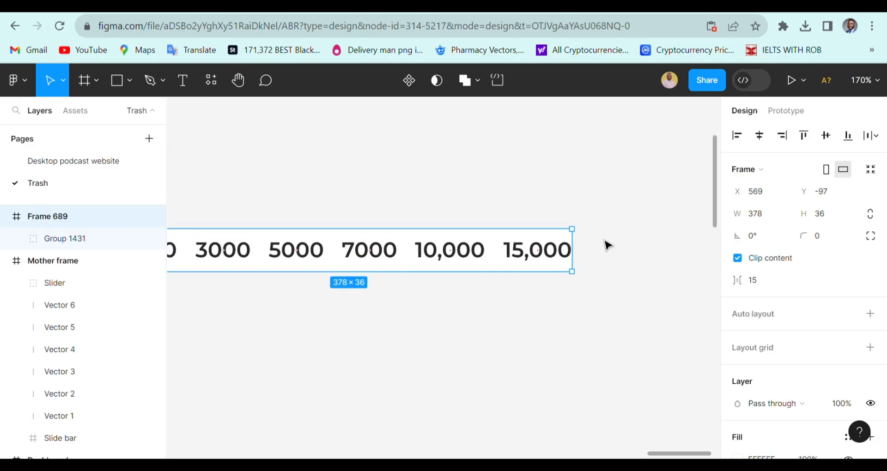
scroll(587, 250, "up", 4)
left_click_drag(583, 261, 585, 262)
scroll(573, 262, "down", 2)
scroll(569, 264, "left", 5)
scroll(254, 279, "up", 2)
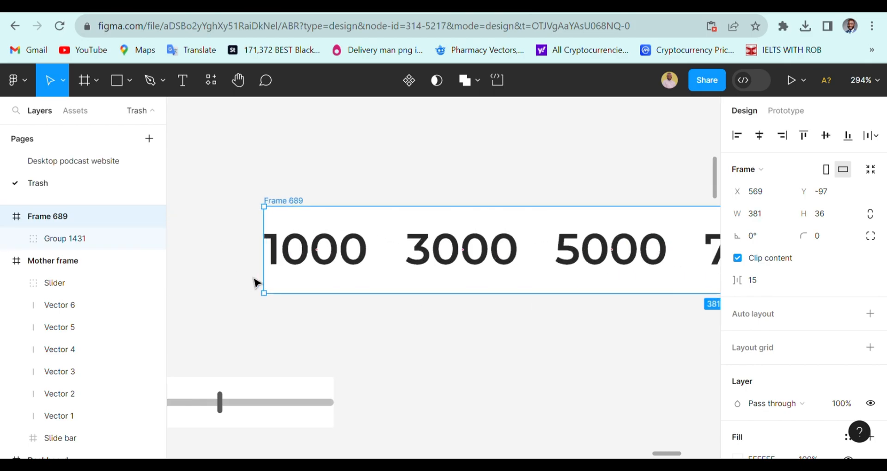
scroll(257, 283, "up", 3)
left_click_drag(275, 259, 285, 255)
scroll(271, 257, "down", 1)
scroll(273, 251, "up", 3)
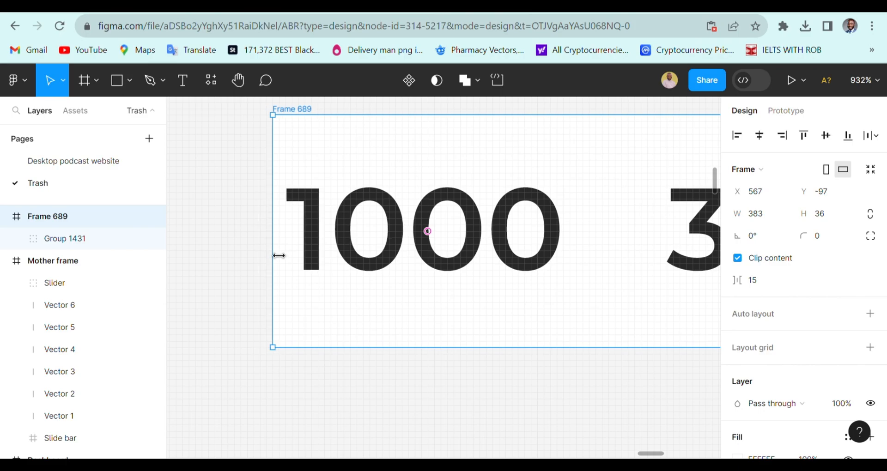
Step: Trim the right side of Frame 689 beside the 15,000 label to make the frame 382 px wide
scroll(285, 255, "down", 3)
scroll(516, 270, "right", 8)
scroll(423, 250, "up", 3)
scroll(266, 260, "left", 4)
scroll(544, 243, "up", 2)
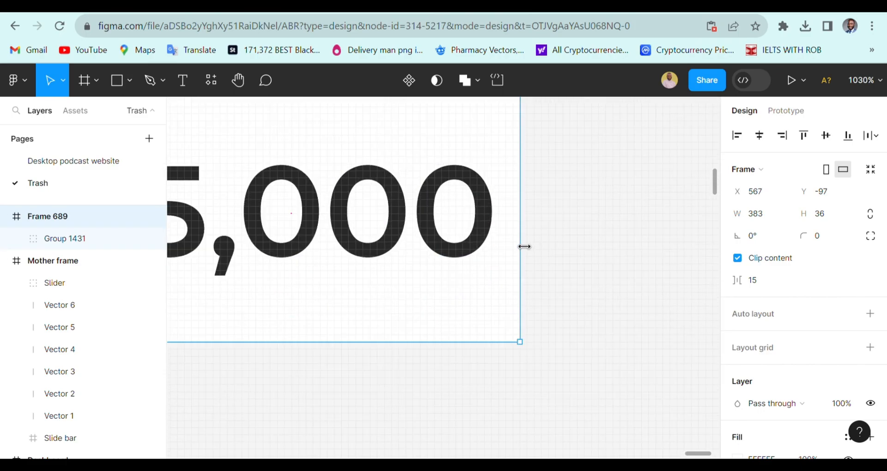
scroll(524, 247, "down", 8)
scroll(418, 263, "up", 3)
left_click(314, 220)
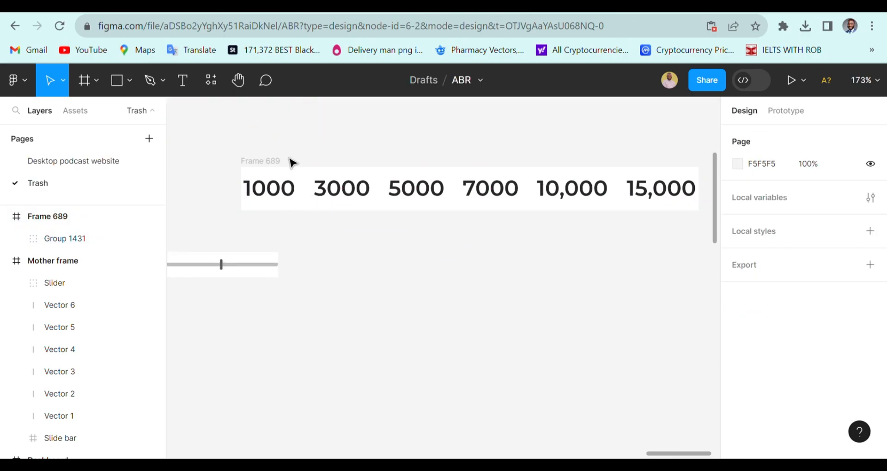
Step: Narrow Frame 689 from its right side to 47 px so that only the 1000 label shows
left_click(267, 164)
scroll(687, 224, "right", 1)
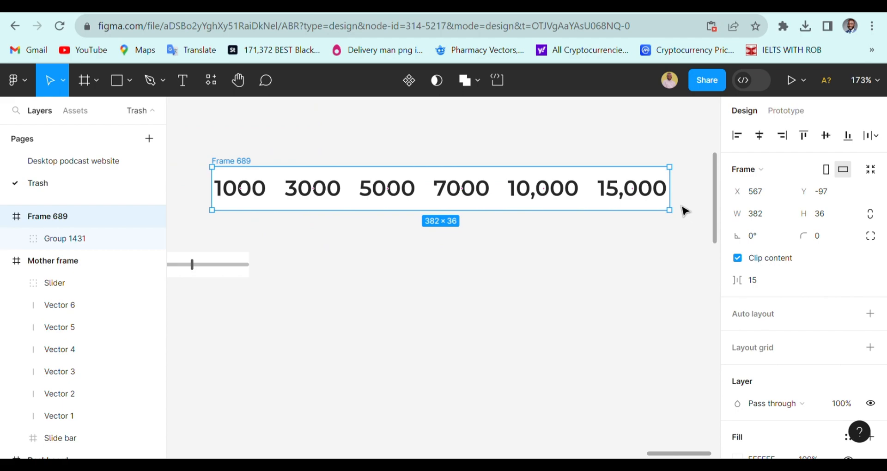
left_click_drag(644, 214, 290, 208)
scroll(278, 222, "up", 2)
scroll(276, 208, "up", 4)
scroll(300, 206, "down", 6)
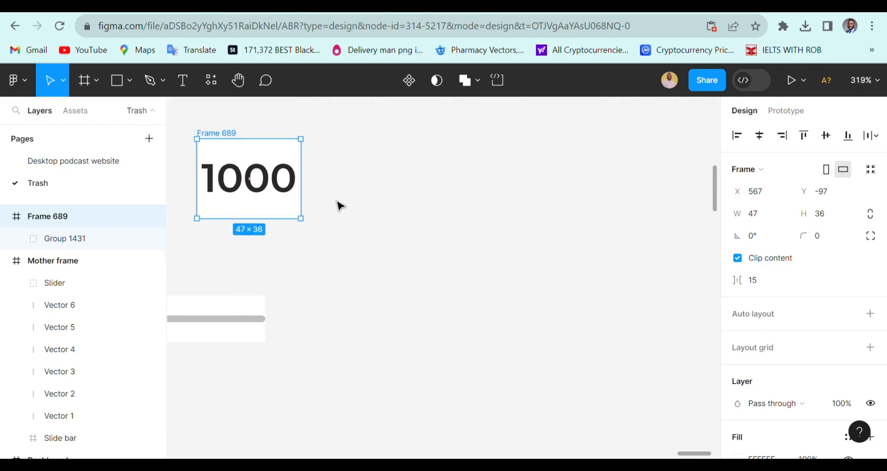
Step: Rename Frame 689 as NAIRA
left_click(468, 203)
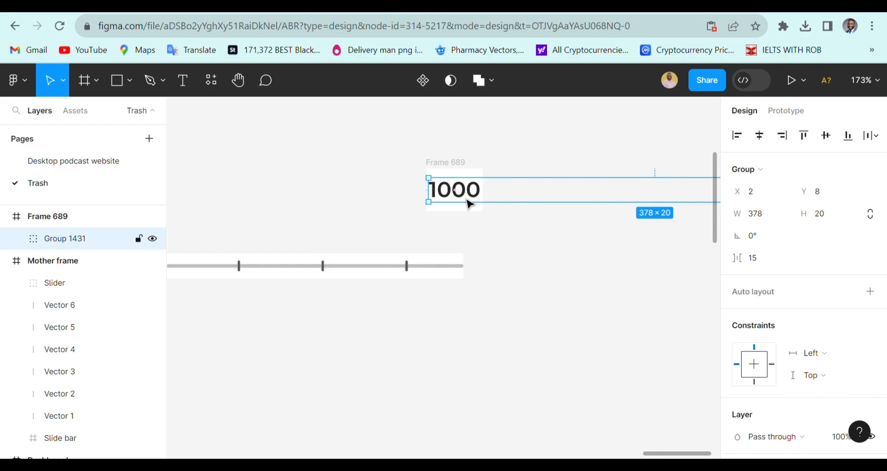
double_click(462, 171)
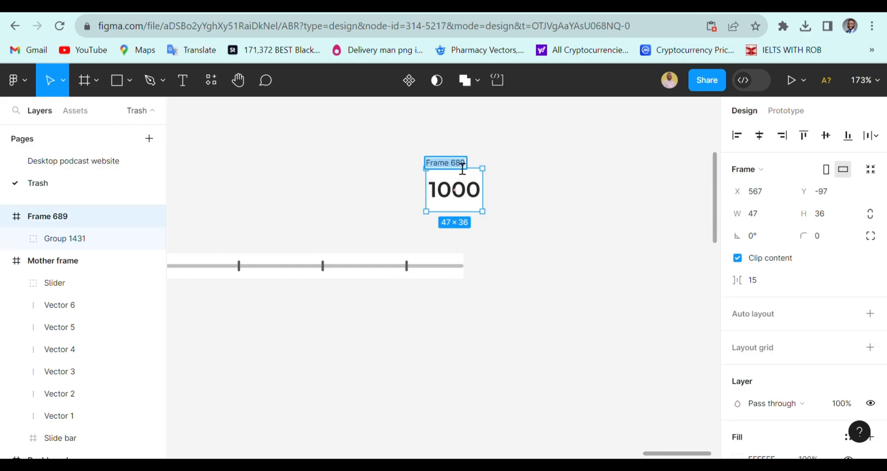
type("NA")
right_click(456, 163)
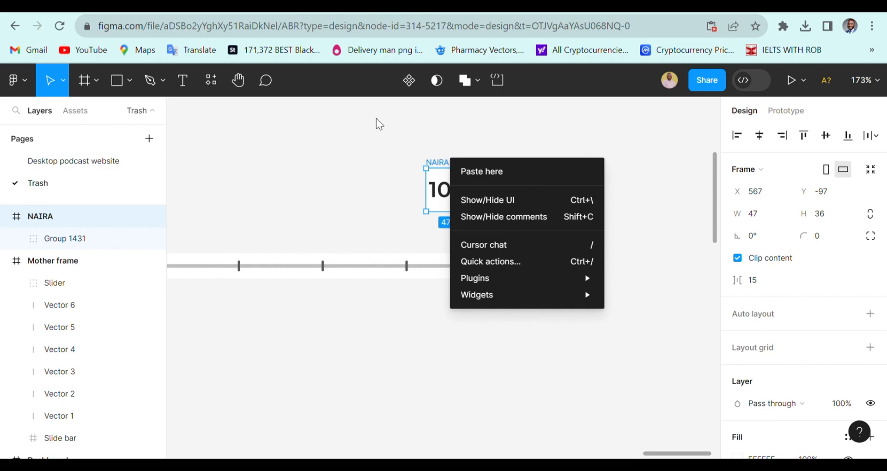
key("Escape")
Step: Move the NAIRA frame directly to the right of the naira symbol above the slider, at X 203 and Y -127
scroll(456, 177, "down", 3)
scroll(342, 182, "left", 2)
left_click(499, 144)
left_click(531, 168)
scroll(520, 188, "up", 2)
scroll(540, 185, "up", 4)
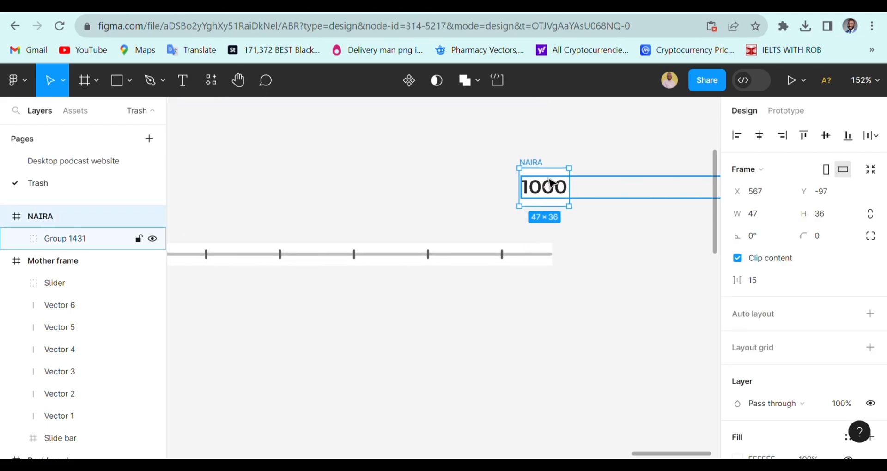
scroll(552, 178, "down", 4)
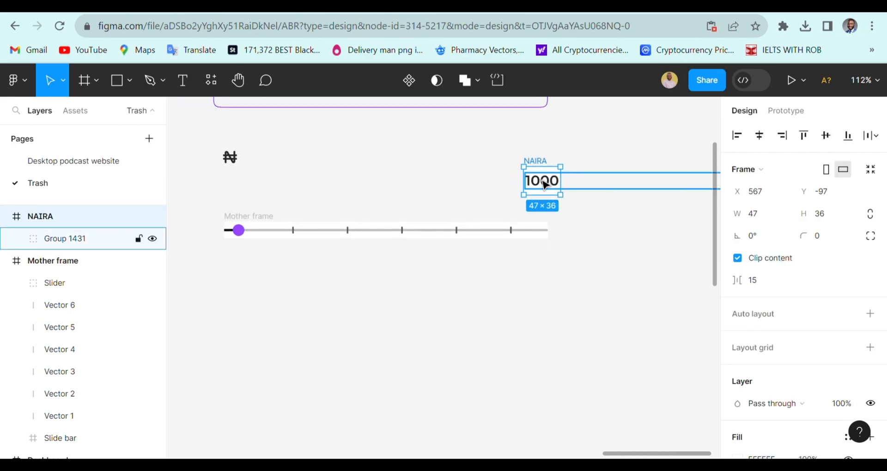
left_click(534, 155)
left_click_drag(543, 170, 257, 161)
scroll(257, 161, "left", 1)
scroll(258, 160, "up", 7)
left_click_drag(334, 167, 334, 167)
scroll(351, 171, "down", 3)
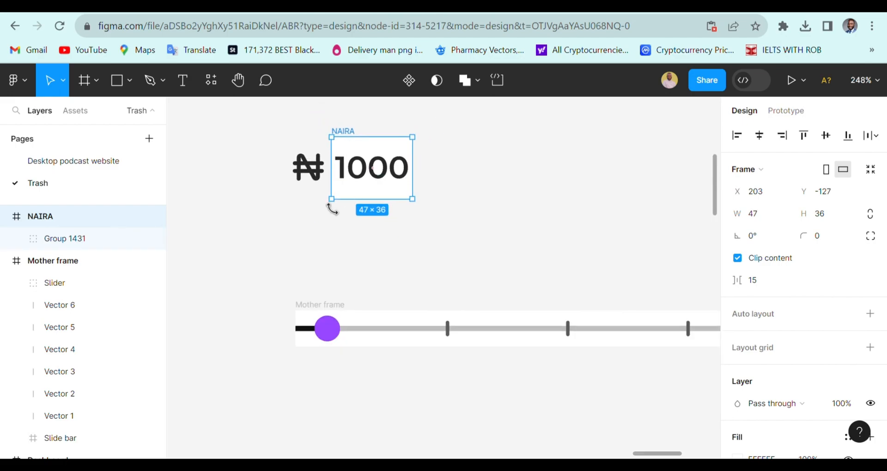
Step: Group the naira symbol with the NAIRA frame and place the group inside the purple rounded box at X 182, Y -214
left_click(329, 190, "shift")
key("ctrl+g")
scroll(332, 194, "down", 3)
left_click_drag(341, 200, 348, 226)
scroll(347, 213, "up", 5)
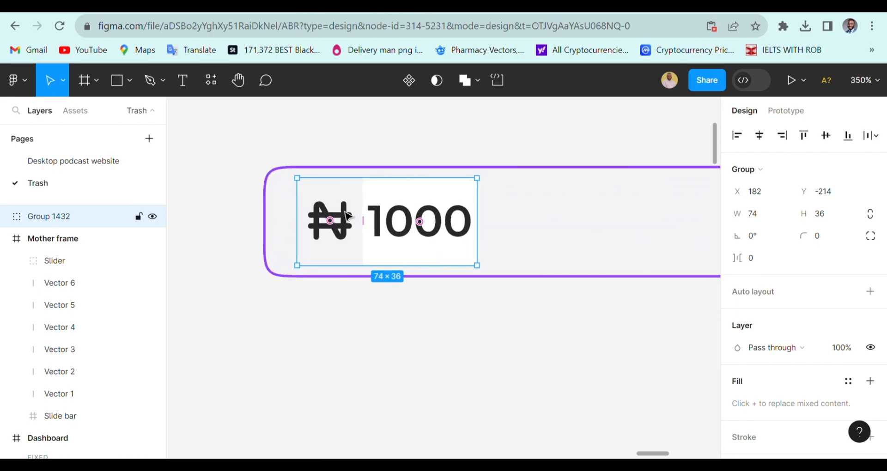
left_click(374, 166)
scroll(351, 152, "down", 4)
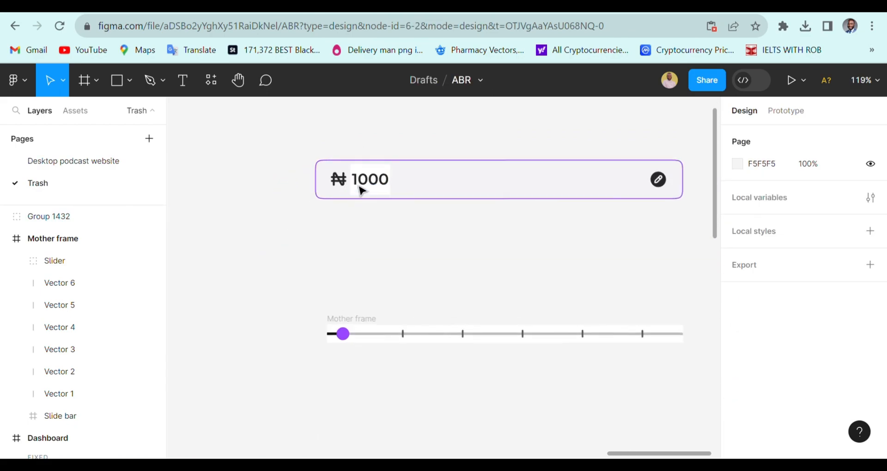
Step: Hide the white fill of the NAIRA frame inside the purple box
scroll(361, 179, "up", 5)
scroll(407, 156, "up", 2)
left_click(408, 156)
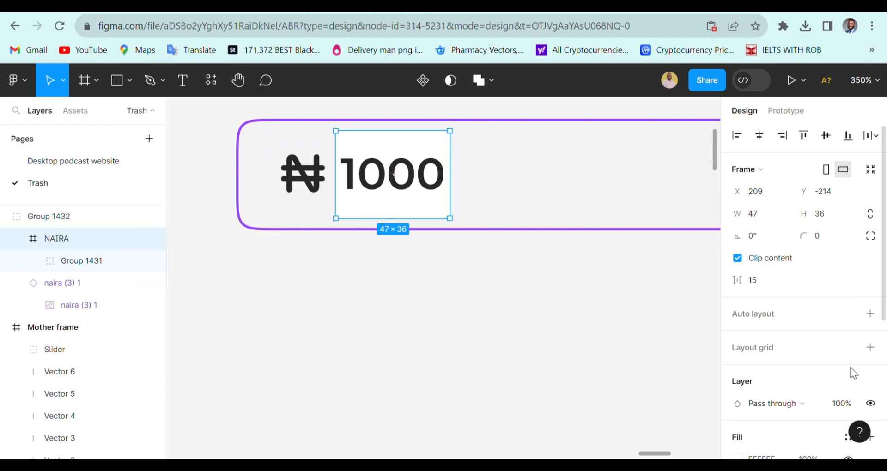
scroll(852, 373, "down", 5)
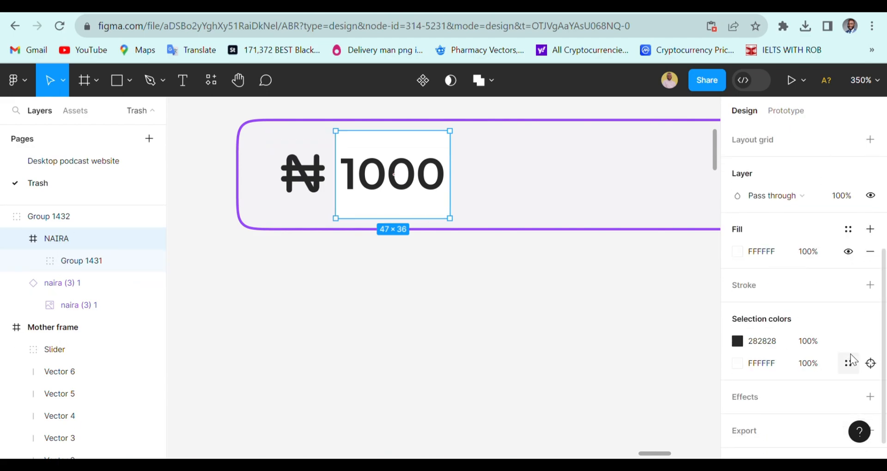
left_click(849, 252)
scroll(359, 273, "down", 5)
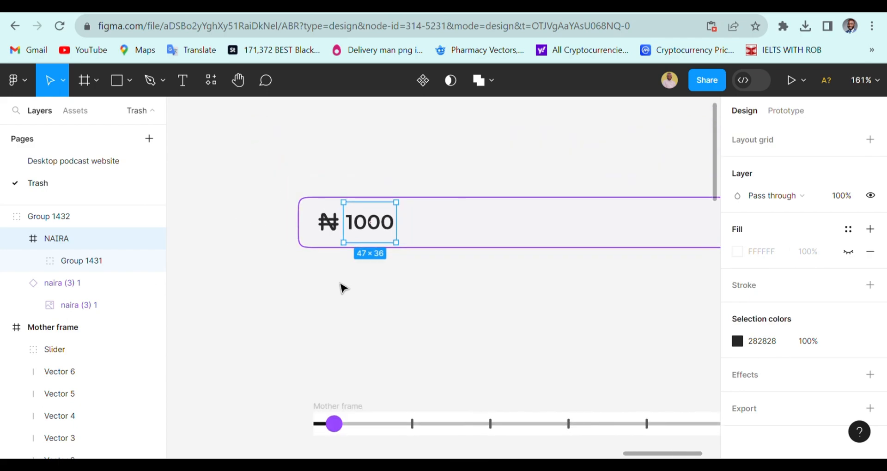
left_click(344, 288)
Step: Group the naira amount, the purple rounded box and the edit icon together
left_click(328, 233)
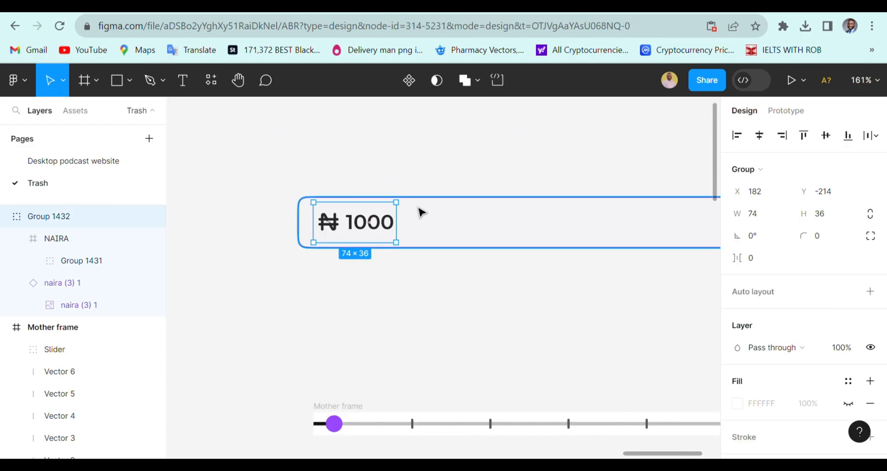
left_click(436, 204, "shift")
scroll(419, 230, "right", 4)
left_click(478, 230, "shift")
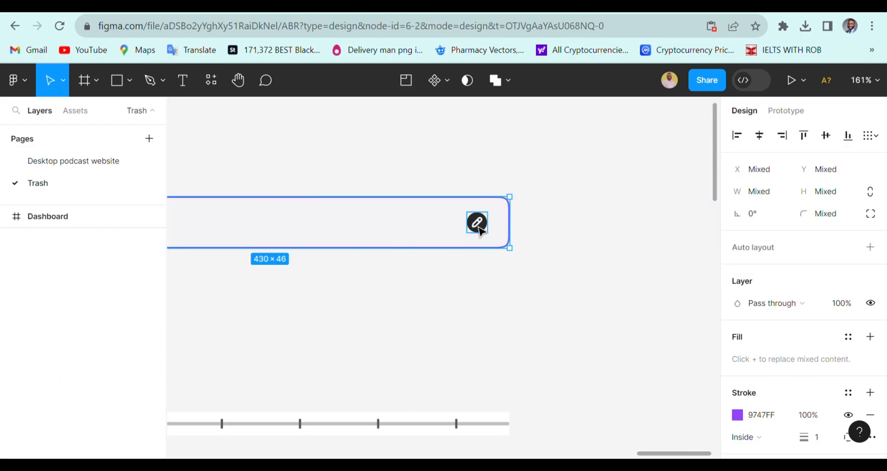
key("ctrl+g")
scroll(457, 274, "up", 2)
scroll(470, 258, "down", 3)
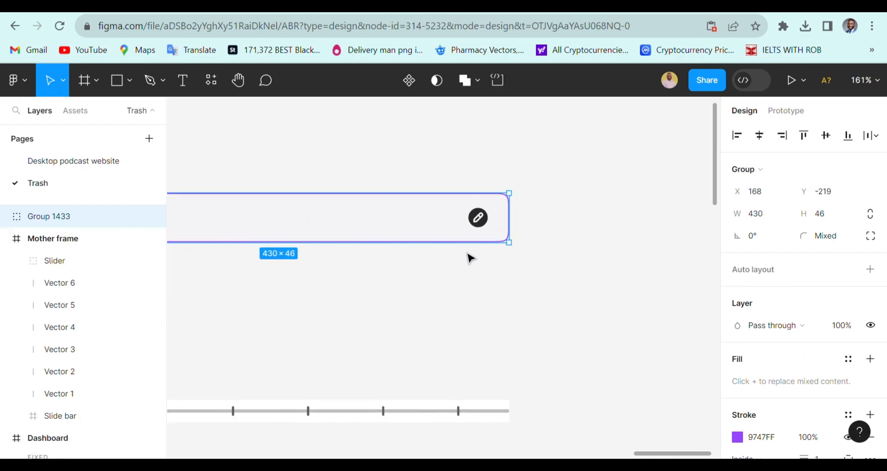
scroll(476, 259, "left", 2)
scroll(513, 240, "down", 3)
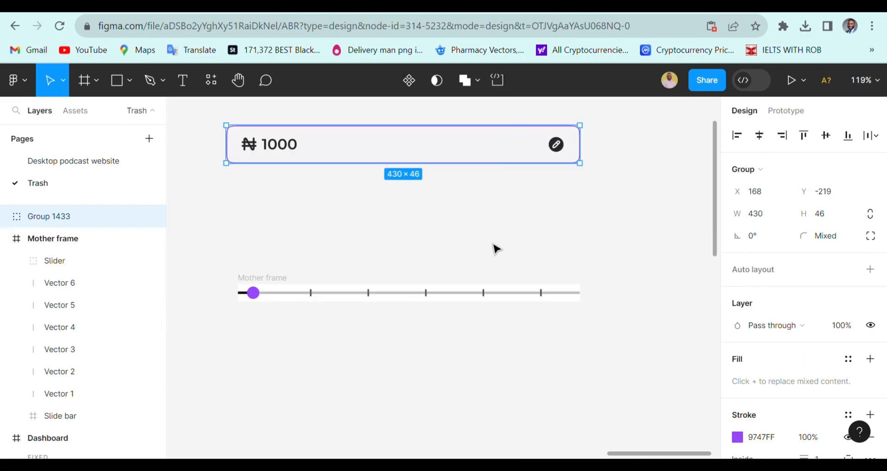
Step: Hide the black 111010 fill of the Slider bar frame behind the purple knob in Mother frame
scroll(340, 304, "left", 2)
scroll(356, 307, "up", 3)
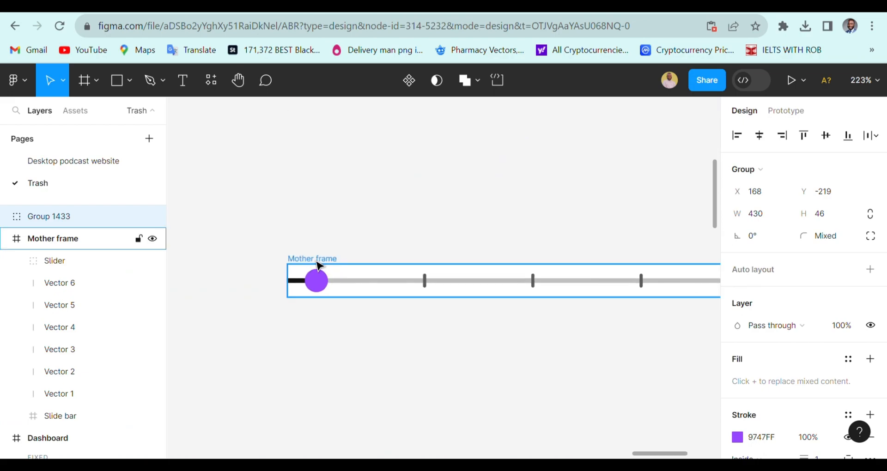
left_click(310, 257)
scroll(311, 319, "down", 2)
scroll(305, 299, "up", 3)
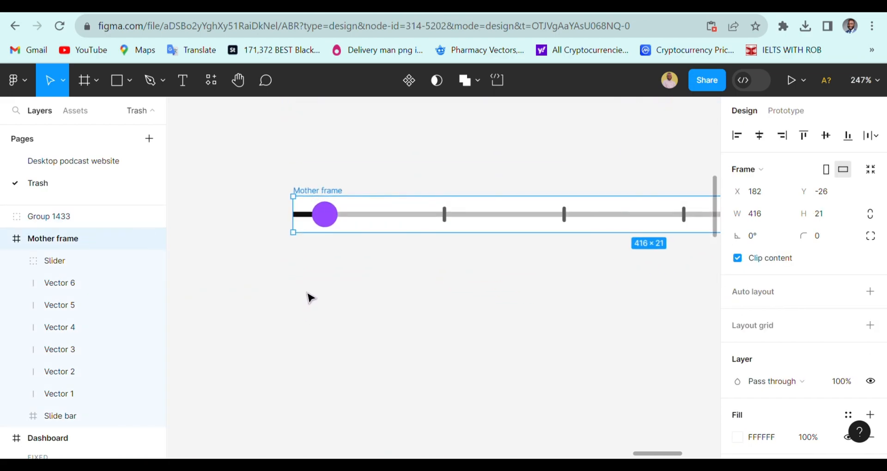
scroll(313, 295, "up", 3)
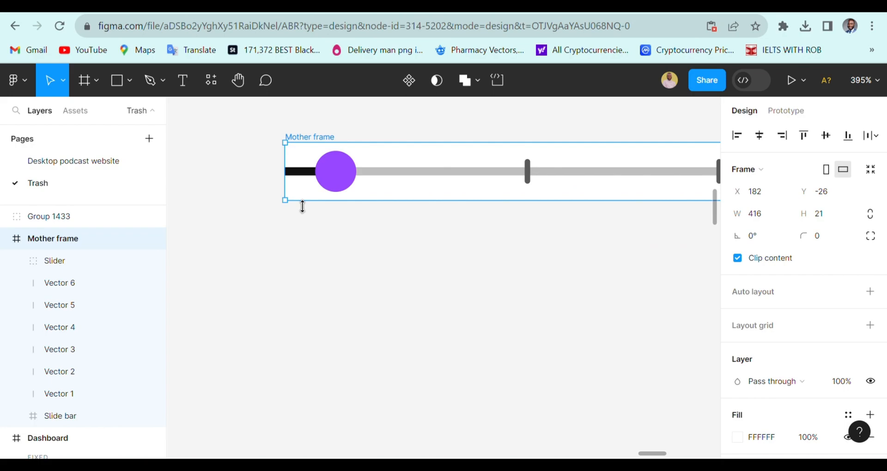
left_click(301, 177, "ctrl")
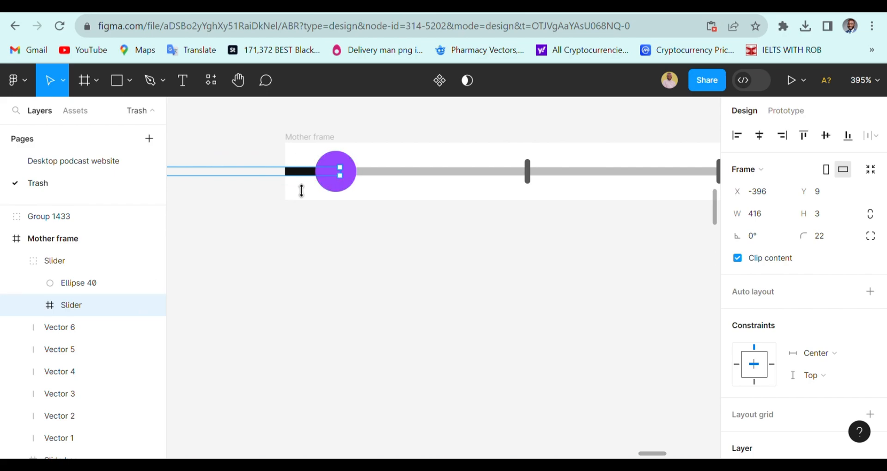
scroll(819, 338, "down", 5)
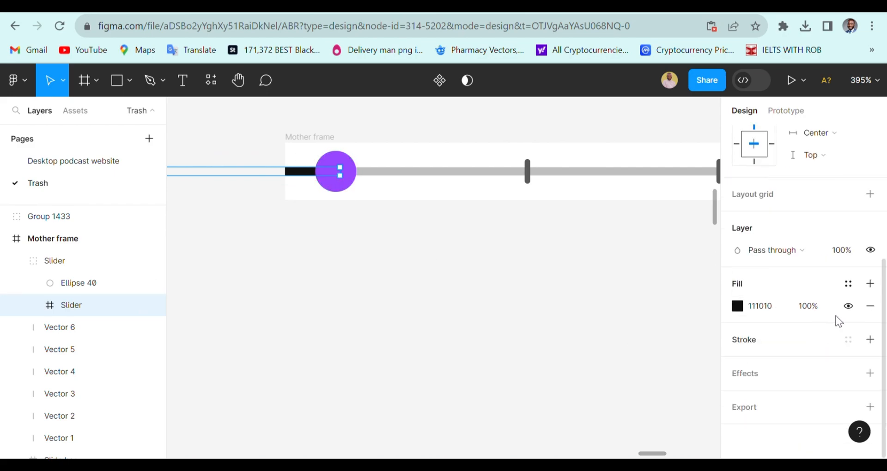
left_click(848, 306)
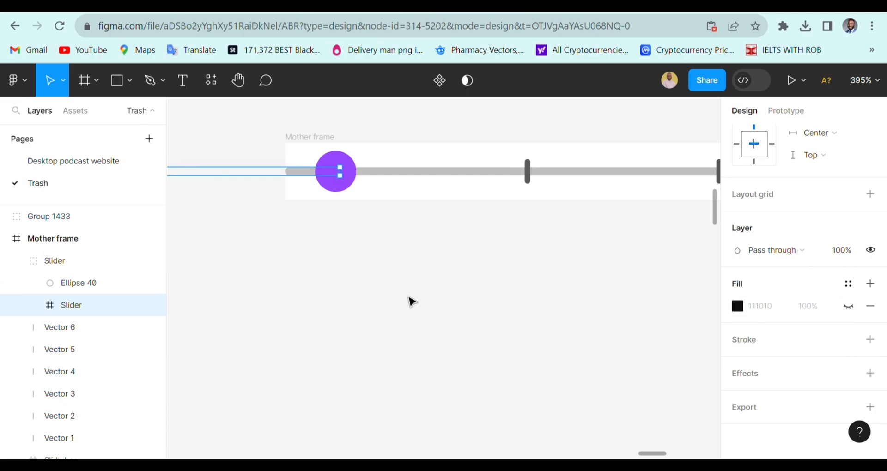
left_click(372, 282)
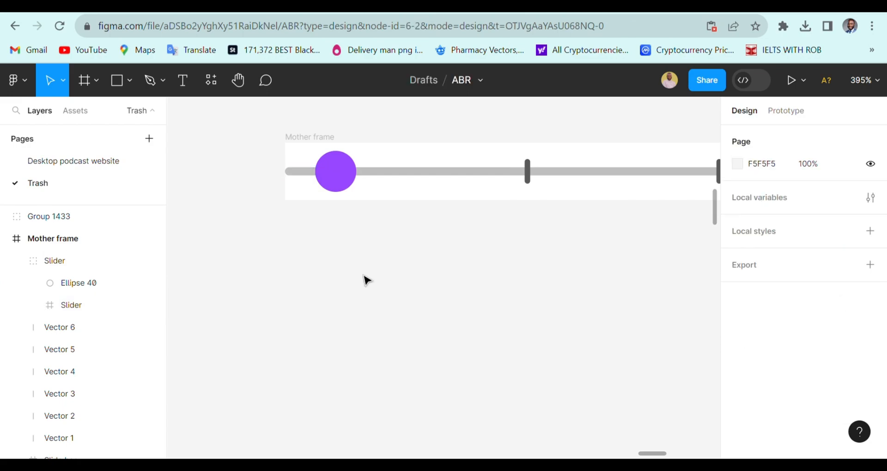
Step: Add a drop shadow effect to the purple slider knob, Ellipse 40
left_click(339, 187)
scroll(786, 323, "down", 2)
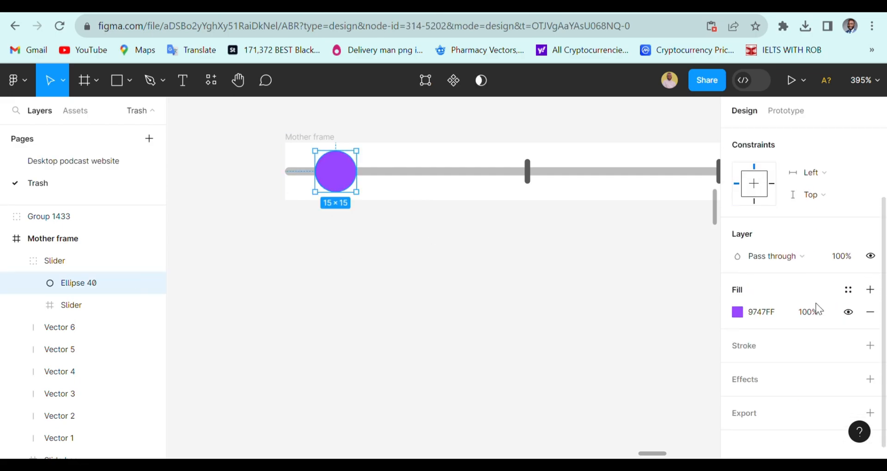
left_click(871, 374)
left_click(794, 399)
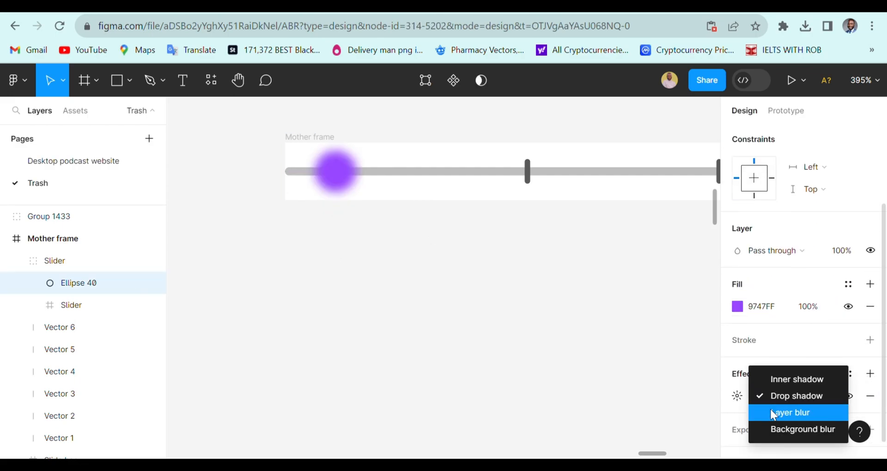
left_click(790, 398)
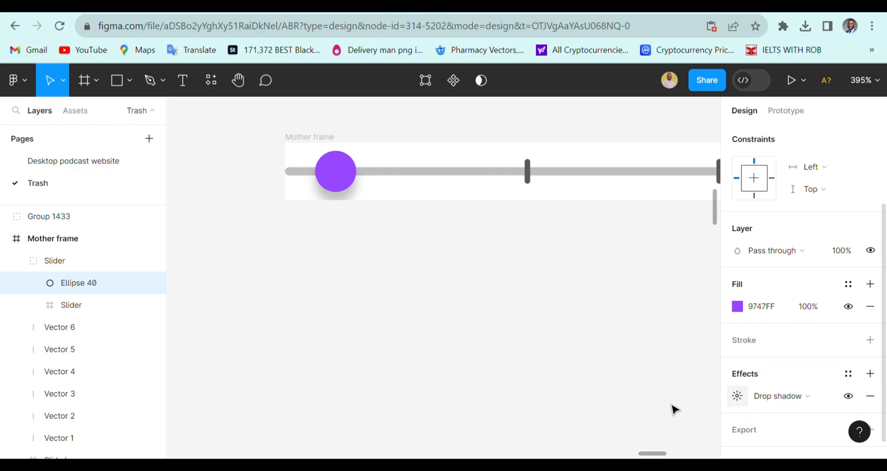
Step: Reduce the knob's drop shadow opacity to 15% and adjust its blur
left_click(737, 396)
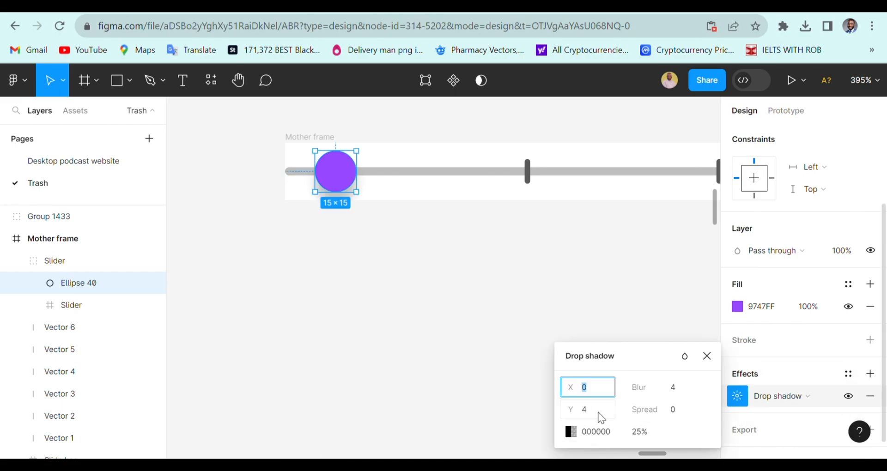
left_click(650, 436)
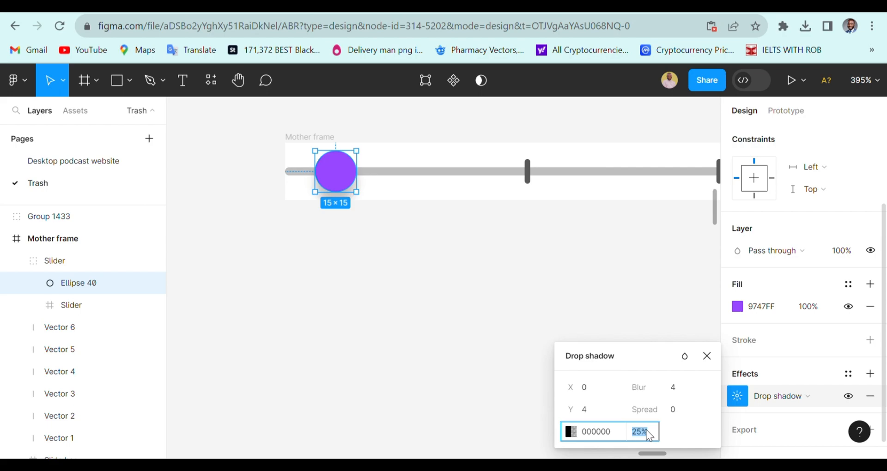
left_click(686, 393)
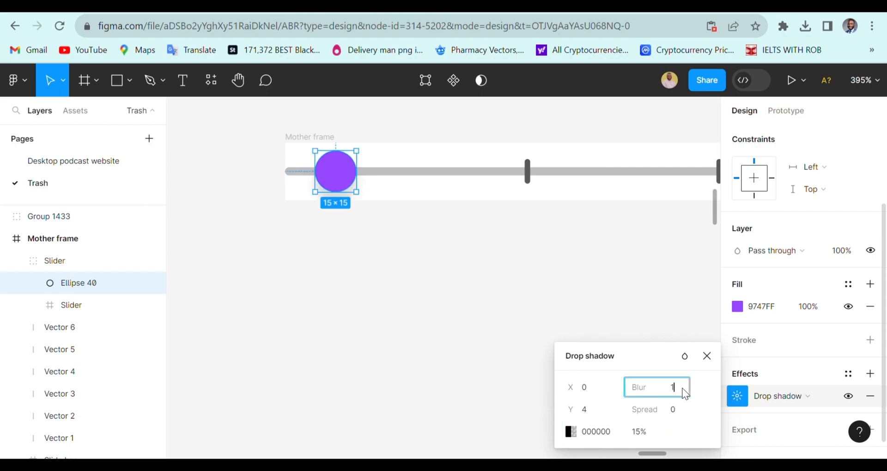
key("Return")
left_click(686, 394)
key("Return")
left_click(341, 354)
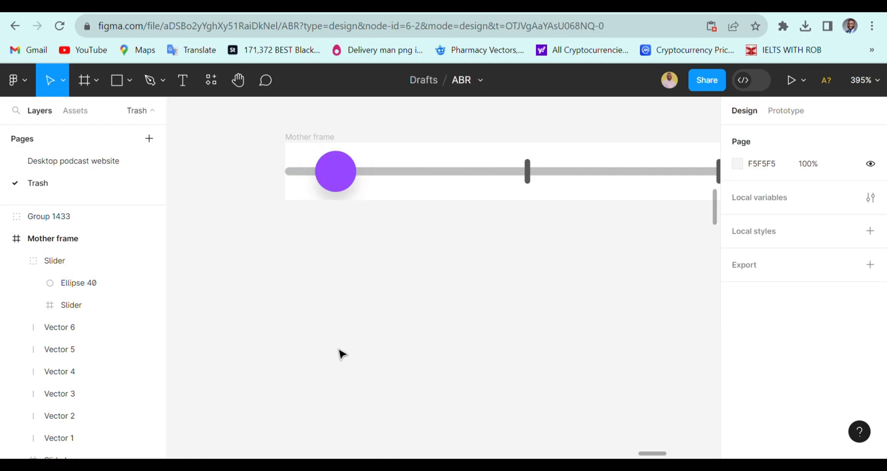
Step: Move the Mother frame up beneath the purple amount box and centre it horizontally, at X 175, Y -146
scroll(308, 334, "down", 5)
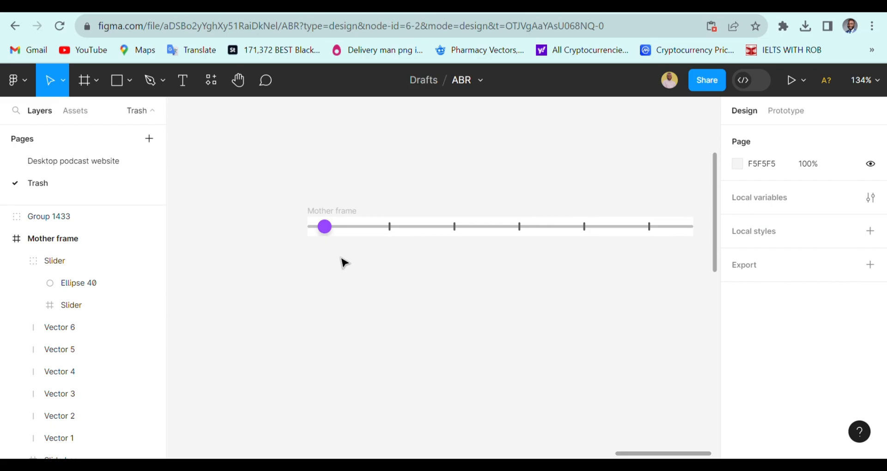
scroll(345, 260, "down", 1)
scroll(348, 250, "down", 2)
scroll(354, 230, "up", 4)
scroll(354, 227, "down", 2)
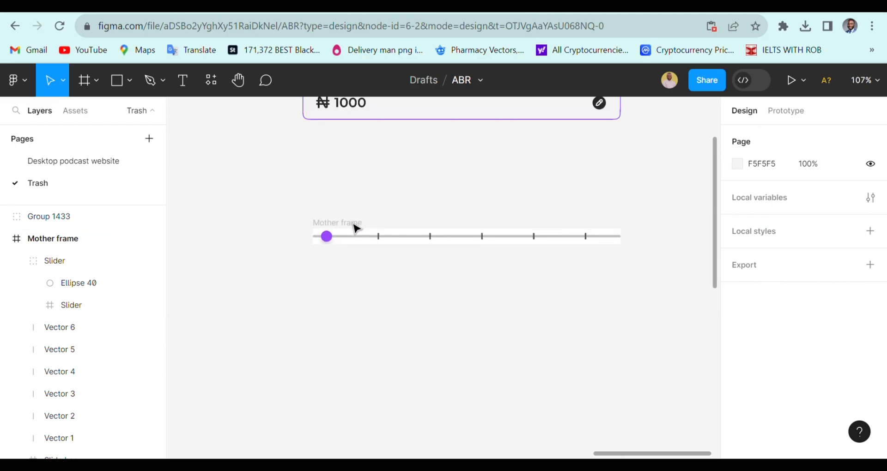
scroll(357, 228, "down", 2)
left_click(350, 218)
scroll(359, 231, "up", 2)
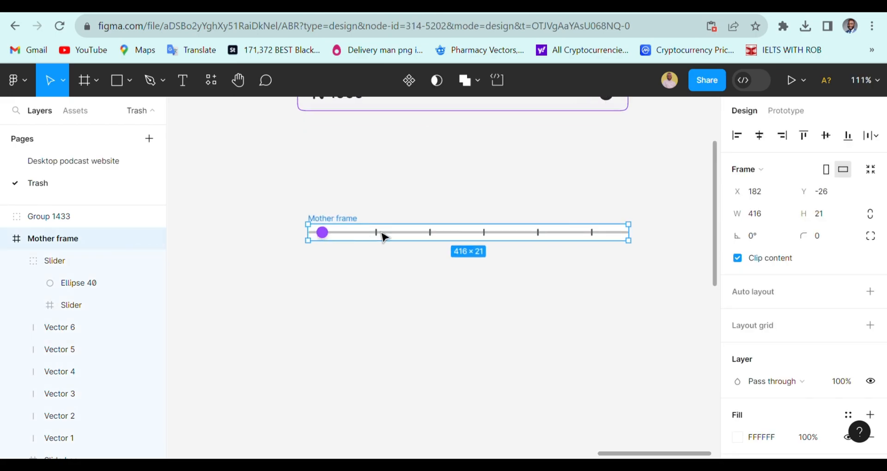
left_click_drag(448, 240, 438, 163)
scroll(462, 239, "up", 3)
scroll(459, 239, "down", 4)
scroll(455, 238, "up", 3)
key("shift+Up")
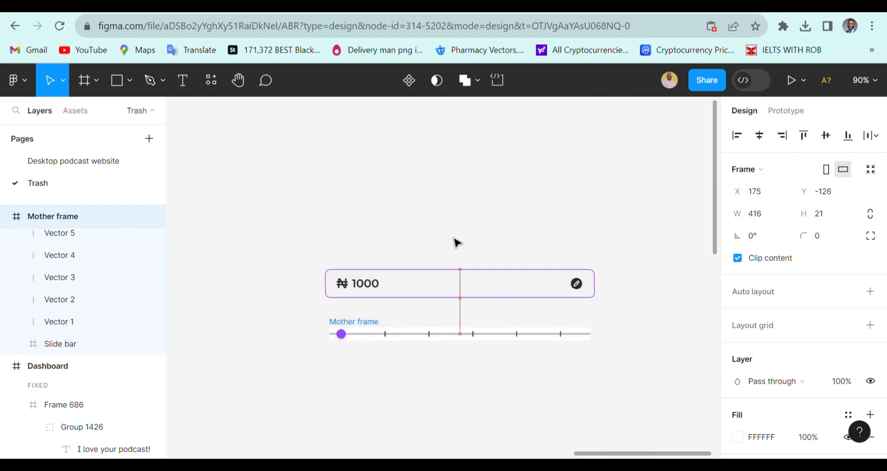
key("shift+Up")
Step: Try the Mother frame 4 px lower, at Y -142
key("Down")
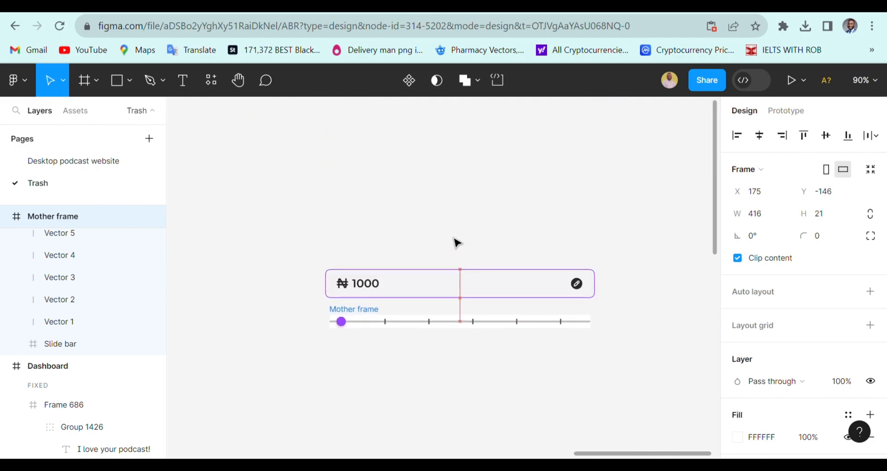
key("Down")
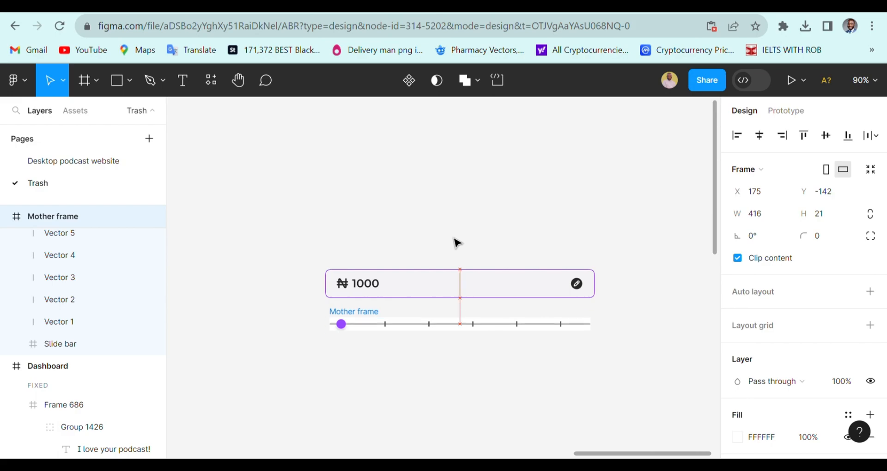
key("Up")
key("Up")
key("Up")
key("Up")
scroll(546, 276, "down", 5)
left_click(608, 312)
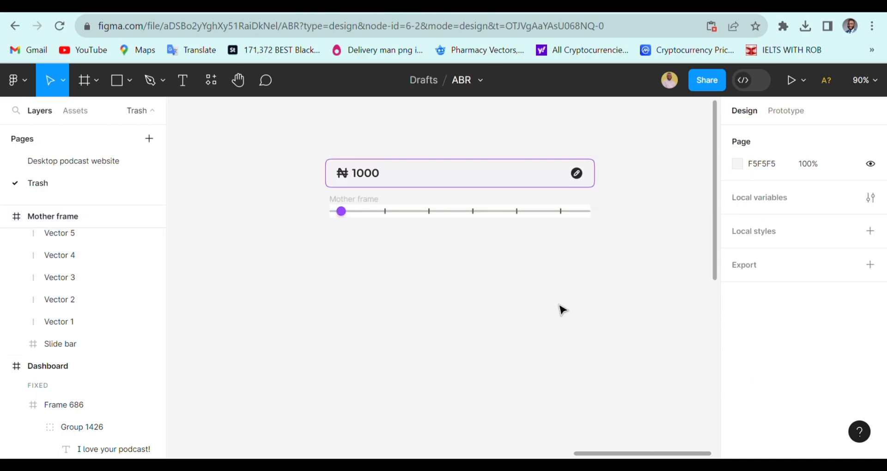
Step: Hide the white FFFFFF fill of the Mother frame beneath the amount box
scroll(418, 239, "up", 5)
scroll(358, 226, "down", 5)
left_click(312, 205)
left_click(318, 200)
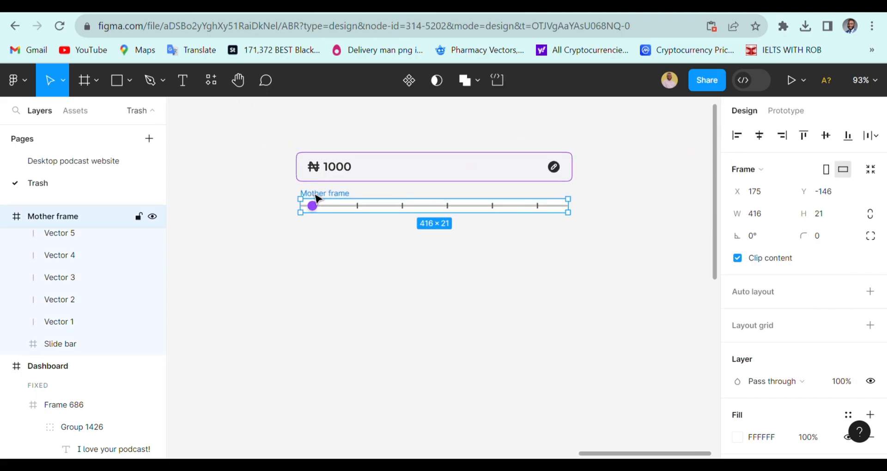
scroll(324, 206, "up", 4)
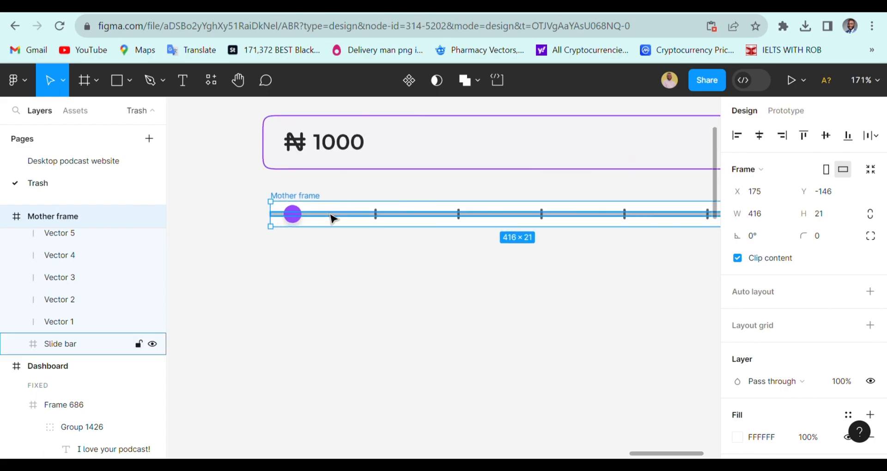
scroll(335, 226, "down", 1)
scroll(342, 237, "down", 1)
scroll(342, 222, "up", 1)
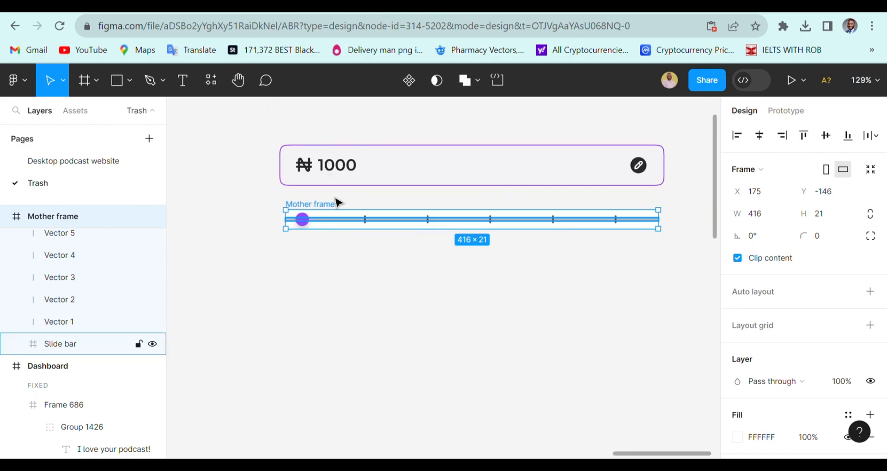
left_click(279, 199)
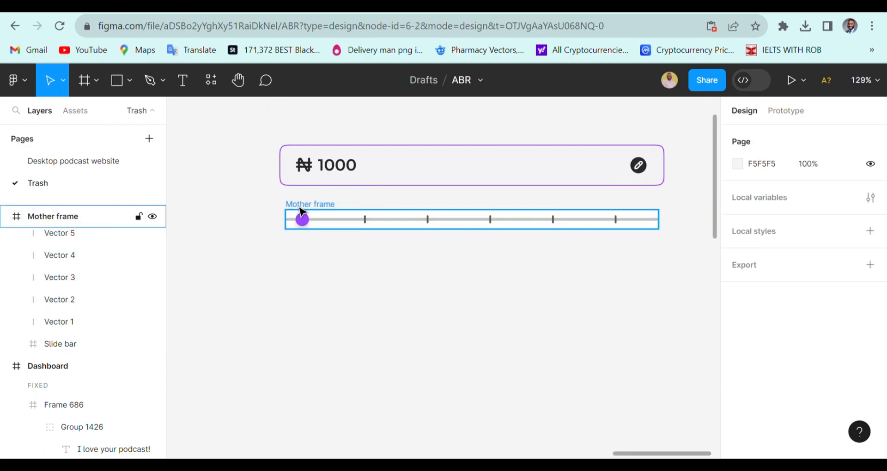
left_click(304, 212)
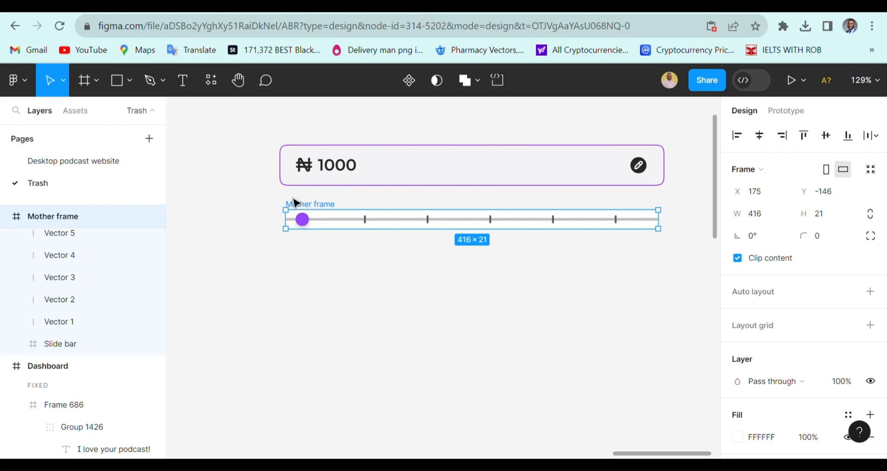
scroll(820, 311, "down", 5)
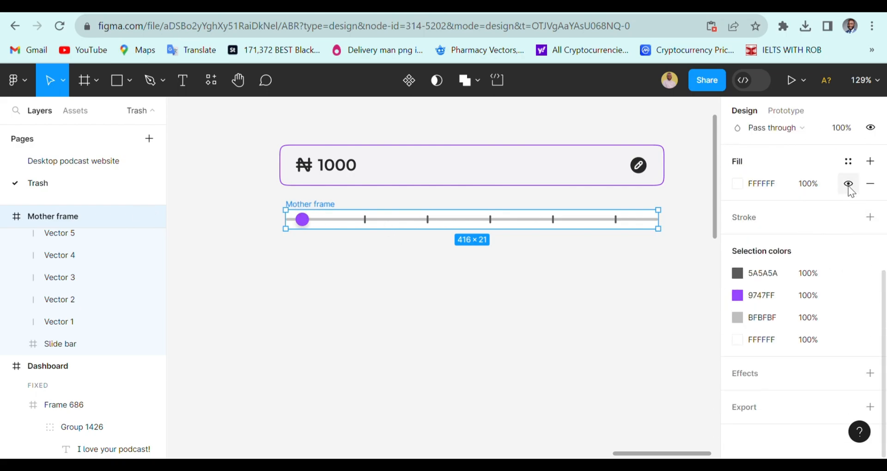
left_click(849, 184)
Step: Remove the drop shadow effect from the purple knob, Ellipse 40
scroll(307, 245, "up", 4, "ctrl")
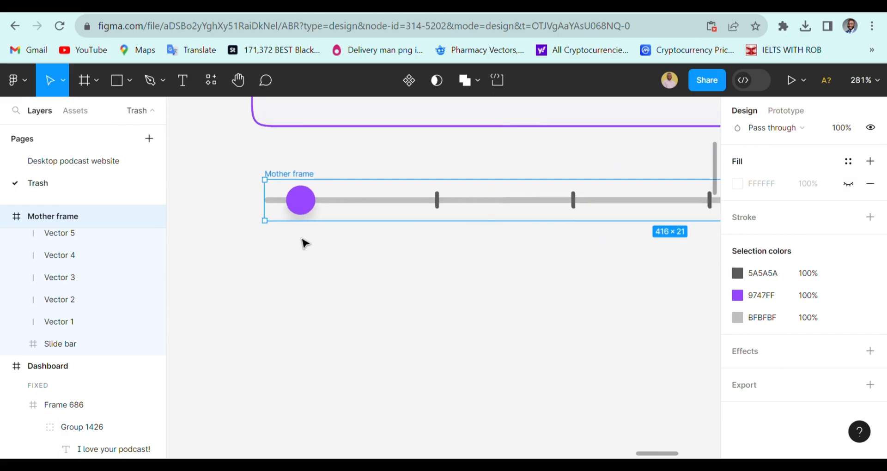
scroll(305, 244, "up", 8, "ctrl")
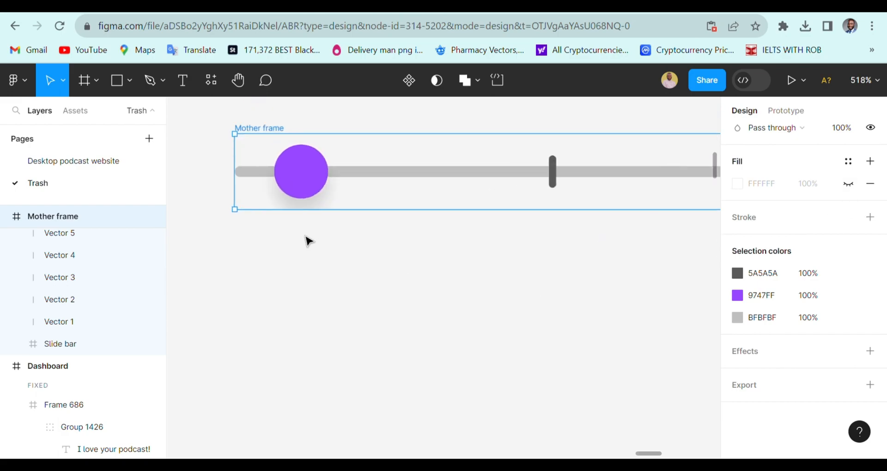
left_click(309, 170)
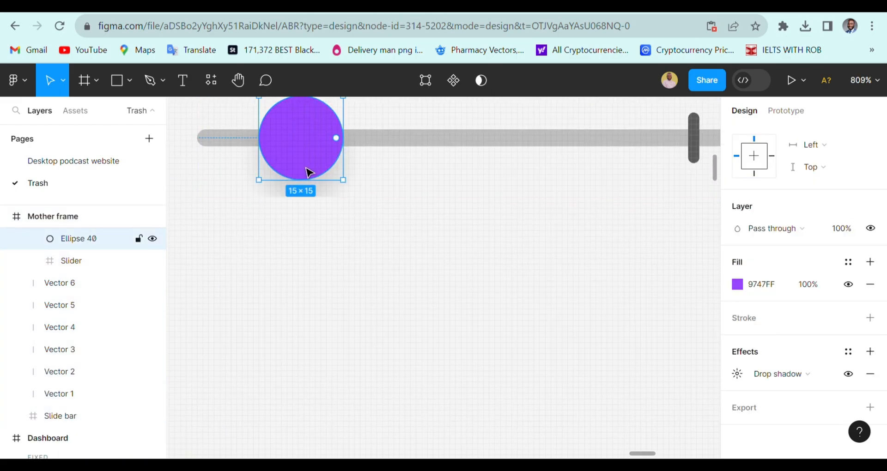
left_click(872, 376)
left_click(419, 264)
scroll(376, 262, "down", 6, "ctrl")
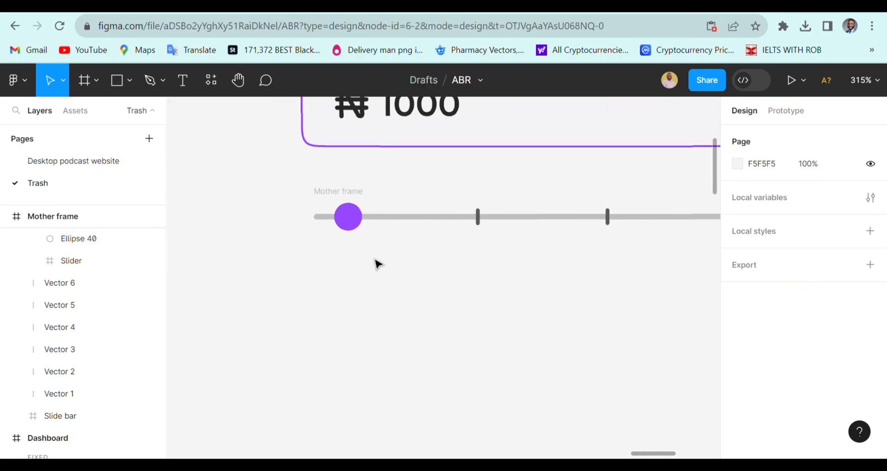
scroll(322, 271, "down", 3, "ctrl")
scroll(379, 266, "down", 2, "ctrl")
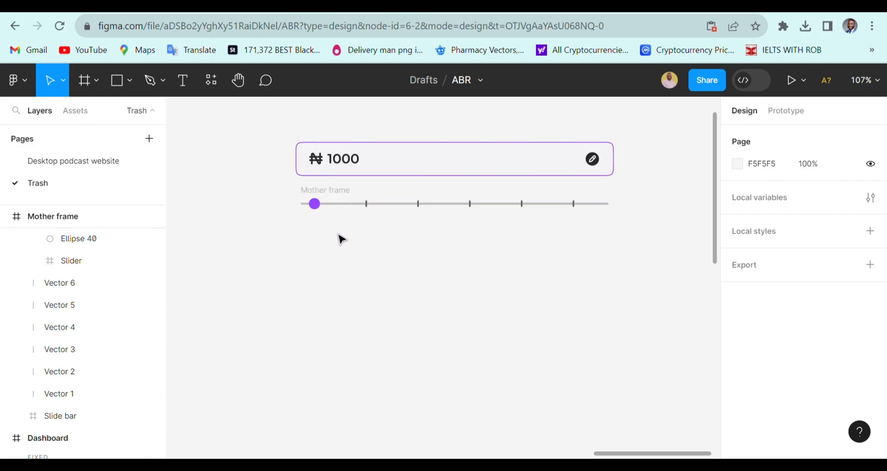
Step: Nudge the Mother frame about 2 px further down beneath the amount box
left_click(327, 193)
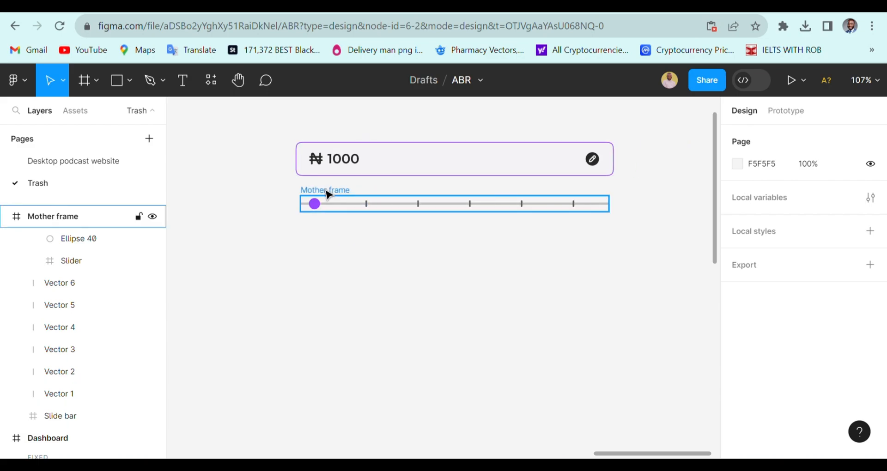
left_click_drag(330, 195, 331, 195)
left_click(315, 248)
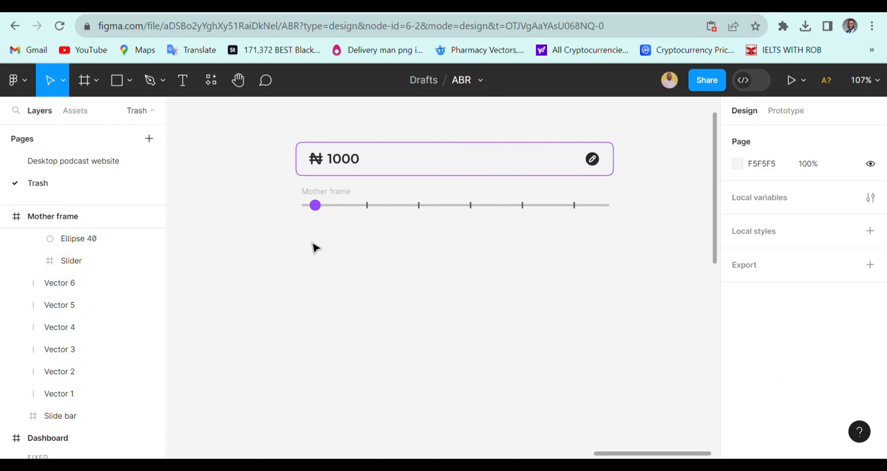
Step: Group the 1000 NAIRA amount box together with the Mother frame below it
scroll(411, 226, "down", 3)
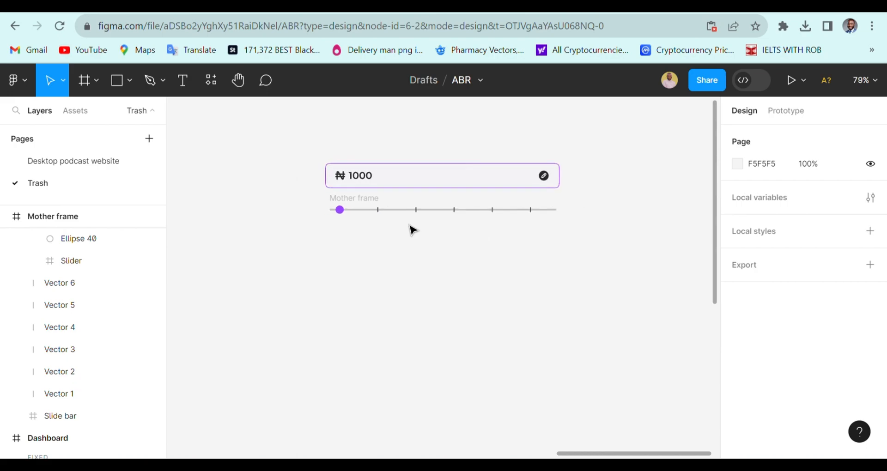
left_click_drag(295, 142, 575, 287)
key("ctrl+g")
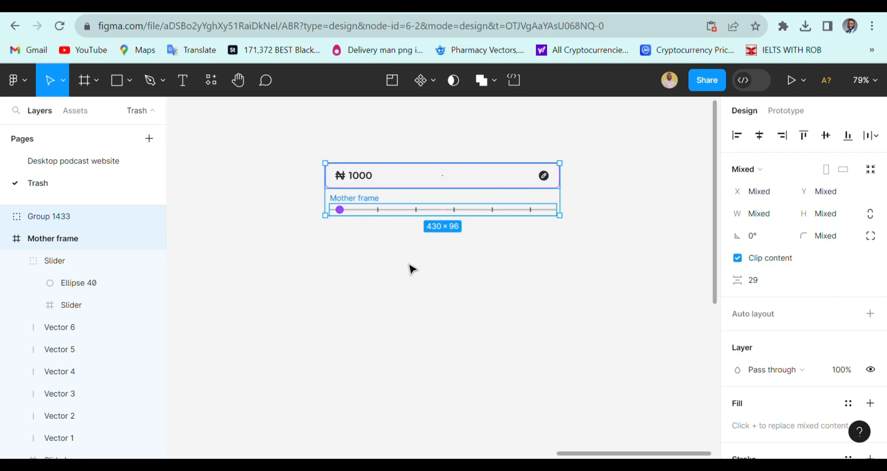
key("ctrl+g")
Step: Duplicate the amount-and-slider group and move the copy straight down to Y -78
scroll(377, 269, "down", 3, "ctrl")
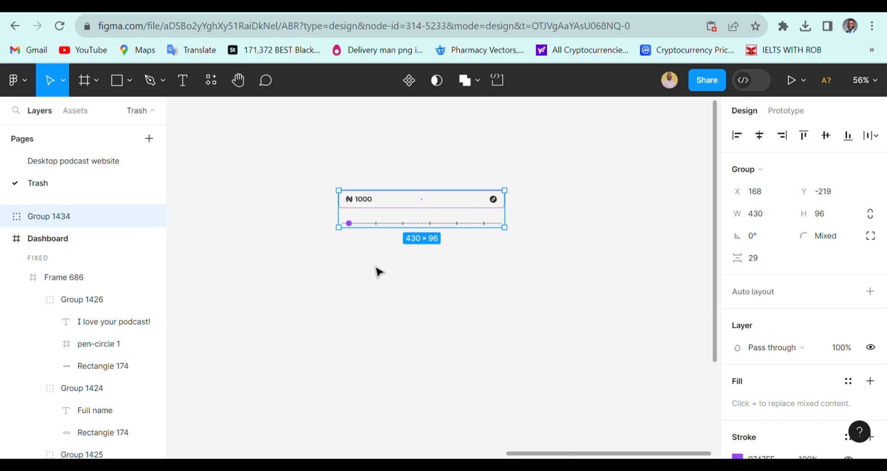
key("ctrl+d")
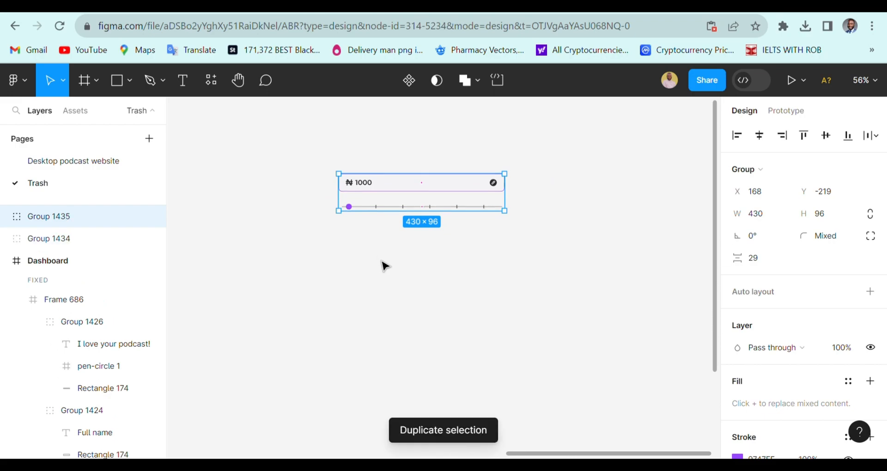
key("shift+Down")
key("shift+Down")
key("shift+Down")
key("shift+Down")
key("shift+Down")
key("shift+Down")
key("shift+Down")
key("shift+Down")
key("shift+Down")
key("shift+Down")
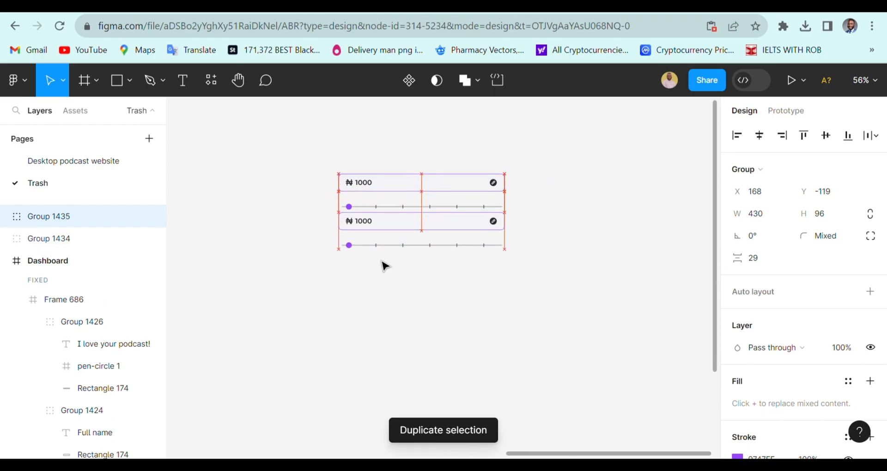
key("shift+Down")
key("shift+Down")
key("shift+Down")
key("shift+Down")
key("Down")
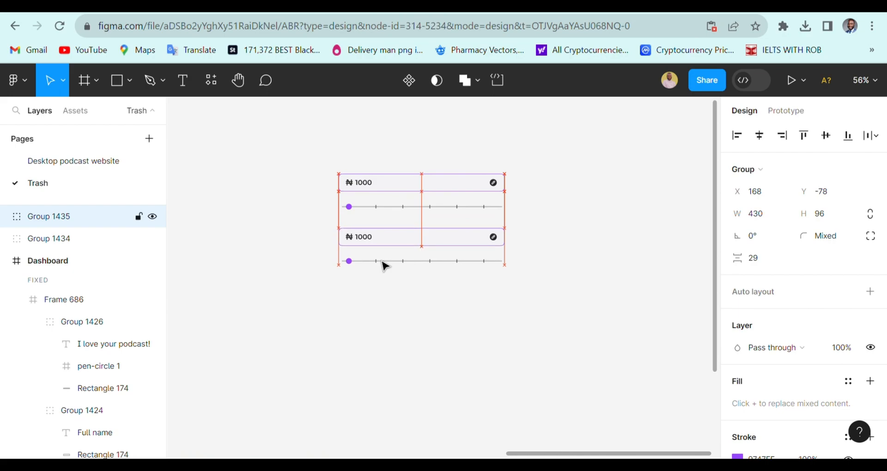
Step: Repeat the duplication at the same spacing until six amount-and-slider groups are stacked vertically
key("ctrl+d")
key("ctrl+d")
key("ctrl+d")
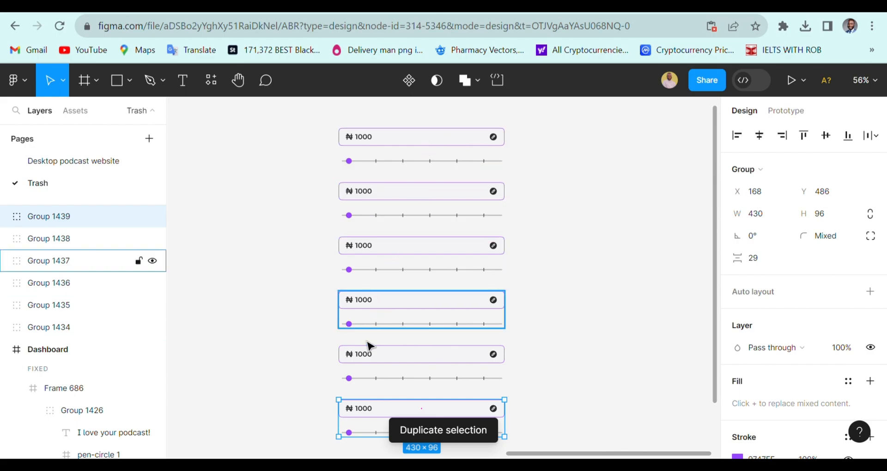
Step: Select all six stacked groups and combine them into one component set with six variants
scroll(372, 289, "down", 3)
left_click_drag(316, 142, 554, 429)
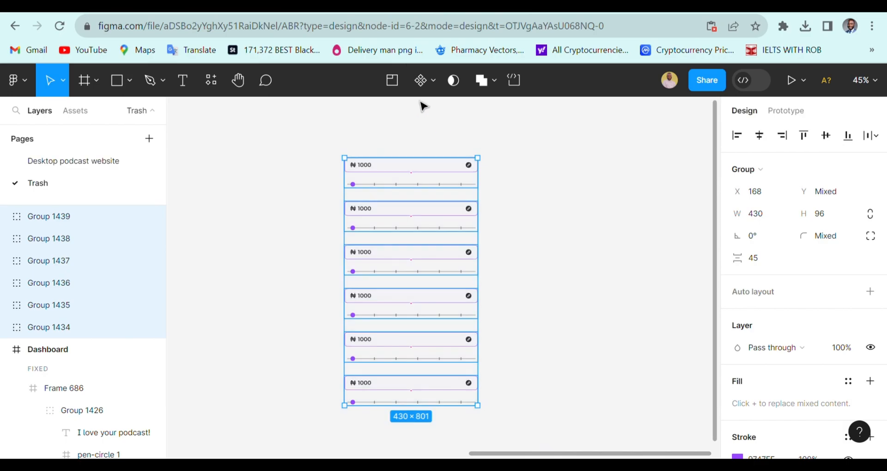
left_click(429, 79)
left_click(422, 149)
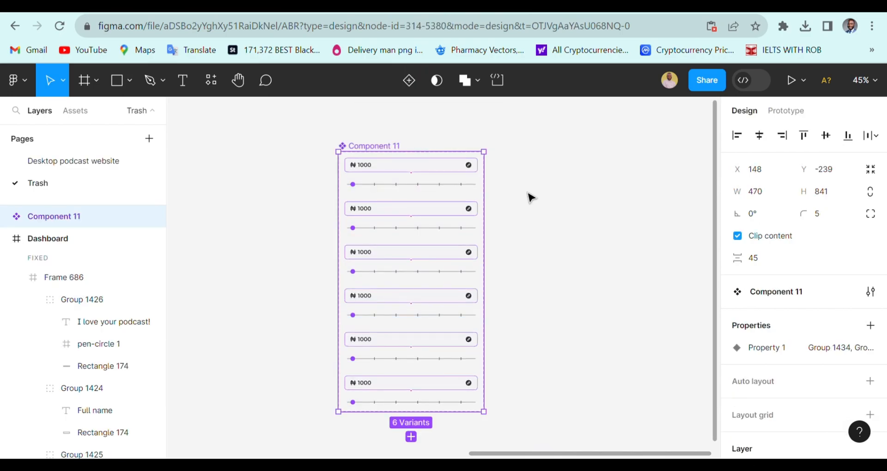
Step: Add a prototype connection from the Slider group in the first variant, Group 1434, to the second variant, Group 1435
scroll(443, 192, "up", 5)
scroll(519, 185, "down", 2)
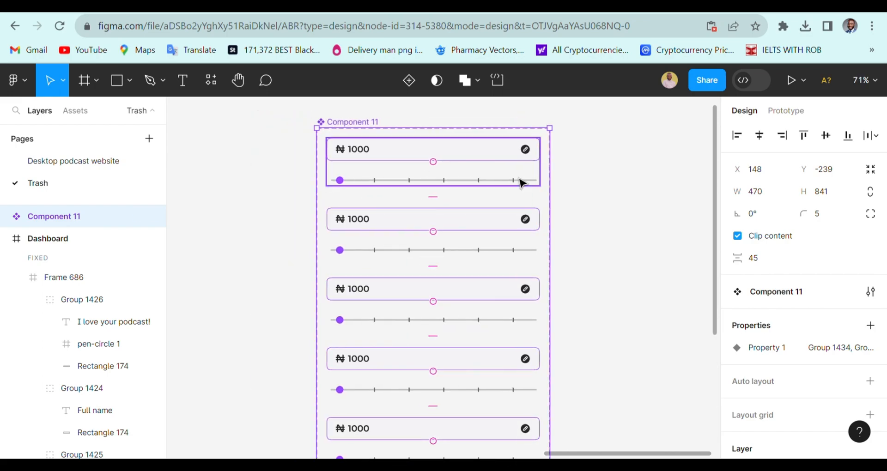
scroll(363, 182, "up", 8)
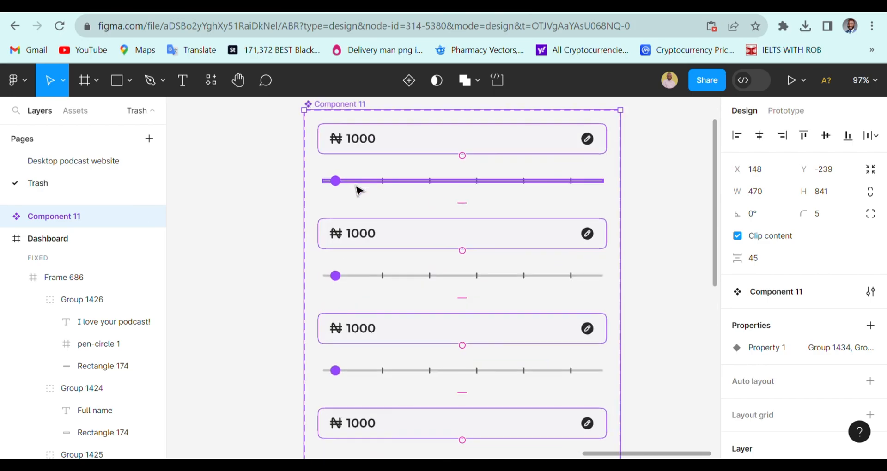
scroll(357, 194, "down", 3)
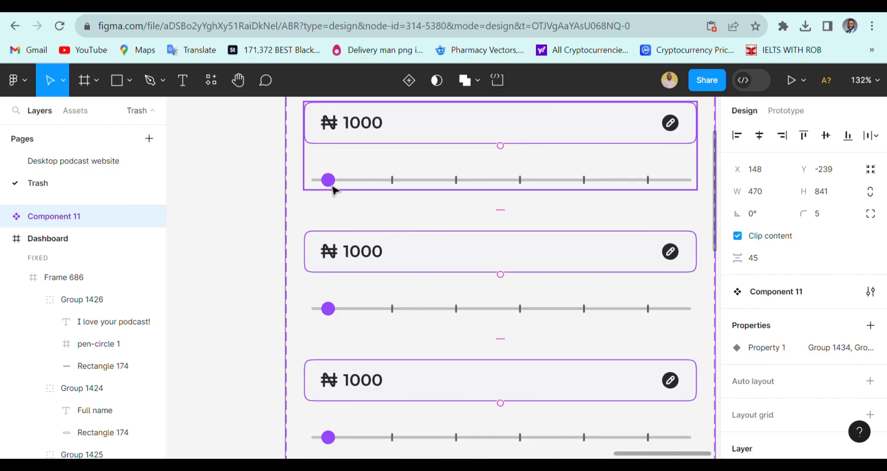
left_click(334, 189, "ctrl")
double_click(334, 188)
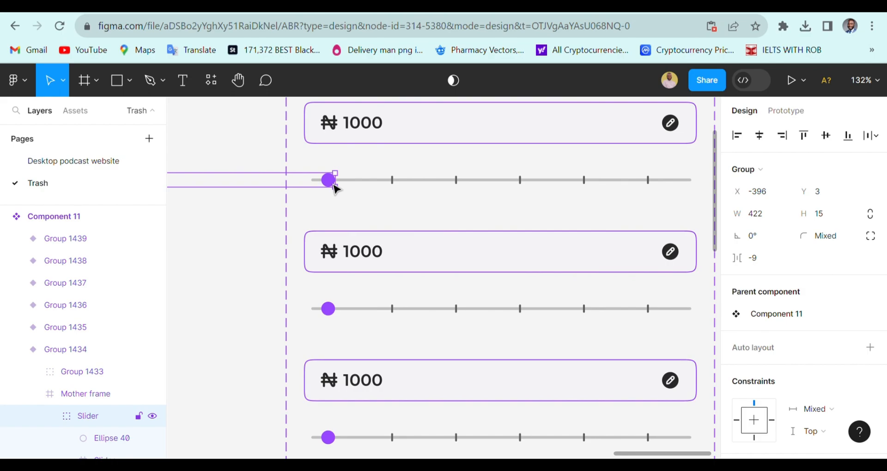
left_click(788, 112)
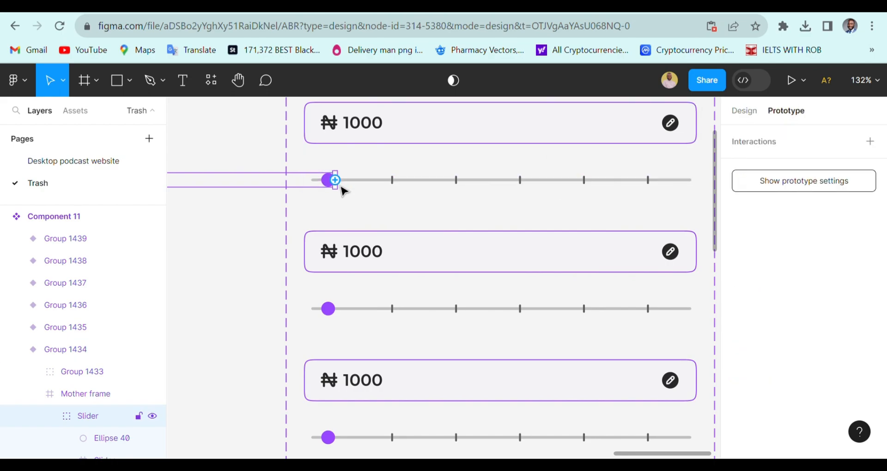
left_click_drag(341, 187, 517, 250)
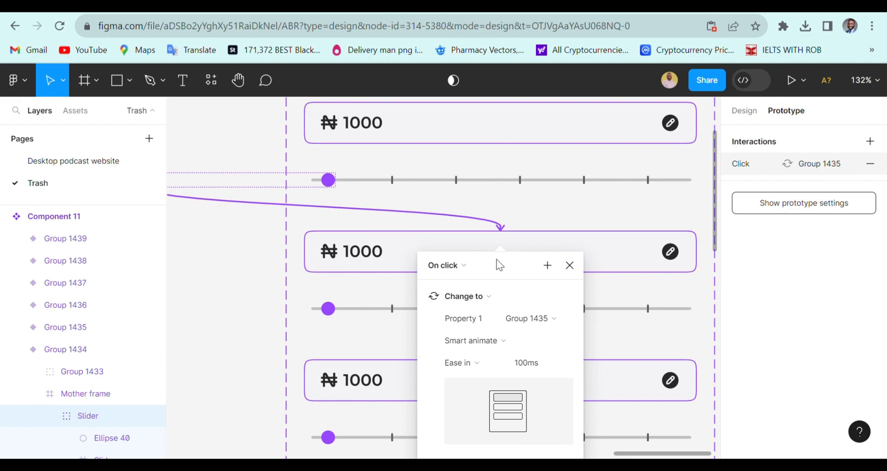
Step: Set the new interaction's trigger to On drag, with Change to Group 1435 and Smart animate, and close its settings
left_click(459, 264)
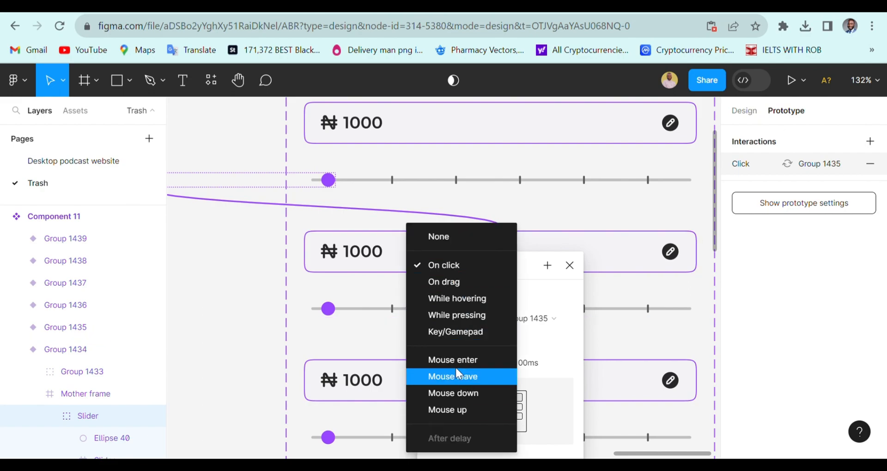
left_click(461, 282)
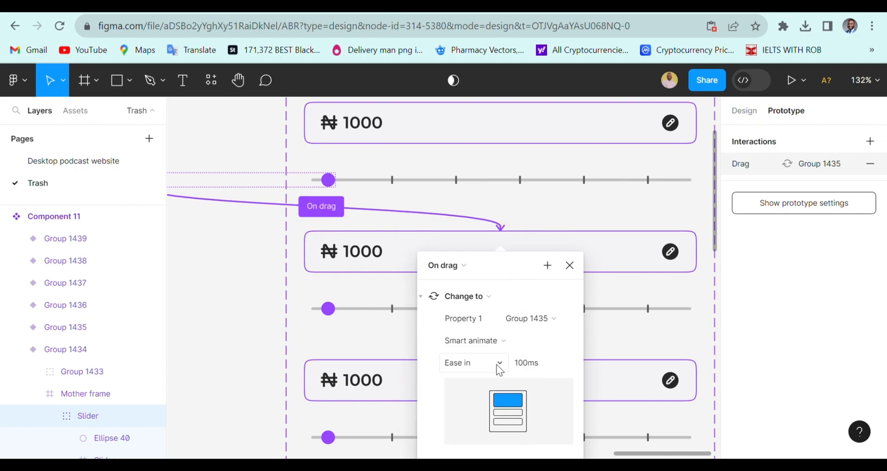
left_click(503, 344)
left_click(504, 341)
left_click(462, 364)
left_click(491, 246)
left_click_drag(521, 262, 527, 283)
left_click(574, 286)
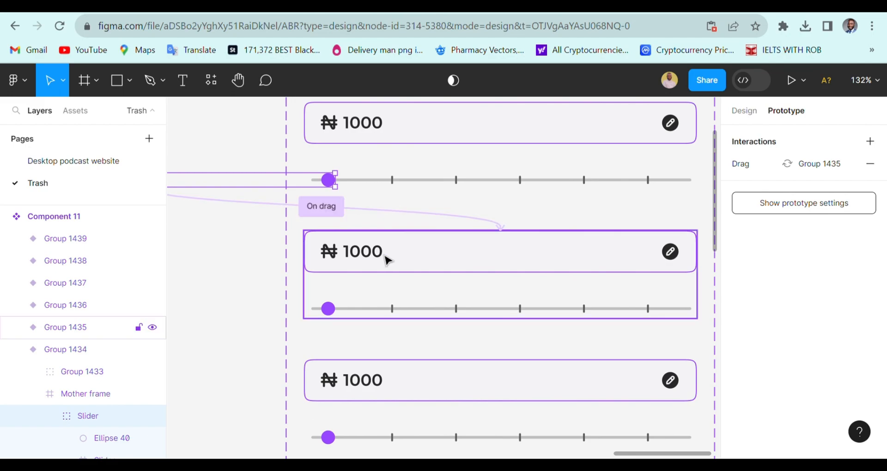
Step: Move the Slider group in the second variant, Group 1435, horizontally until its purple knob sits on the bar's second tick mark
left_click(339, 320)
left_click(339, 320)
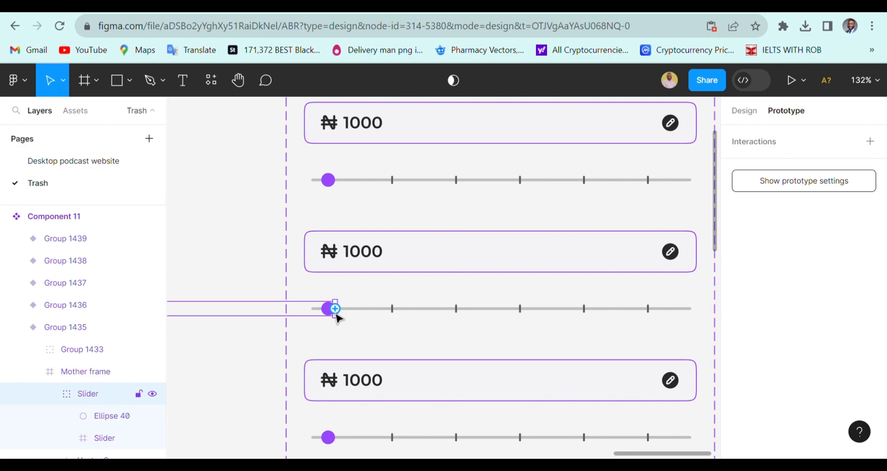
key("shift+Right")
key("shift+Right")
key("shift+Right")
key("shift+Right")
key("shift+Right")
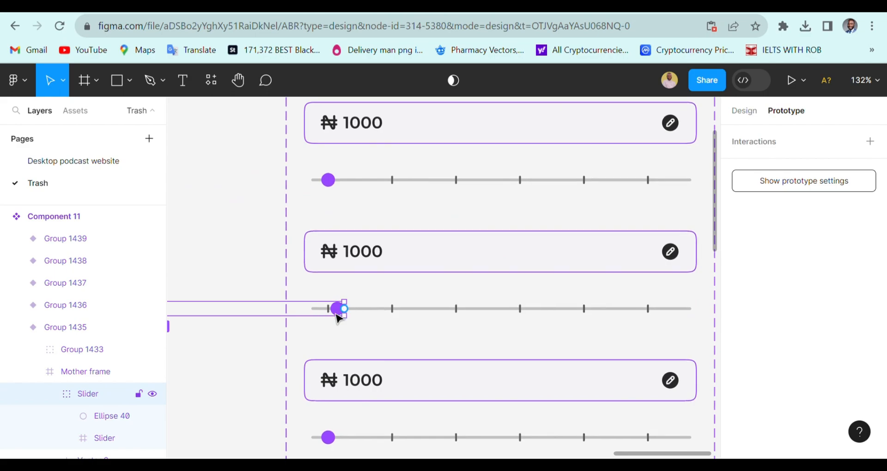
key("Right")
key("Right")
key("Right")
key("Right")
key("Right")
key("Right")
key("Right")
key("Right")
key("Right")
key("Right")
key("Right")
key("Right")
key("Right")
key("Right")
key("Right")
key("Right")
key("Right")
key("Right")
key("Right")
key("Right")
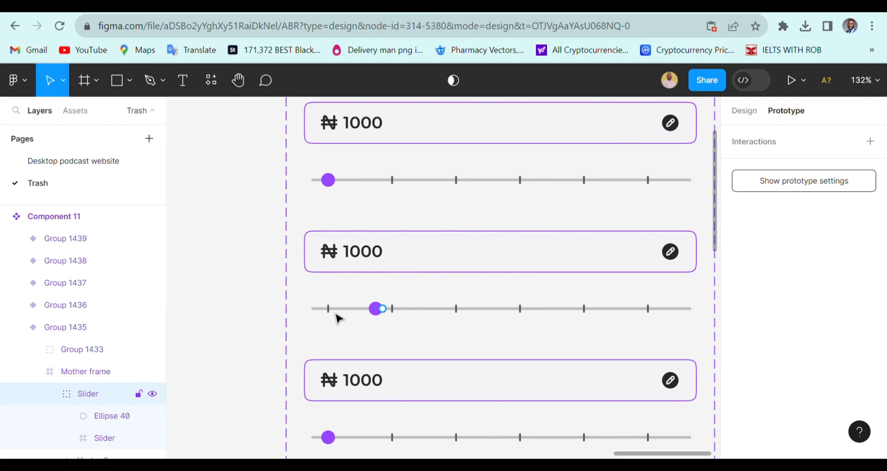
key("Right")
key("Right")
key("Right")
key("Right")
key("Right")
scroll(423, 346, "up", 5)
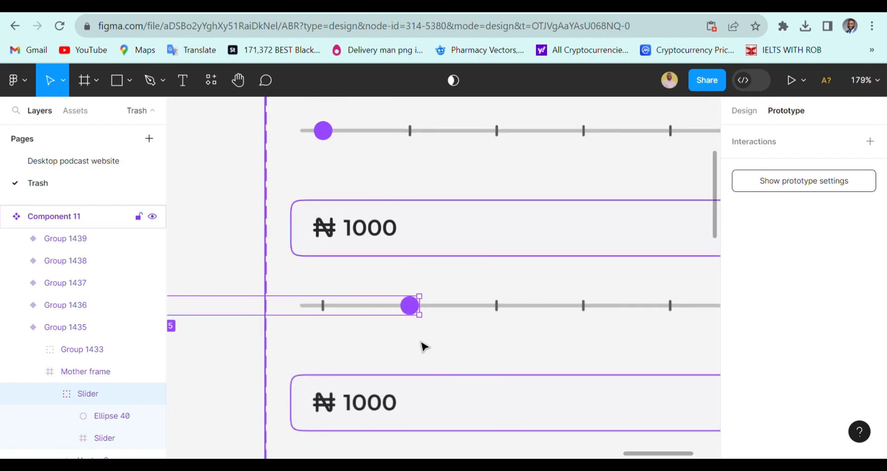
Step: Shift the number strip, Group 1431, inside the second variant's NAIRA frame horizontally until the amount shows 3000
scroll(444, 340, "down", 3)
scroll(437, 334, "down", 3)
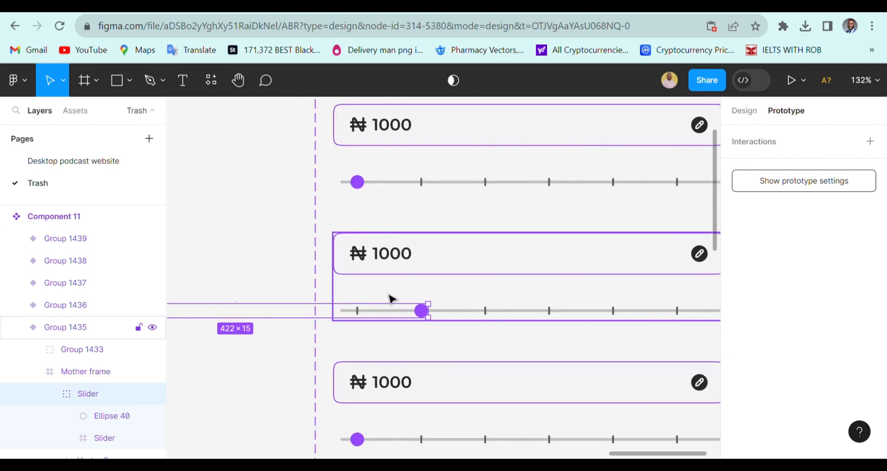
scroll(392, 303, "down", 2)
scroll(402, 279, "up", 5)
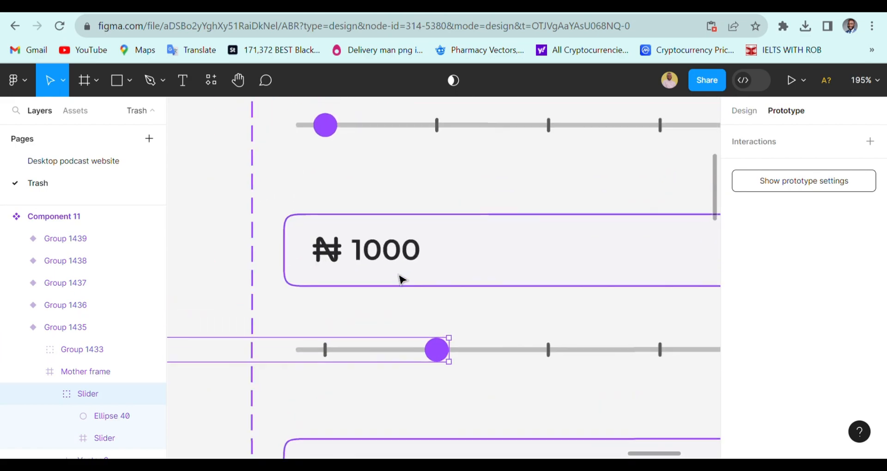
left_click(402, 259)
double_click(402, 257)
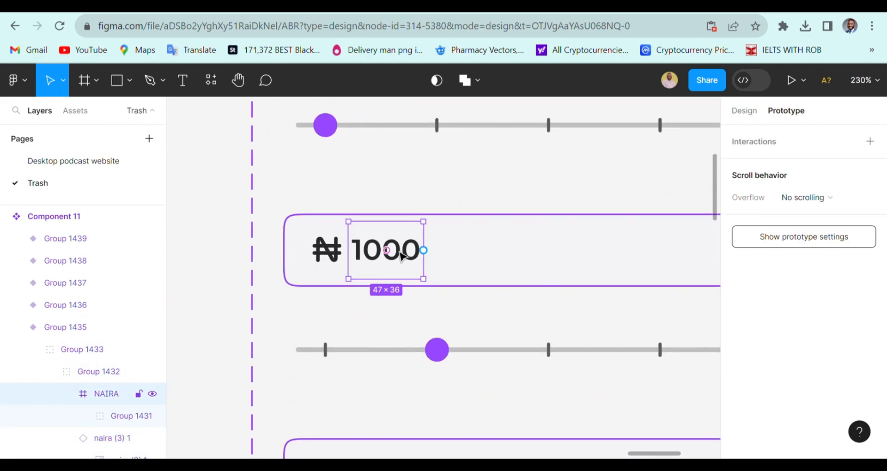
left_click(119, 421)
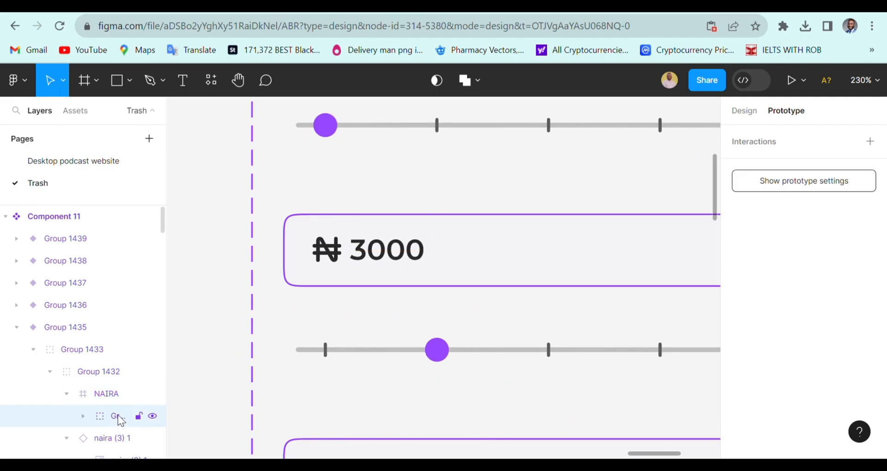
Step: Nudge the second variant's number strip slightly left so that 3000 sits fully within the NAIRA frame, and clear the selection
scroll(394, 257, "up", 3)
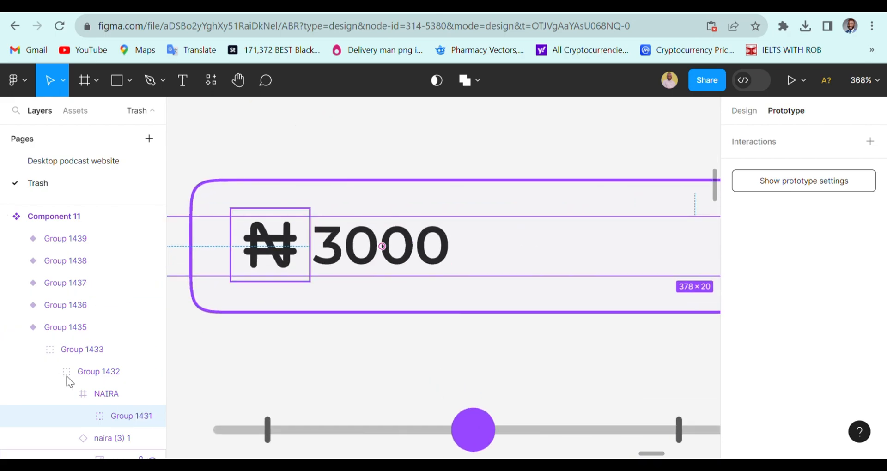
left_click(92, 393)
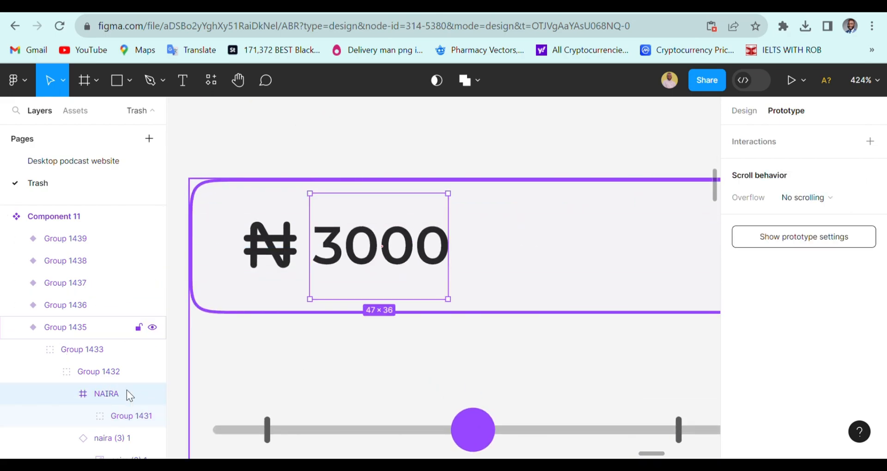
left_click(102, 415)
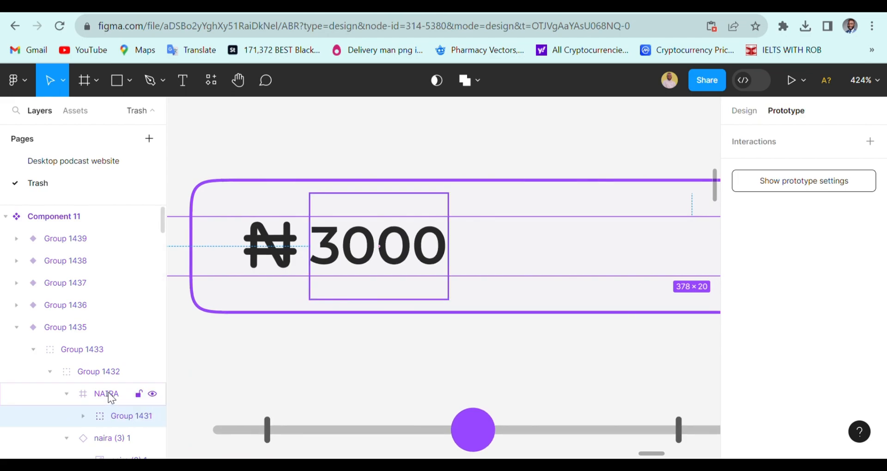
left_click(111, 396)
scroll(434, 252, "down", 10)
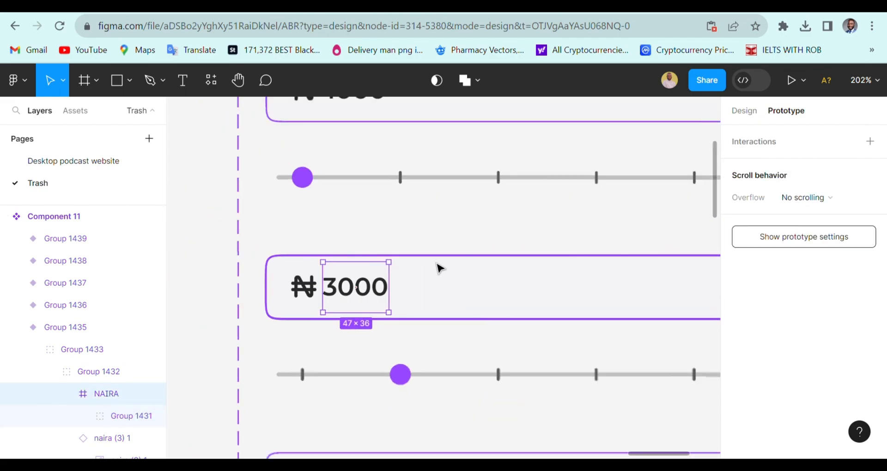
left_click(474, 209)
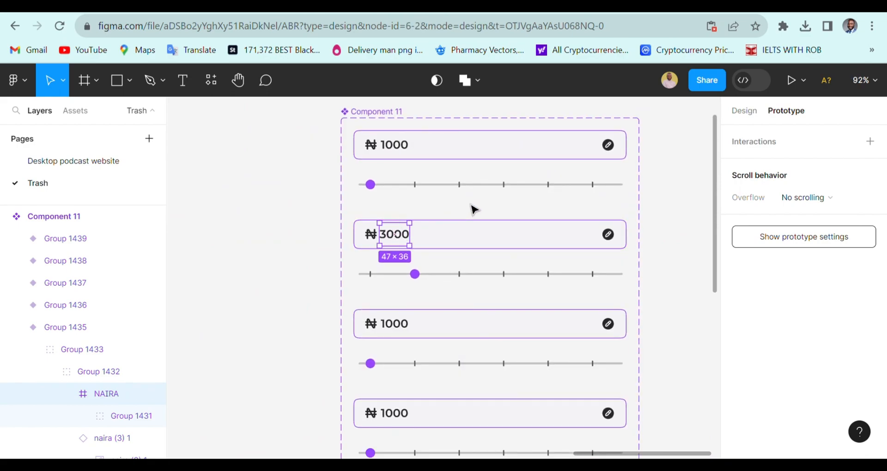
scroll(451, 215, "down", 1)
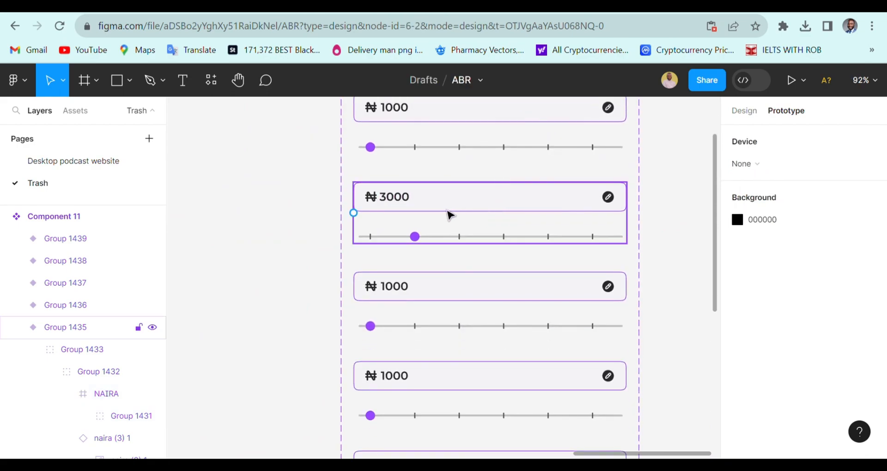
Step: Add a prototype connection from the Slider group in the second variant, Group 1435, to the third variant, Group 1436
left_click(448, 215)
scroll(442, 222, "up", 5)
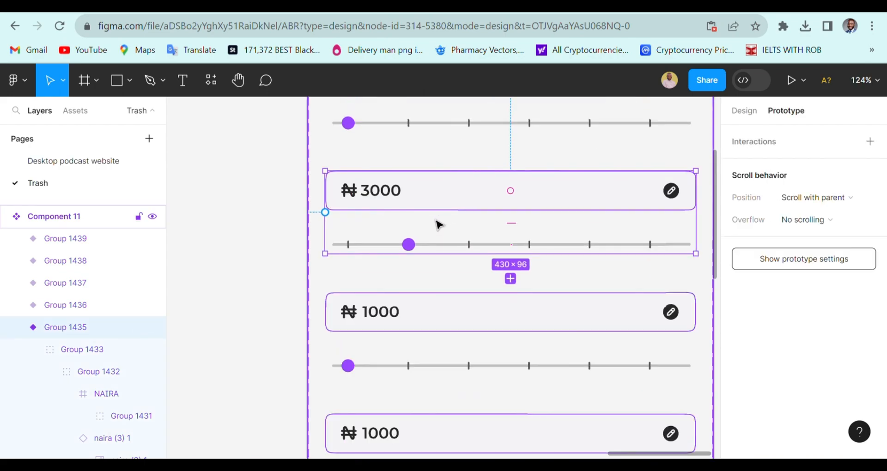
double_click(400, 269)
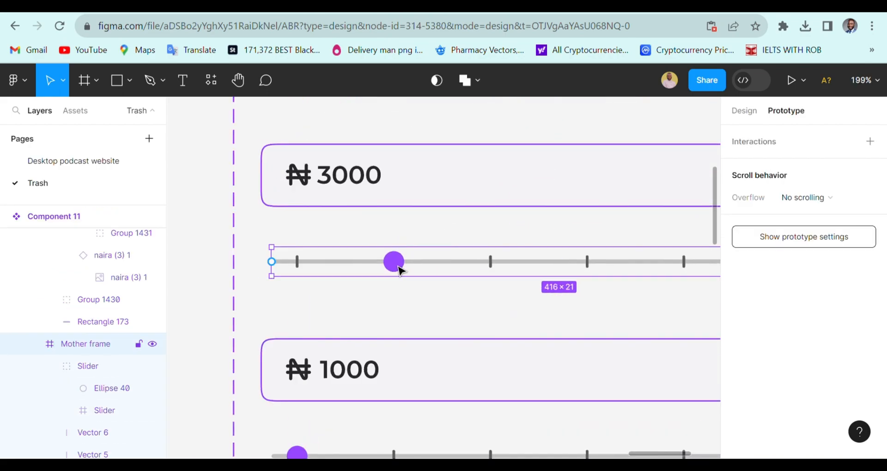
double_click(398, 268)
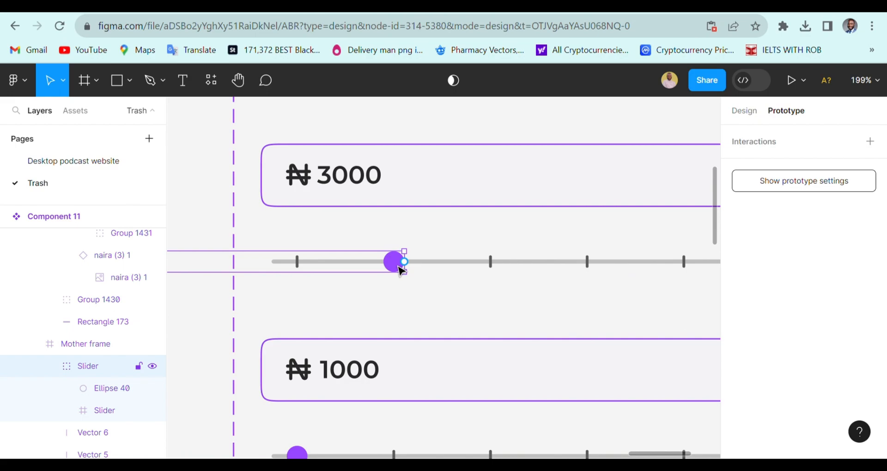
scroll(402, 270, "down", 4)
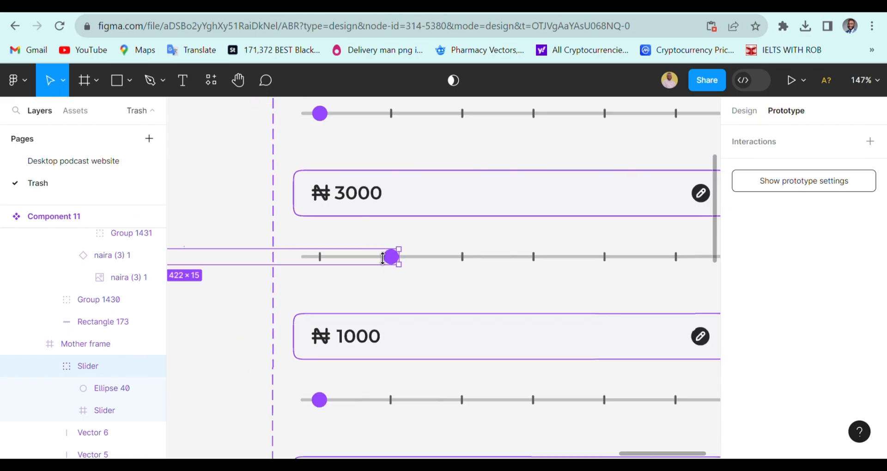
left_click_drag(394, 257, 468, 320)
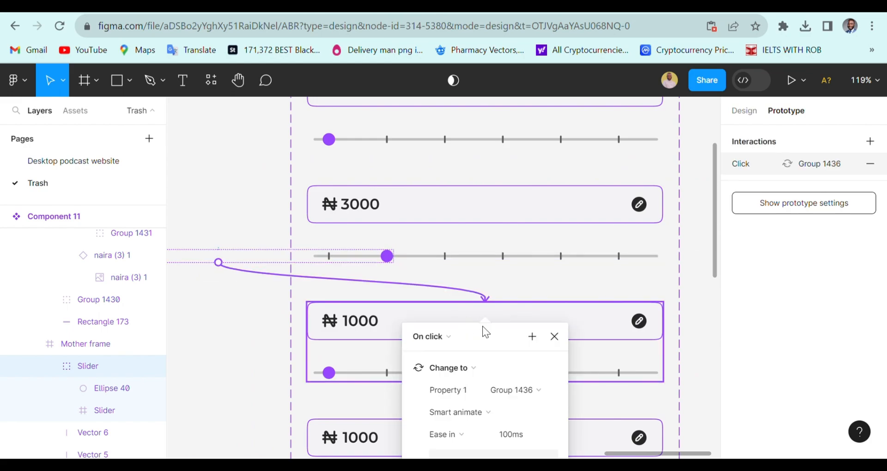
Step: Set the trigger of the interaction to Group 1436 to On drag, keeping Change to and Smart animate, and close its settings
scroll(484, 365, "down", 1)
scroll(483, 359, "down", 2)
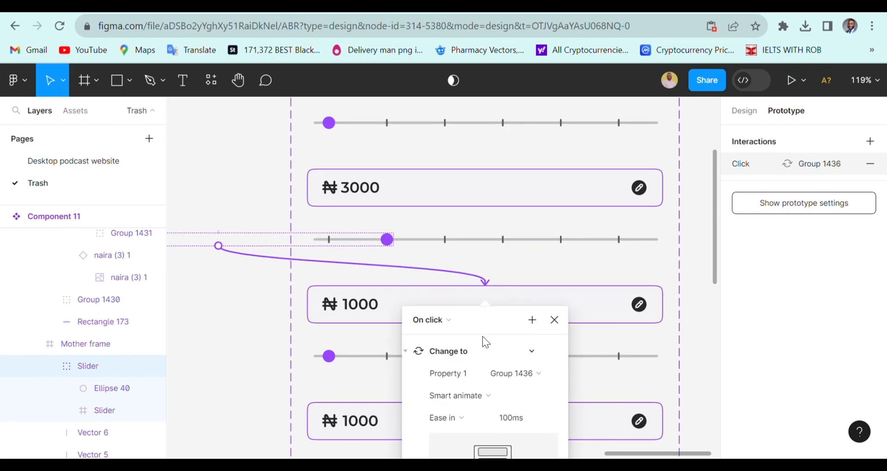
scroll(483, 323, "down", 3)
scroll(485, 302, "down", 2)
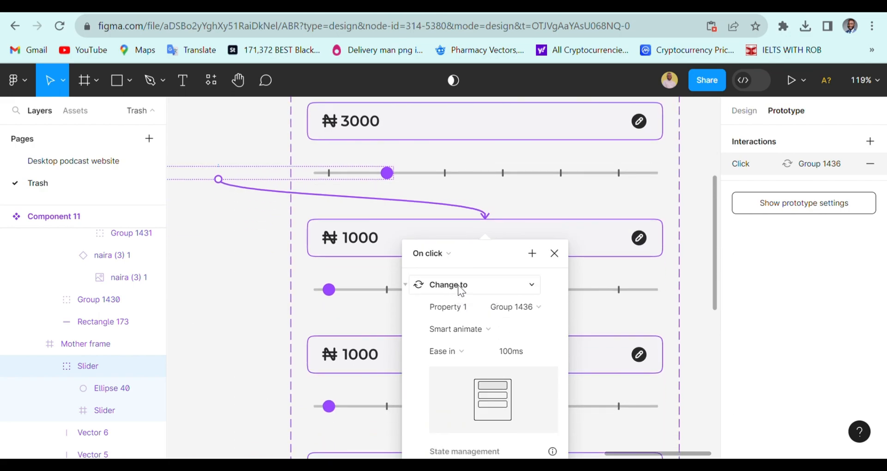
left_click(442, 254)
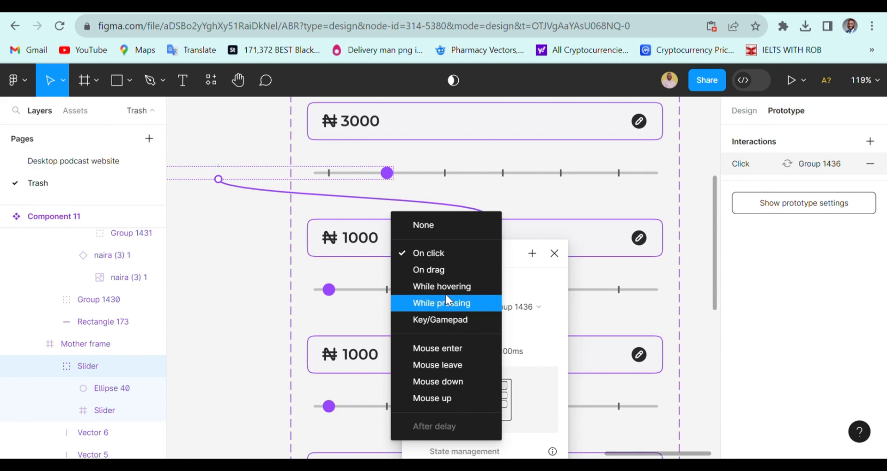
left_click(443, 272)
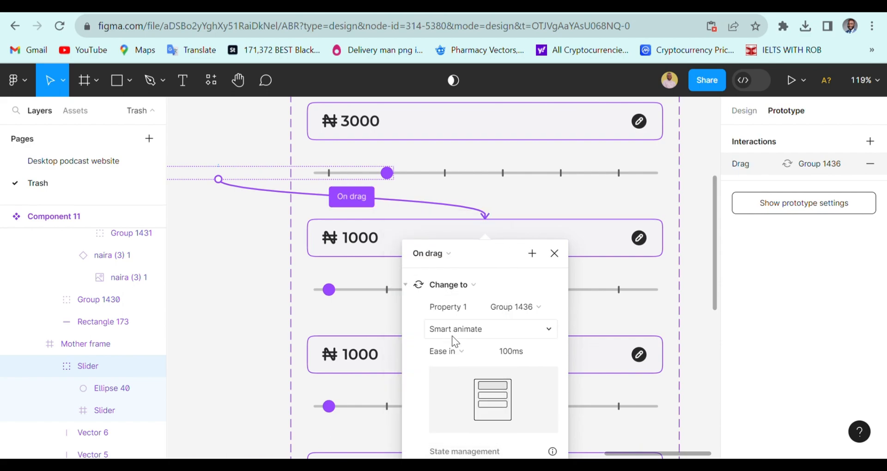
left_click(554, 254)
scroll(407, 264, "down", 1)
scroll(420, 252, "up", 3)
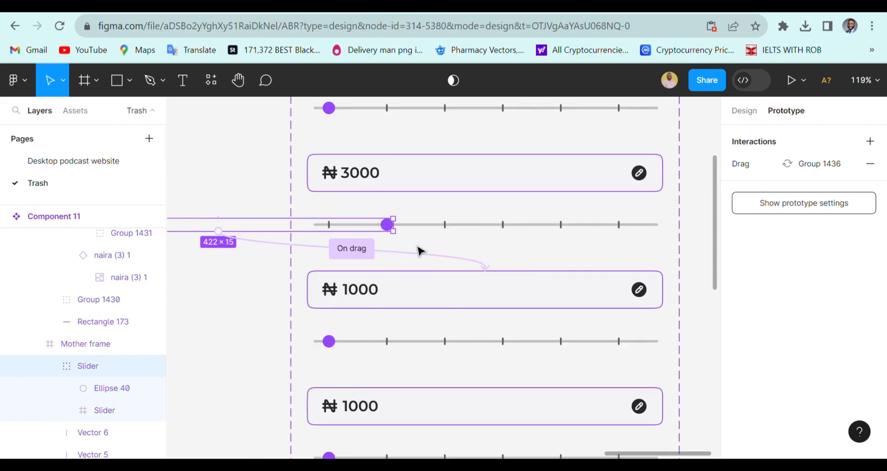
Step: Move the Slider group in the third variant, Group 1436, horizontally until its purple knob sits on the bar's third tick mark
scroll(420, 252, "down", 1)
scroll(418, 254, "up", 2)
scroll(418, 258, "down", 1)
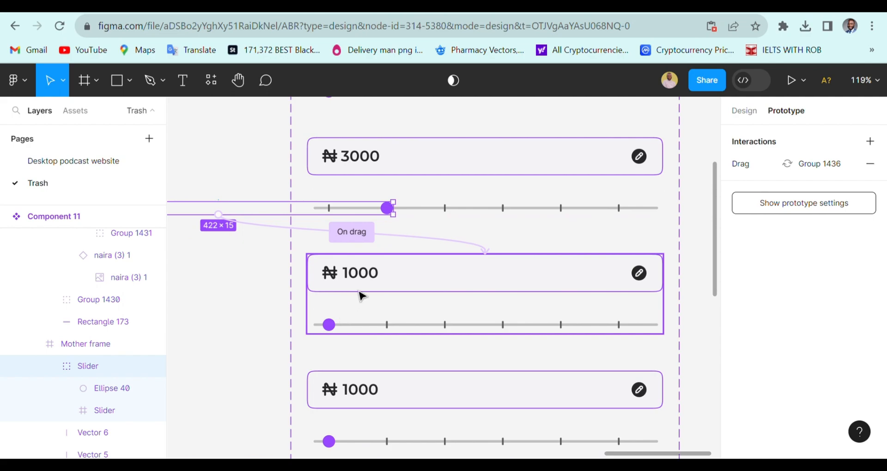
left_click(331, 332)
double_click(332, 335)
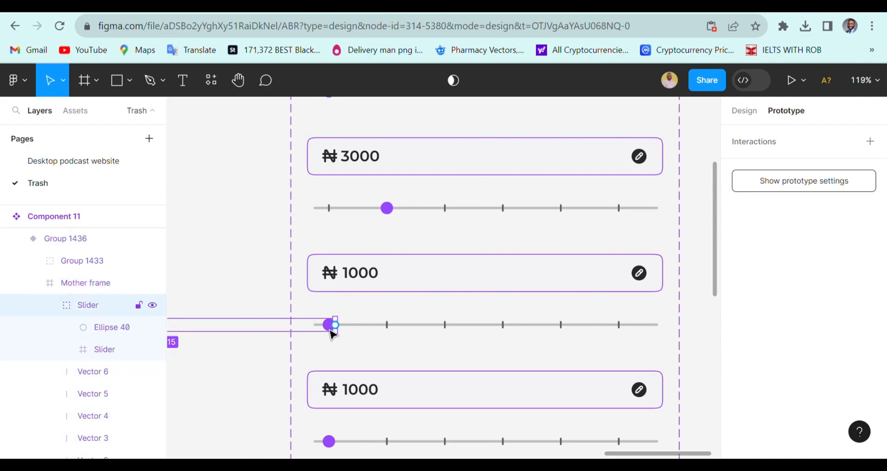
key("shift+Right")
key("shift+Right")
key("shift+Right")
key("shift+Right")
key("shift+Right")
key("shift+Right")
key("shift+Right")
key("shift+Right")
key("shift+Right")
key("shift+Right")
key("shift+Right")
key("shift+Right")
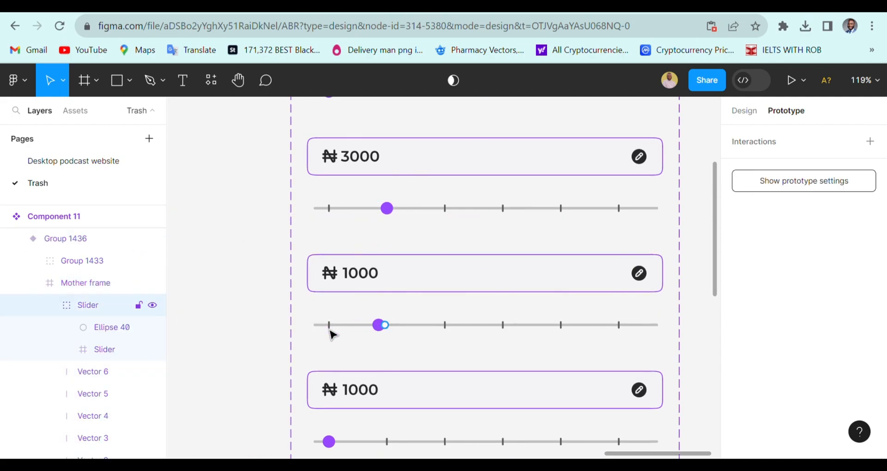
key("shift+Right")
key("shift+Right")
key("shift+Right")
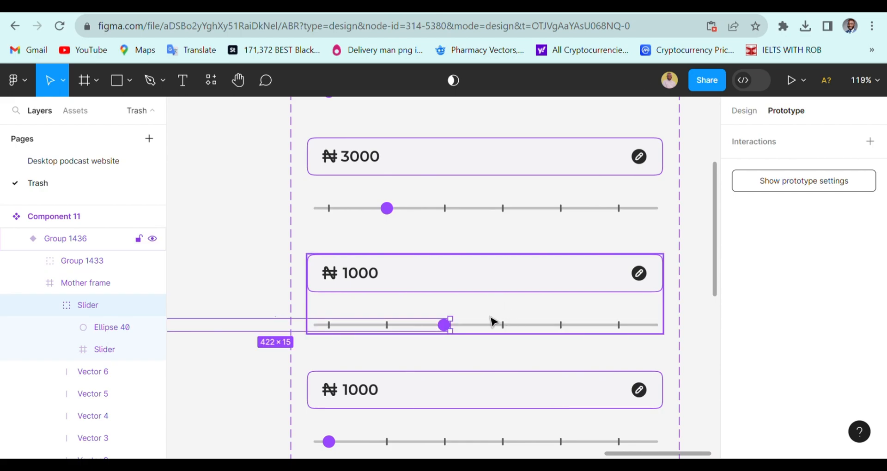
key("Right")
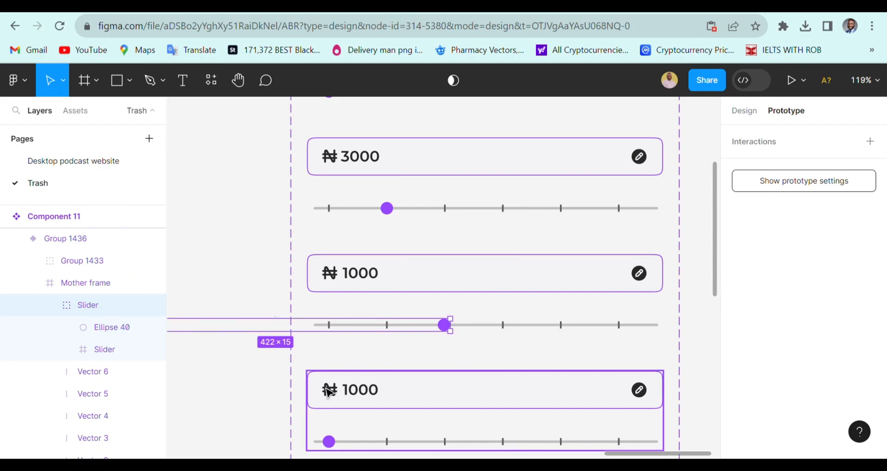
Step: Shift the number strip, Group 1431, inside the third variant's NAIRA frame left until the amount shows 5000
left_click(370, 279)
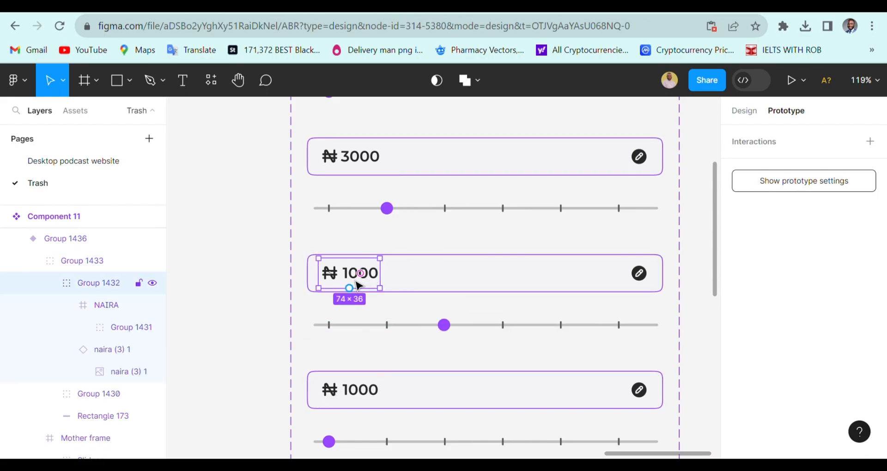
double_click(361, 280)
left_click(130, 327)
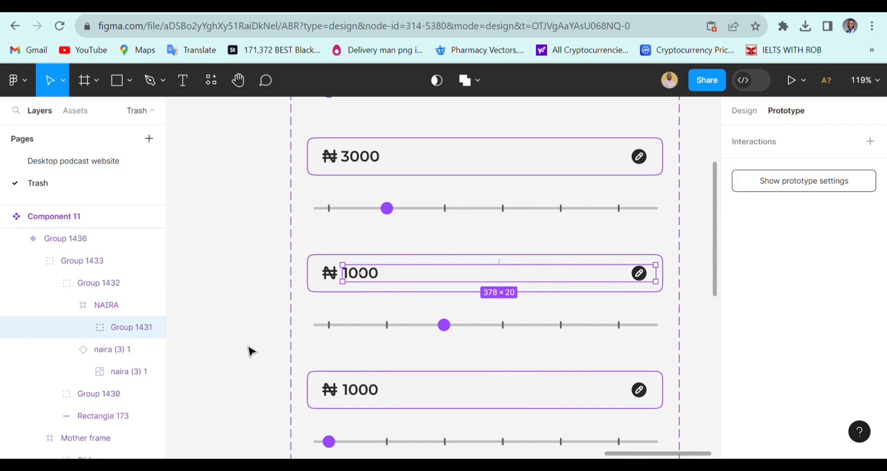
scroll(268, 347, "up", 3)
scroll(359, 331, "down", 4)
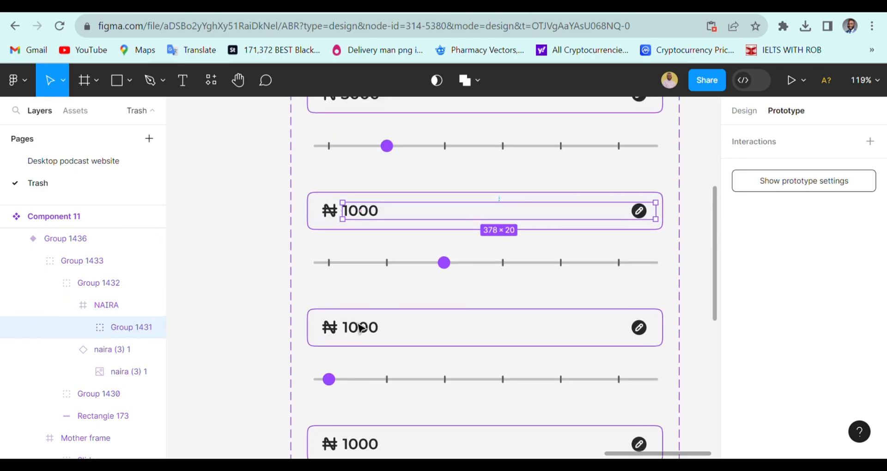
scroll(361, 328, "up", 2)
key("shift+Left")
key("shift+Left")
key("shift+Left")
key("shift+Left")
key("shift+Left")
key("shift+Left")
key("shift+Left")
key("shift+Left")
key("shift+Left")
key("shift+Left")
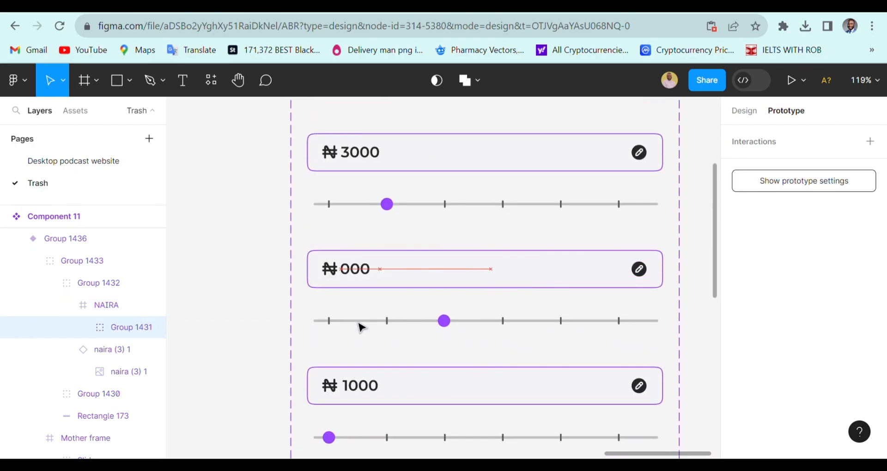
key("shift+Left")
key("shift+Left")
key("shift+Left")
key("shift+Left")
key("shift+Left")
key("shift+Left")
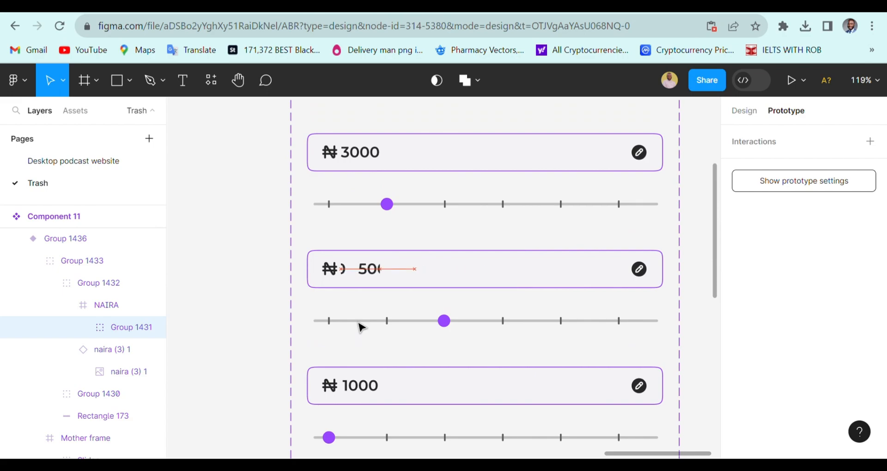
key("Left")
key("Left")
key("Left")
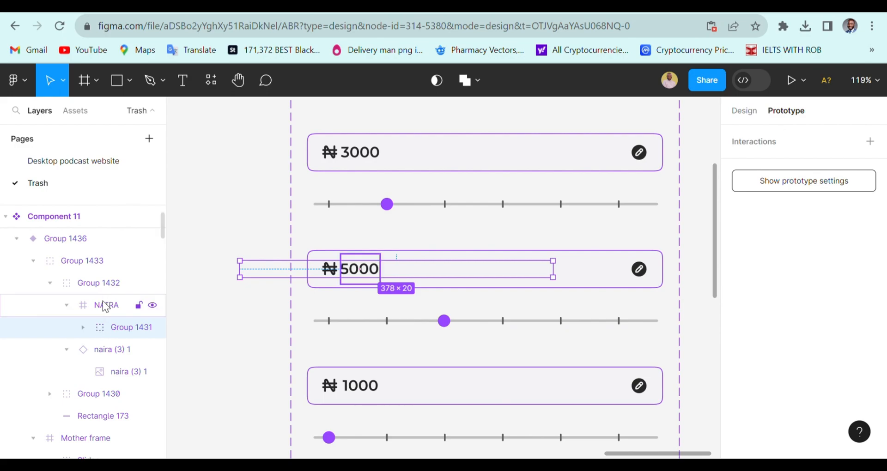
Step: Add a prototype connection from the Slider group in the third variant, Group 1436, to the fourth variant, Group 1437
left_click(354, 309)
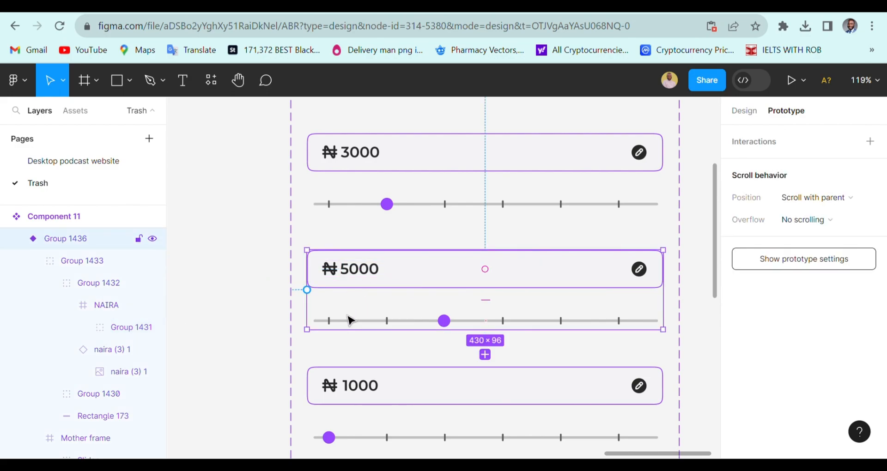
scroll(370, 323, "down", 2, "ctrl")
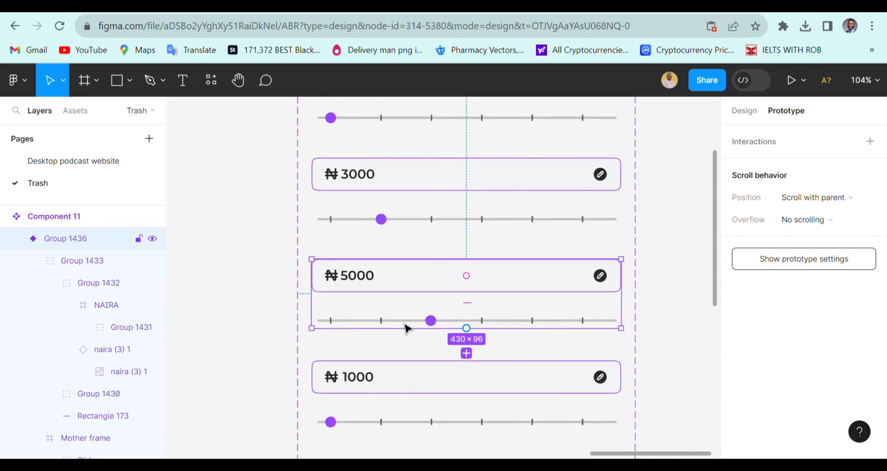
left_click(406, 327)
scroll(413, 320, "down", 1)
left_click(414, 287)
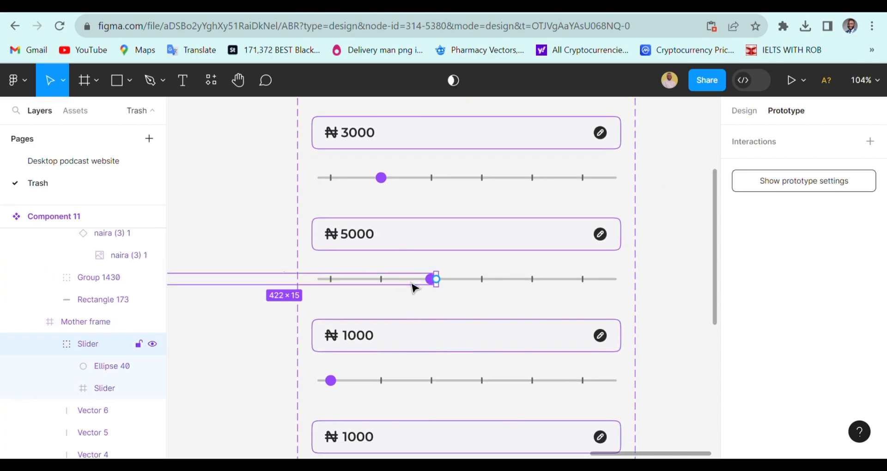
left_click_drag(437, 279, 509, 323)
Step: Set the trigger of the interaction to Group 1437 to On drag and close its settings
left_click(437, 242)
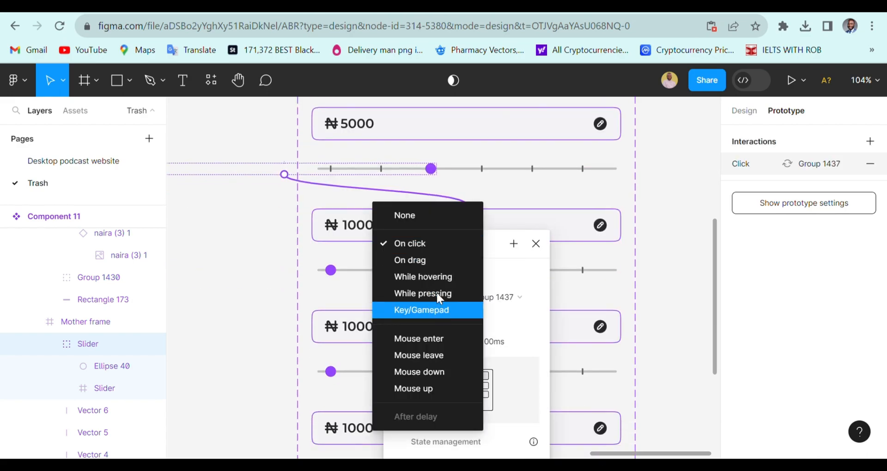
left_click(434, 260)
left_click(536, 244)
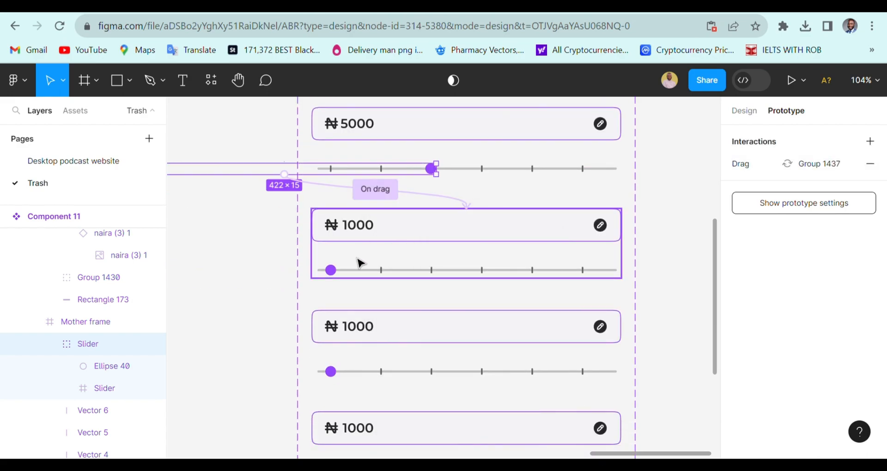
Step: Move the Slider group in the fourth variant, Group 1437, horizontally until its purple knob sits on the bar's fourth tick mark
left_click(337, 278)
left_click(338, 280)
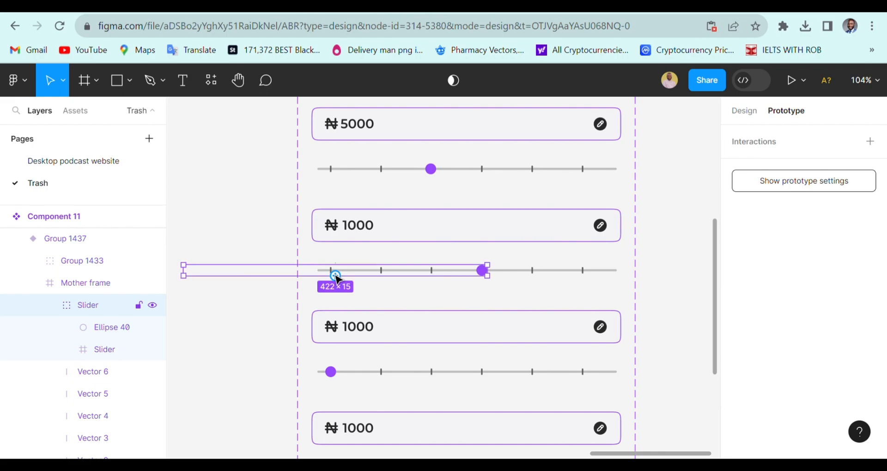
Step: Shift the number strip, Group 1431, inside the fourth variant's NAIRA frame left until the amount shows 7000
double_click(370, 232)
double_click(373, 234)
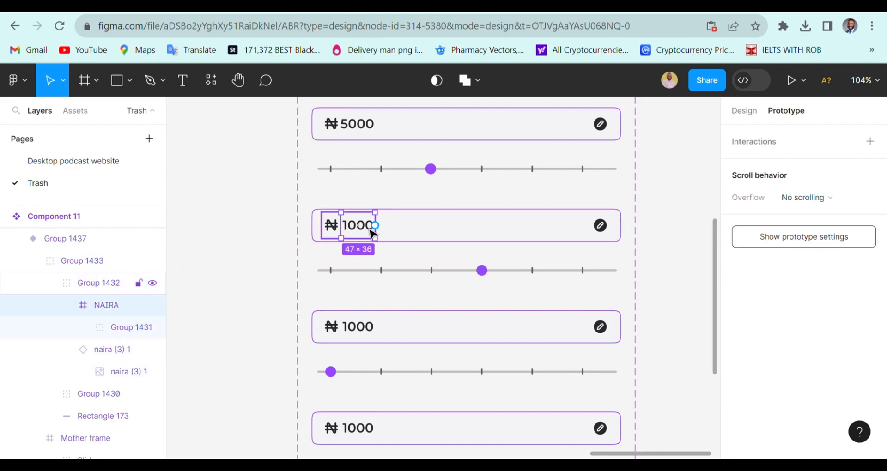
left_click(128, 325)
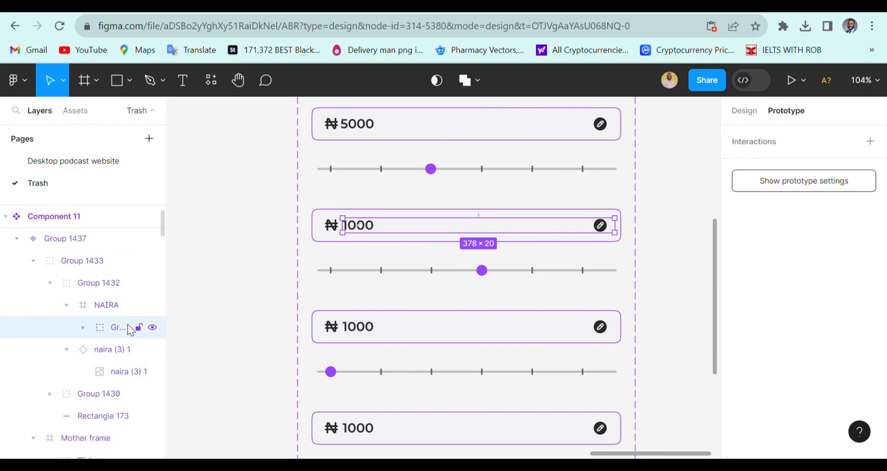
key("shift+Left")
key("shift+Left")
key("shift+Left")
key("shift+Left")
key("shift+Left")
key("shift+Left")
key("shift+Left")
key("shift+Left")
key("shift+Left")
key("shift+Left")
key("shift+Left")
key("shift+Left")
key("shift+Left")
key("shift+Left")
key("shift+Left")
key("shift+Left")
key("shift+Left")
key("shift+Left")
key("shift+Left")
key("shift+Left")
key("shift+Left")
key("shift+Left")
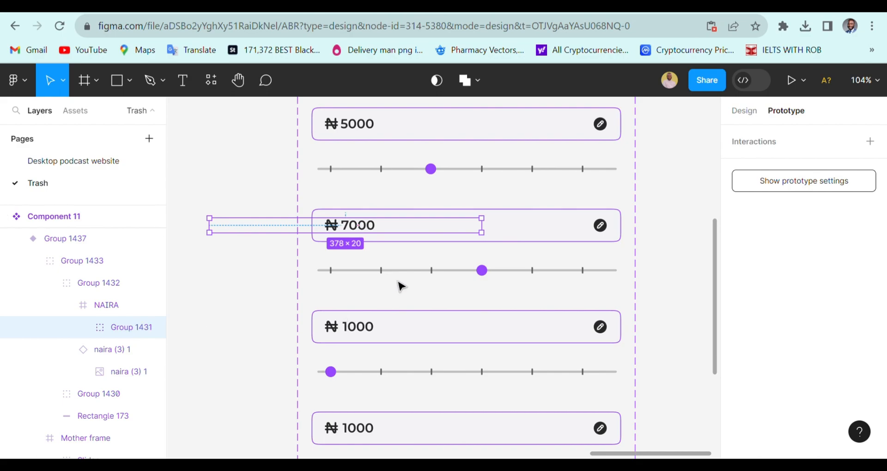
Step: Add a prototype connection from the Slider group in the fourth variant, Group 1437, to the fifth variant, Group 1438
left_click(428, 280)
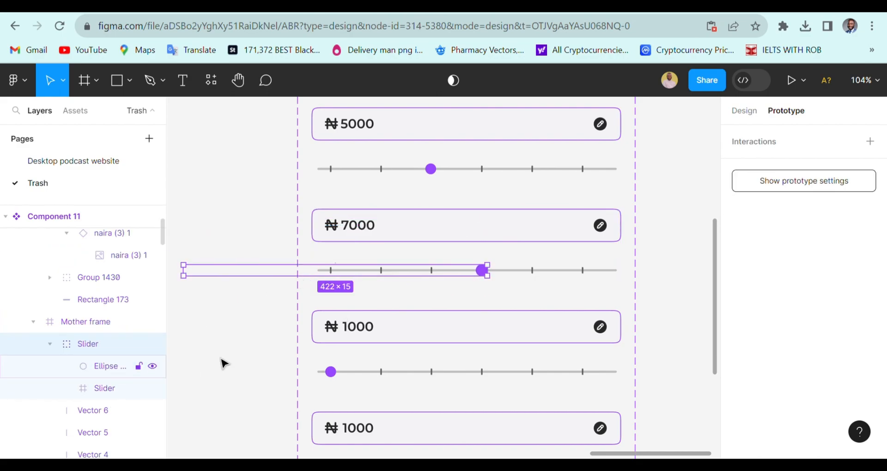
left_click(399, 302)
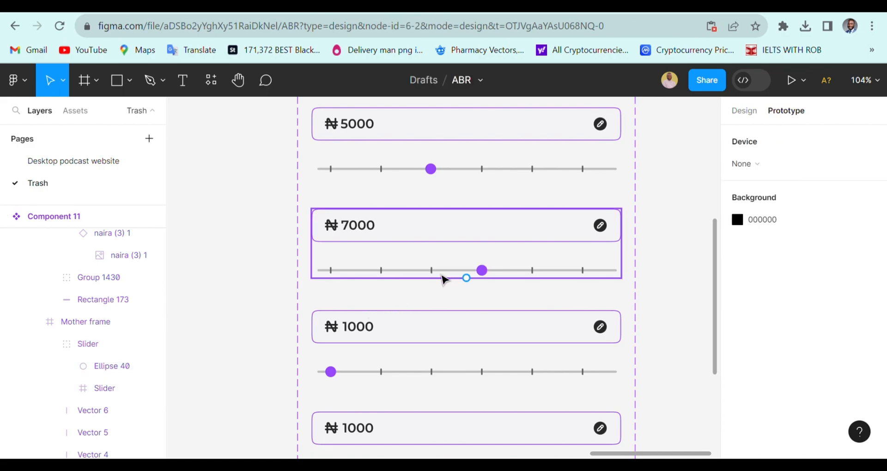
double_click(441, 275)
left_click(444, 279)
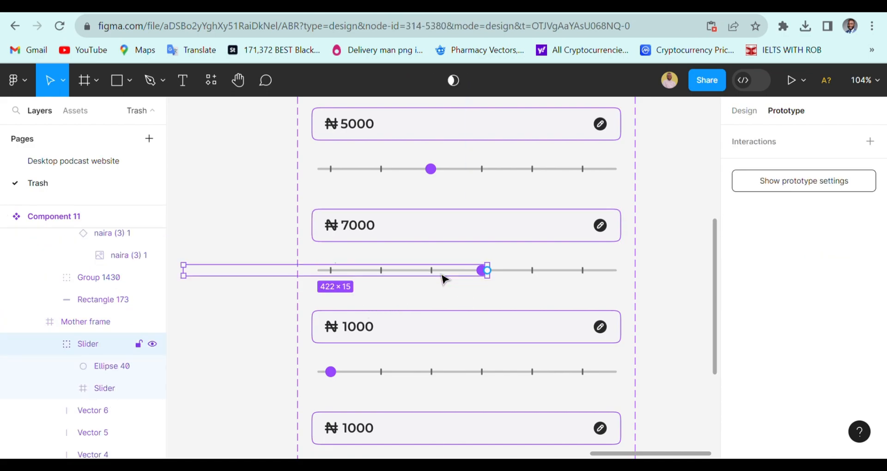
left_click_drag(493, 277, 527, 338)
Step: Set the trigger of the interaction to Group 1438 to On drag and close its settings
scroll(461, 332, "down", 1)
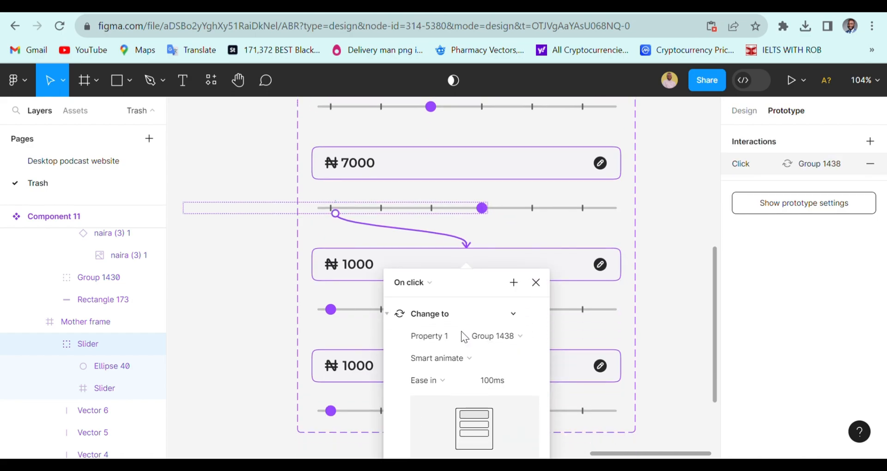
left_click(425, 274)
left_click(426, 283)
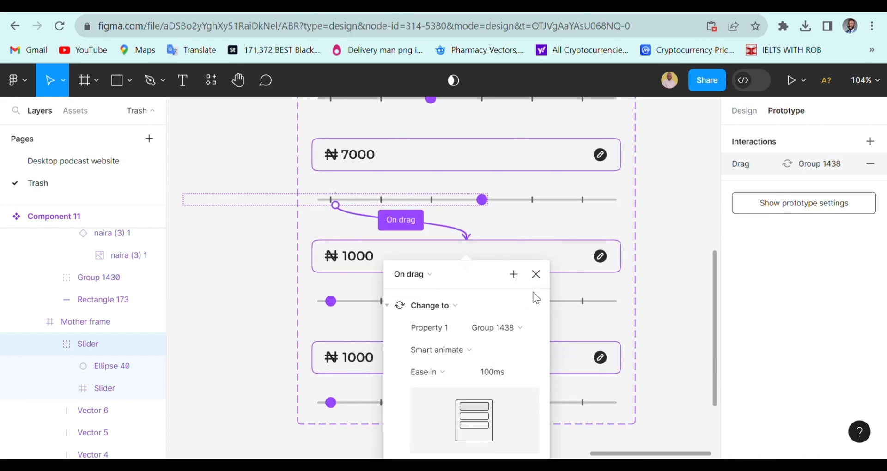
left_click(535, 276)
Step: Move the Slider group in the fifth variant, Group 1438, right until its purple knob sits on the bar's fifth tick mark
left_click(337, 308)
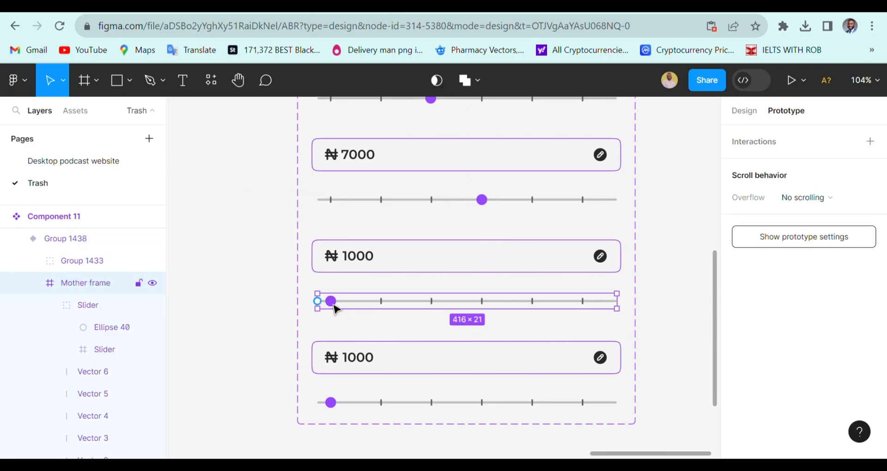
left_click(337, 309)
key("shift+Right")
key("shift+Right")
key("shift+Right")
key("shift+Right")
key("shift+Right")
key("shift+Right")
key("shift+Right")
key("shift+Right")
key("shift+Right")
key("shift+Right")
key("shift+Right")
key("shift+Right")
key("shift+Right")
key("shift+Right")
key("shift+Right")
key("shift+Right")
key("shift+Right")
key("shift+Right")
key("shift+Right")
key("shift+Right")
key("shift+Right")
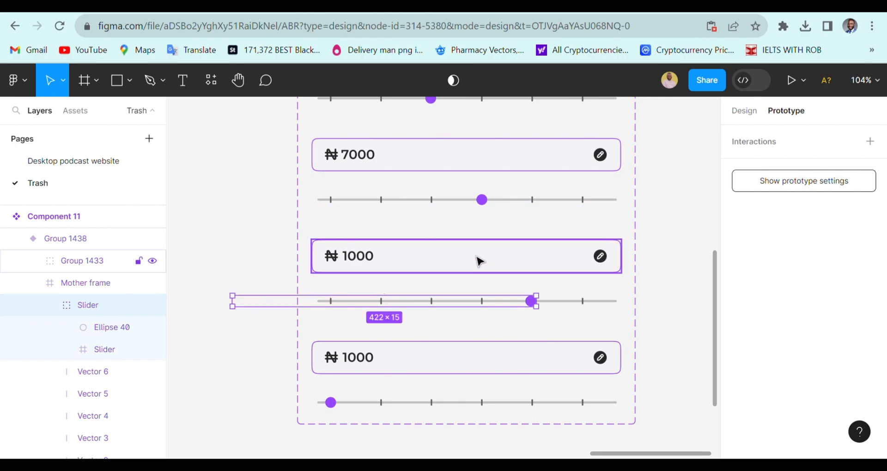
Step: Shift the number strip, Group 1431, inside the fifth variant's NAIRA frame left until the frame shows 10,00
double_click(375, 265)
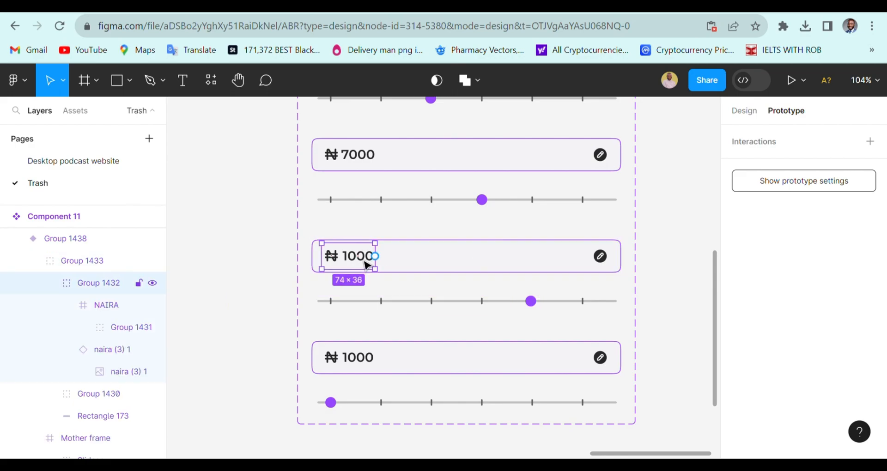
double_click(368, 262)
left_click(126, 327)
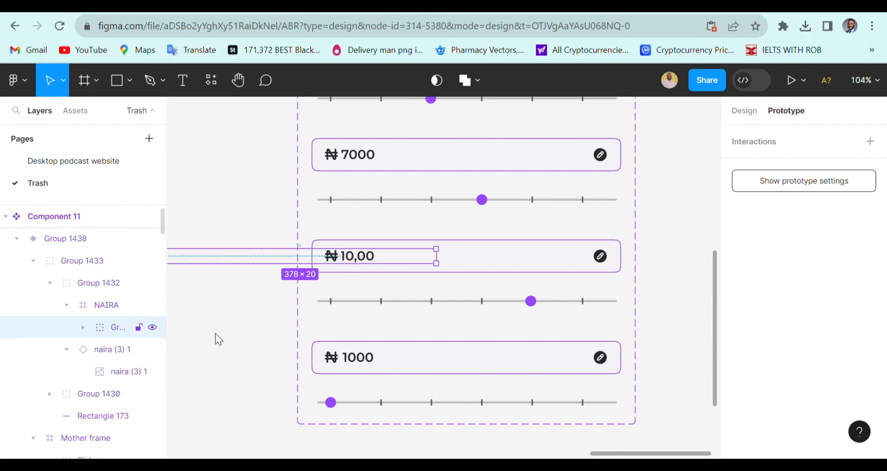
Step: Widen the fifth variant's NAIRA frame to 59 px so that the full amount 10,000 fits inside it
scroll(369, 273, "up", 5)
left_click(109, 306)
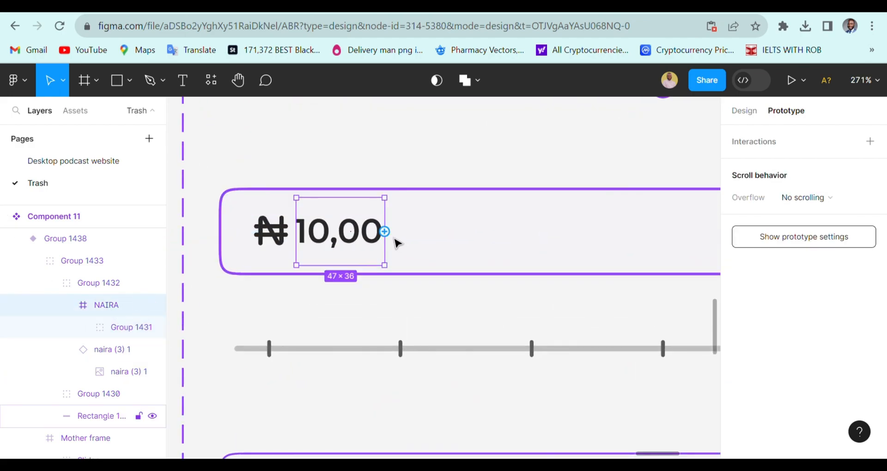
scroll(390, 222, "up", 3)
left_click_drag(394, 223, 426, 239)
scroll(397, 254, "down", 4)
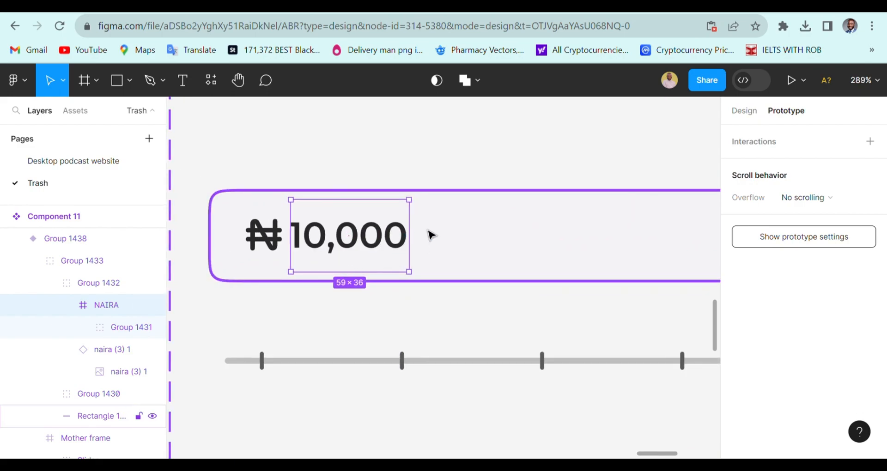
Step: Nudge the number strip, Group 1431, two pixels right inside the fifth variant's widened NAIRA frame
scroll(416, 230, "up", 5)
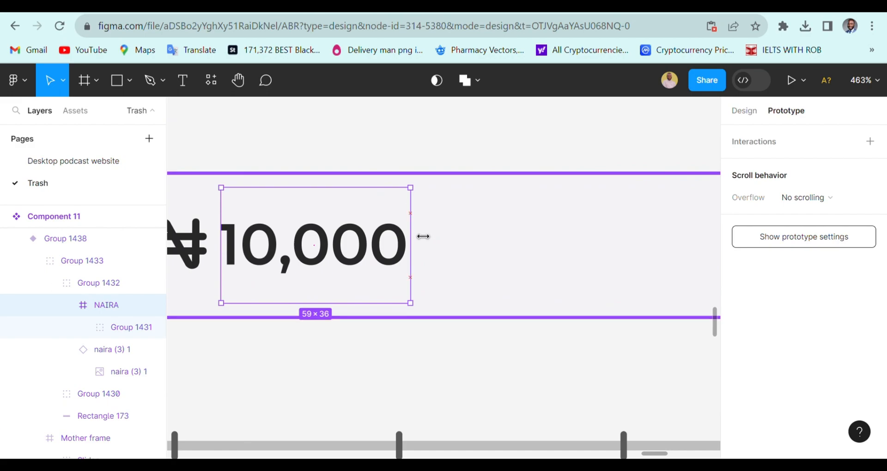
left_click(102, 329)
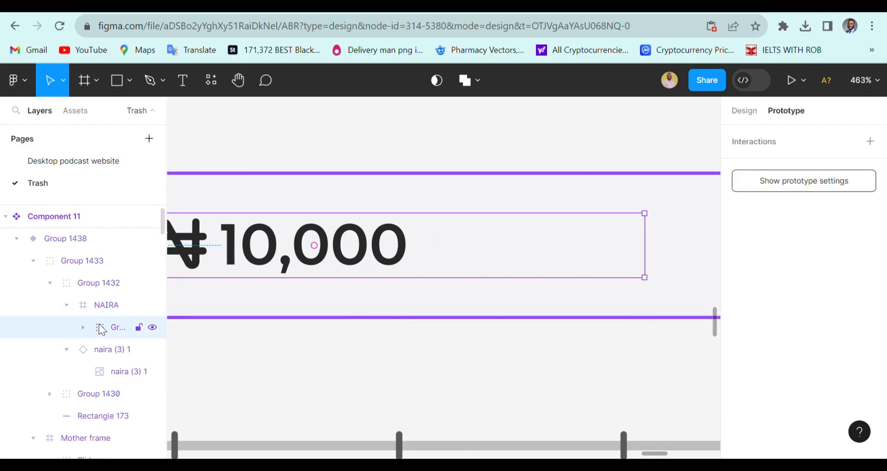
key("Right")
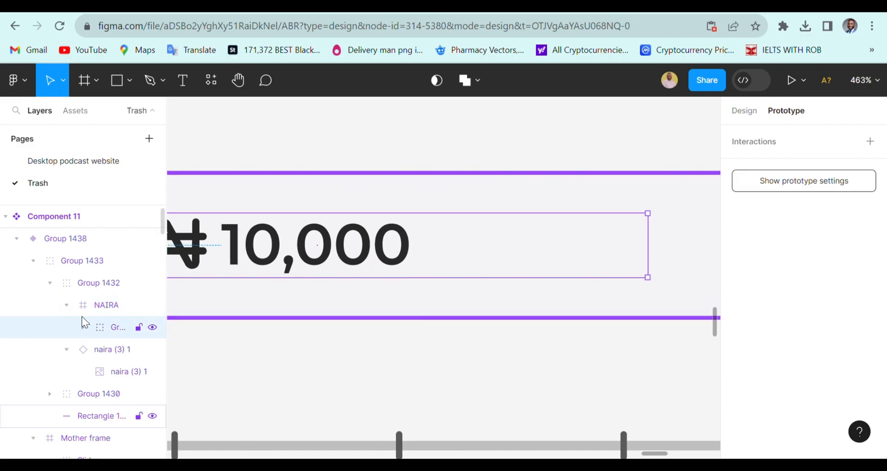
key("Right")
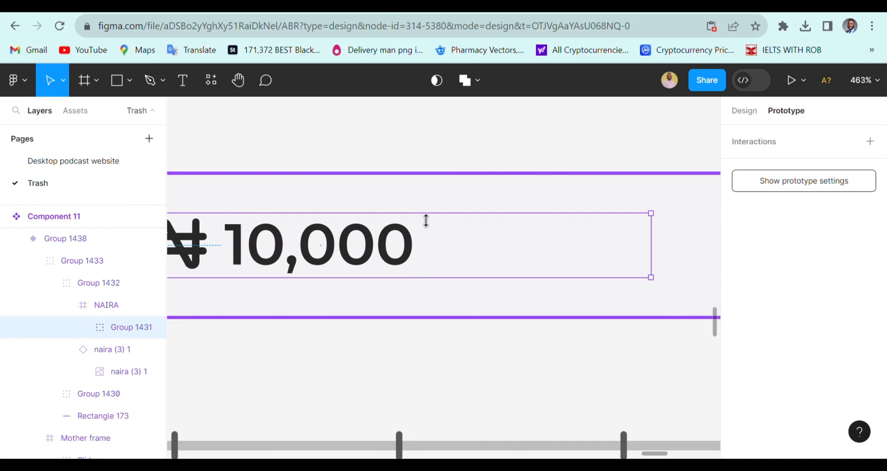
scroll(426, 221, "down", 10)
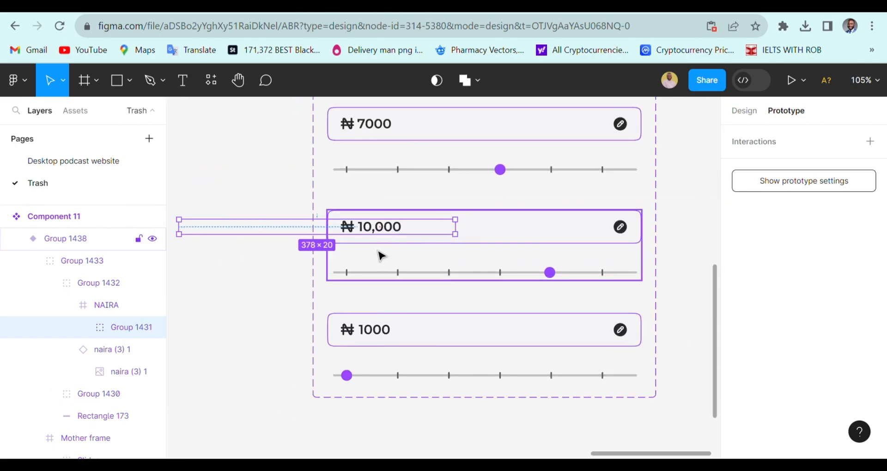
Step: Add a prototype connection from the Slider group in the fifth variant, Group 1438, to the sixth variant, Group 1439
left_click(448, 278)
left_click(448, 278)
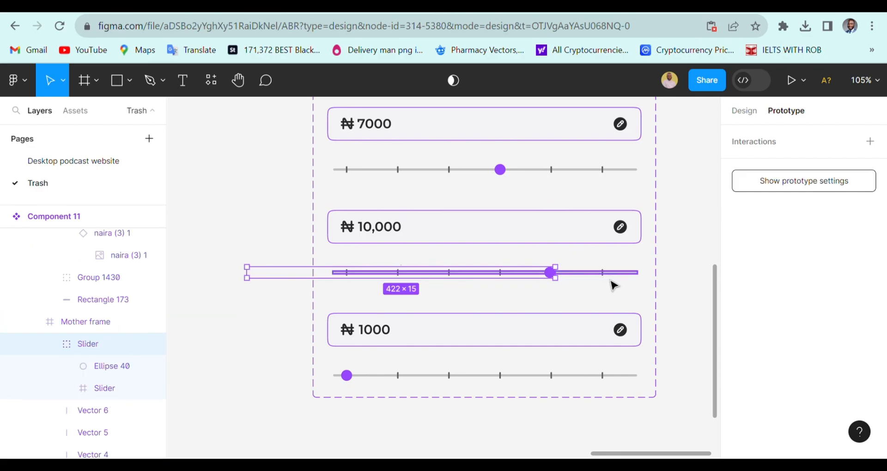
left_click_drag(556, 273, 568, 341)
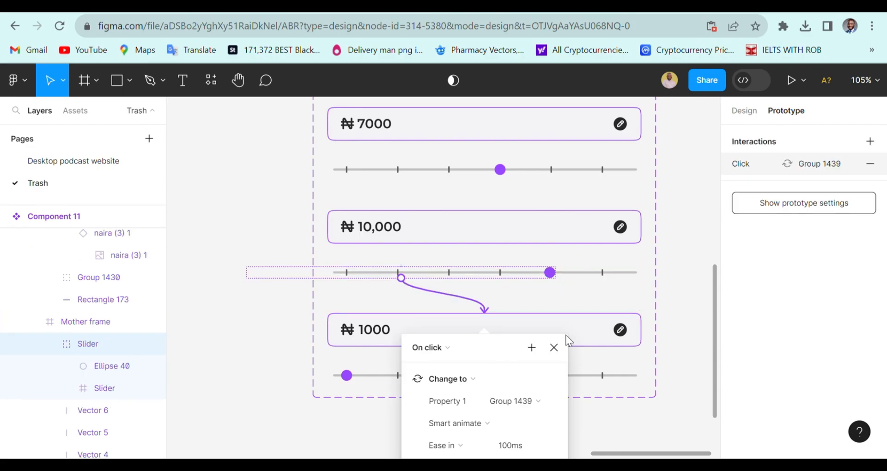
Step: Set the trigger of the interaction to Group 1439 to On drag and close its settings
scroll(481, 331, "down", 5)
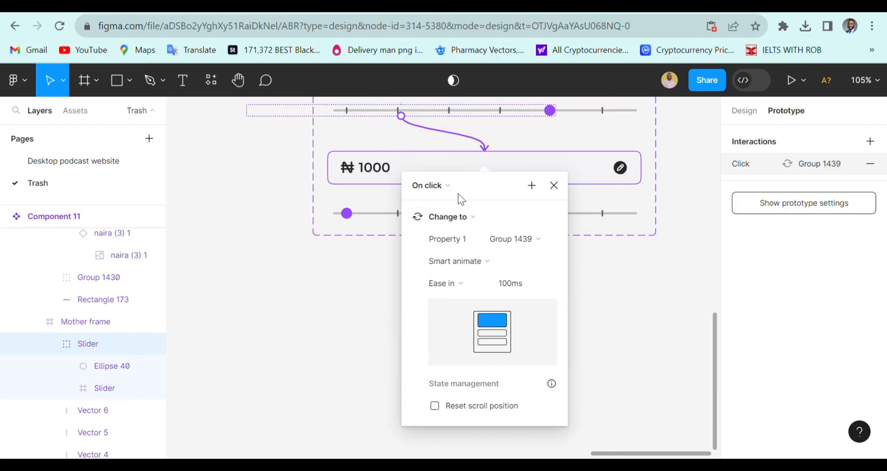
left_click(440, 187)
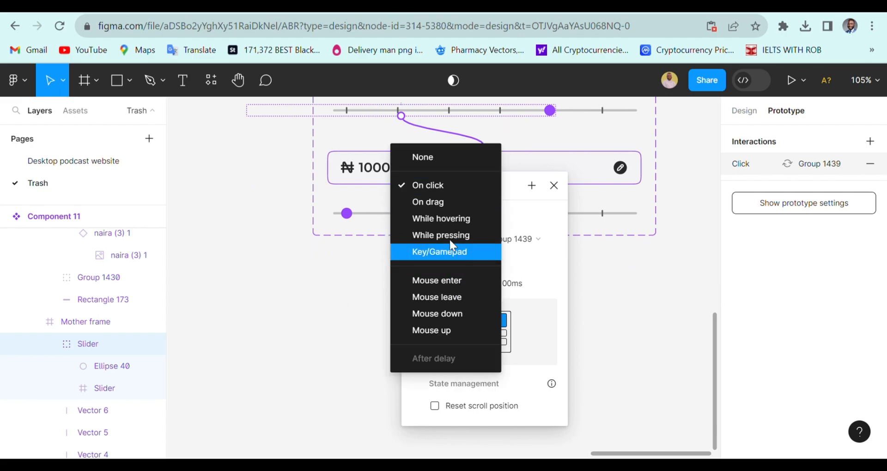
left_click(445, 209)
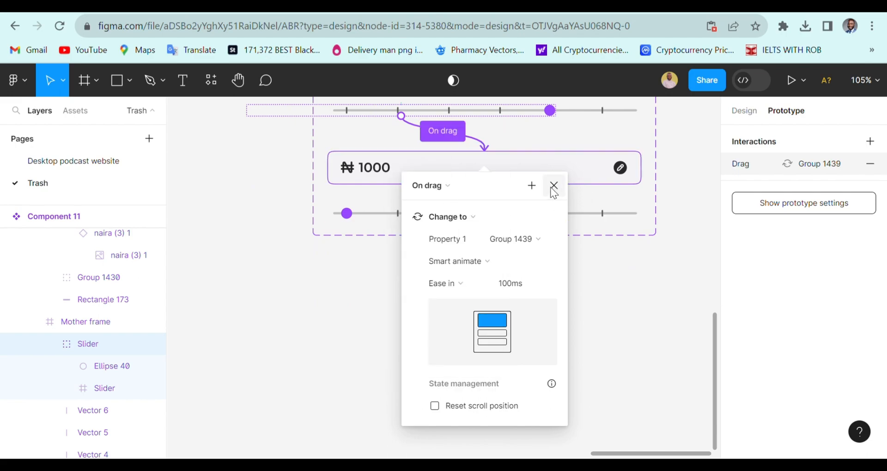
left_click(554, 187)
Step: Move the Slider group in the sixth variant, Group 1439, right until its purple knob sits on the bar's last tick mark
double_click(350, 218)
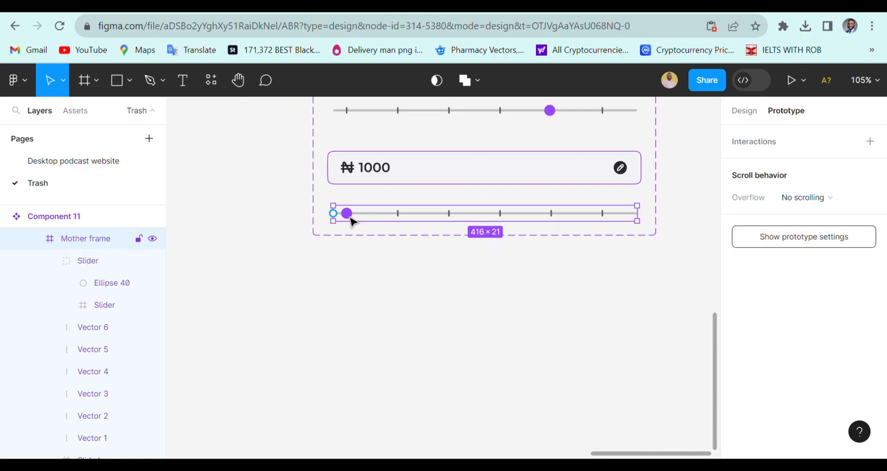
double_click(350, 217)
scroll(350, 218, "down", 2)
scroll(350, 218, "right", 4)
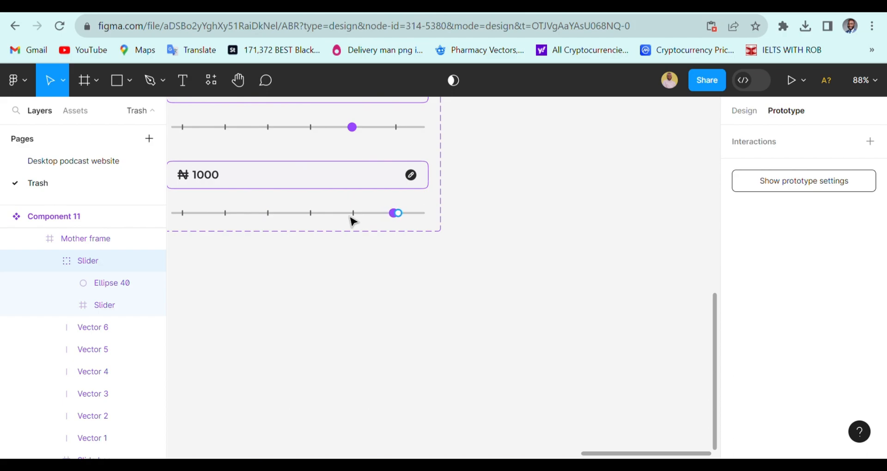
scroll(395, 232, "up", 5)
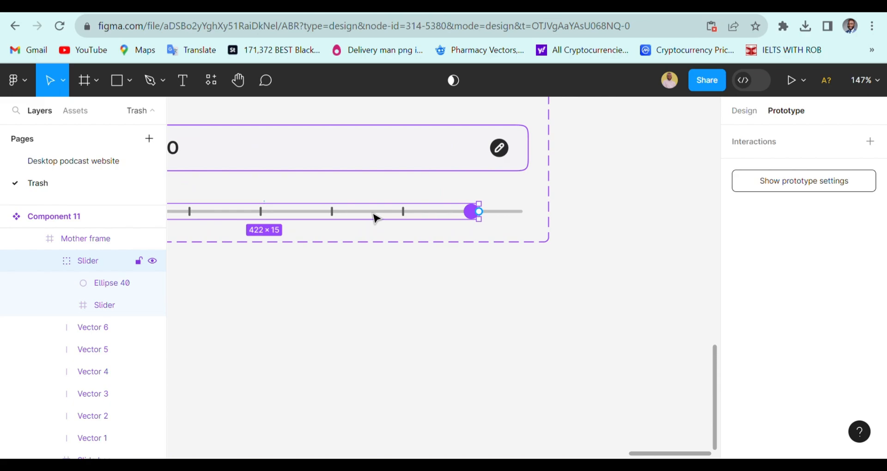
Step: Move the number strip, Group 1431, left inside the sixth variant's NAIRA frame until the 15,000 amount sits beside the naira sign
scroll(393, 204, "down", 3)
scroll(390, 190, "left", 4)
left_click(456, 169)
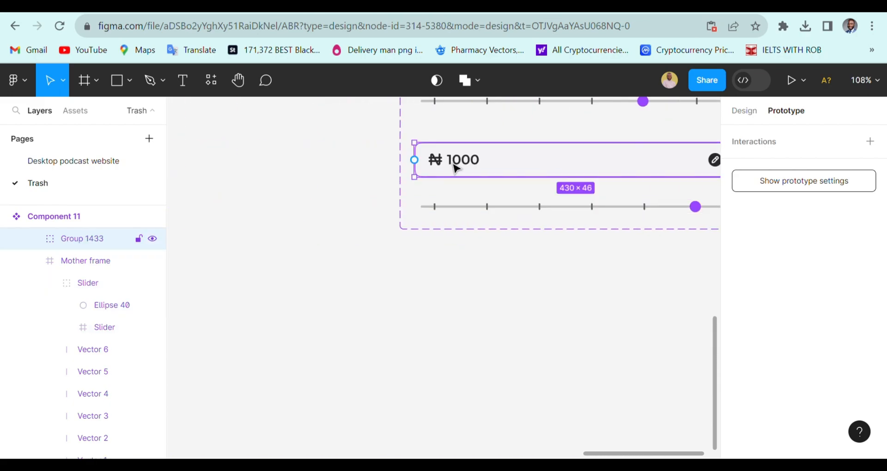
double_click(457, 169)
double_click(456, 168)
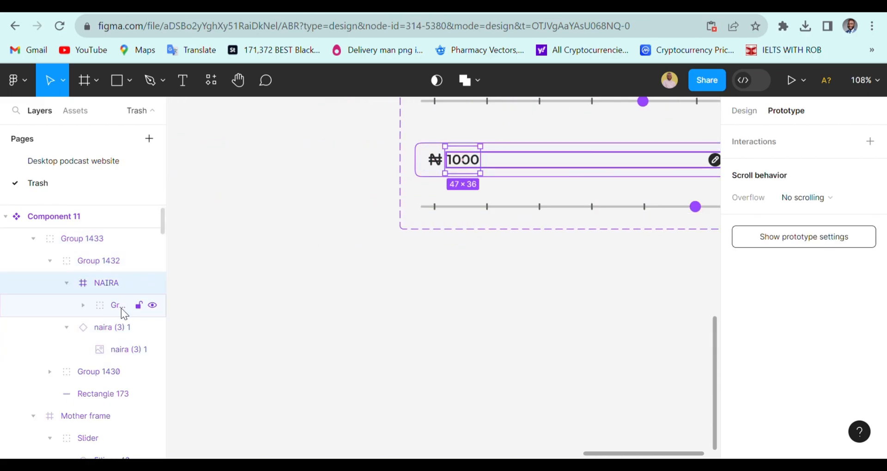
left_click(129, 305)
scroll(476, 175, "up", 4)
scroll(449, 165, "down", 3)
scroll(448, 165, "right", 4)
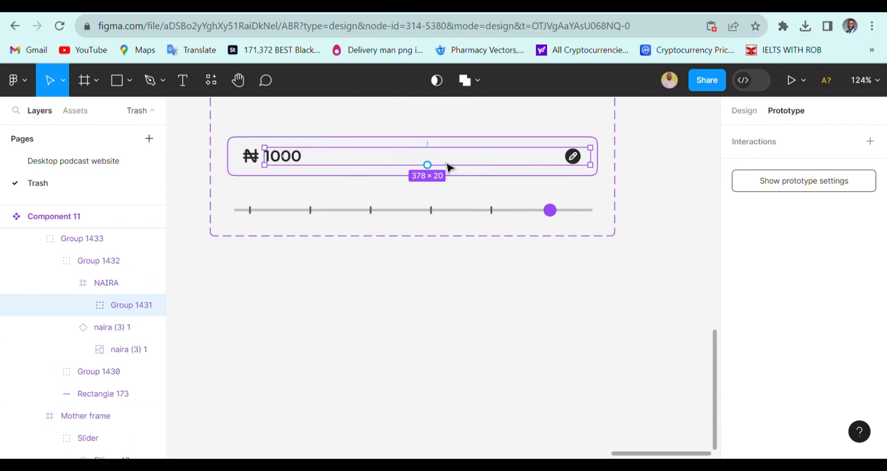
key("shift+Left")
key("shift+Left")
key("shift+Left")
key("shift+Left")
key("shift+Left")
key("shift+Left")
key("shift+Left")
key("shift+Left")
key("shift+Left")
key("shift+Left")
key("shift+Left")
key("shift+Left")
key("shift+Left")
key("shift+Left")
key("shift+Left")
key("shift+Left")
key("shift+Left")
key("shift+Left")
key("shift+Left")
key("shift+Left")
key("shift+Left")
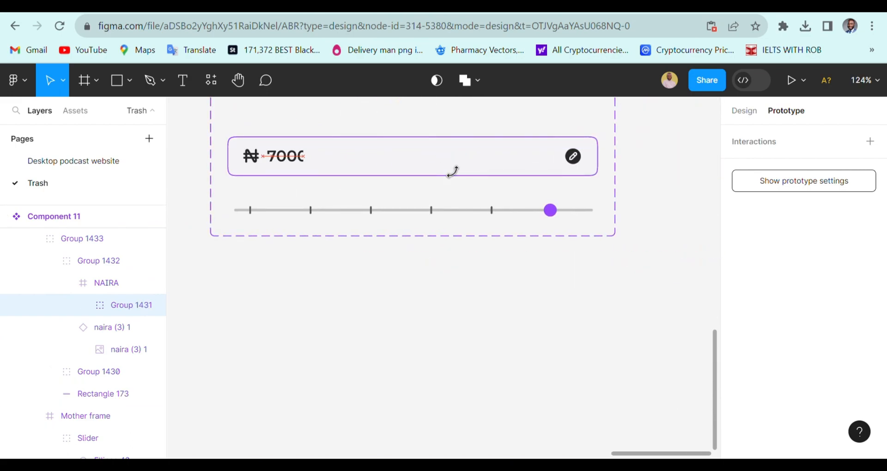
key("shift+Left")
key("shift+Left")
key("shift+Left")
key("shift+Left")
key("shift+Left")
key("shift+Left")
key("shift+Left")
key("shift+Left")
key("shift+Left")
key("shift+Left")
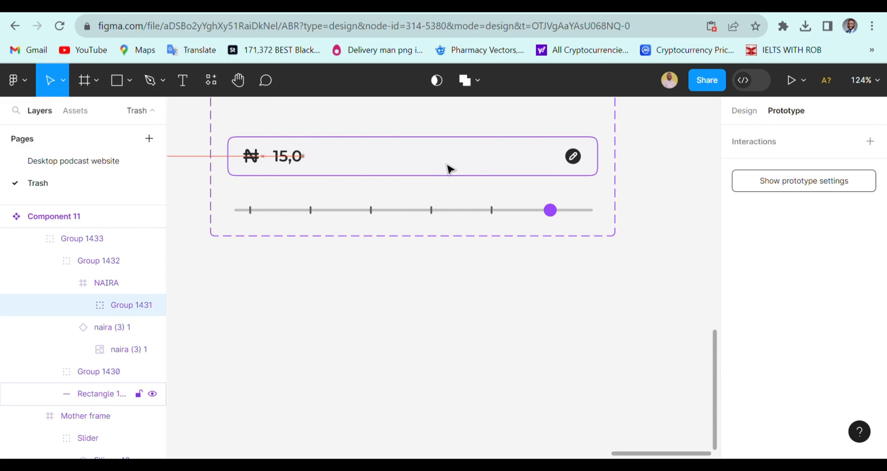
scroll(331, 174, "up", 5)
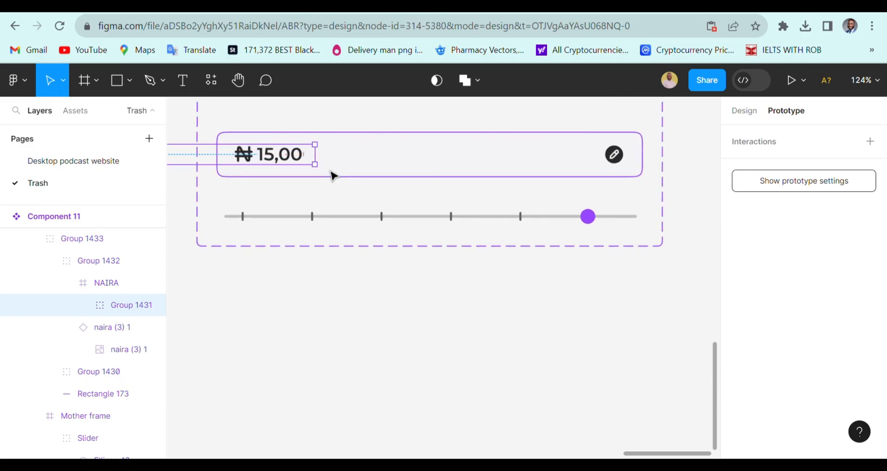
Step: Widen the sixth variant's NAIRA frame to 60 px so it reveals the full 15,000 amount
left_click(109, 286)
scroll(324, 121, "up", 3)
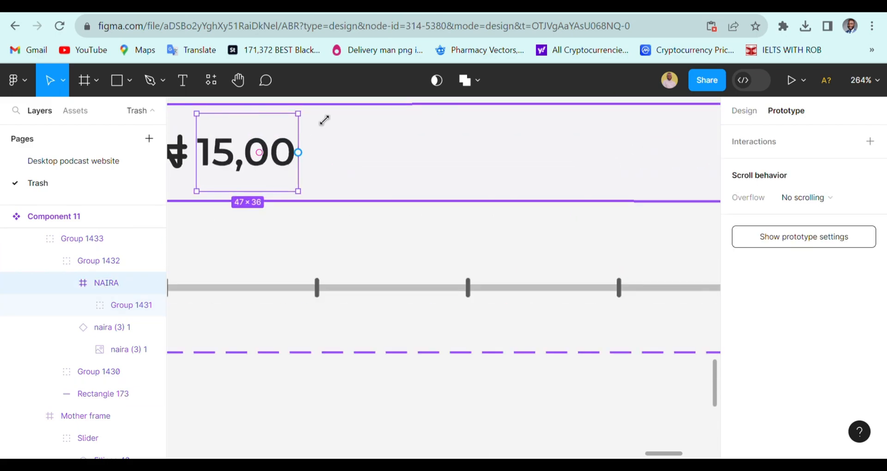
left_click_drag(341, 158, 336, 158)
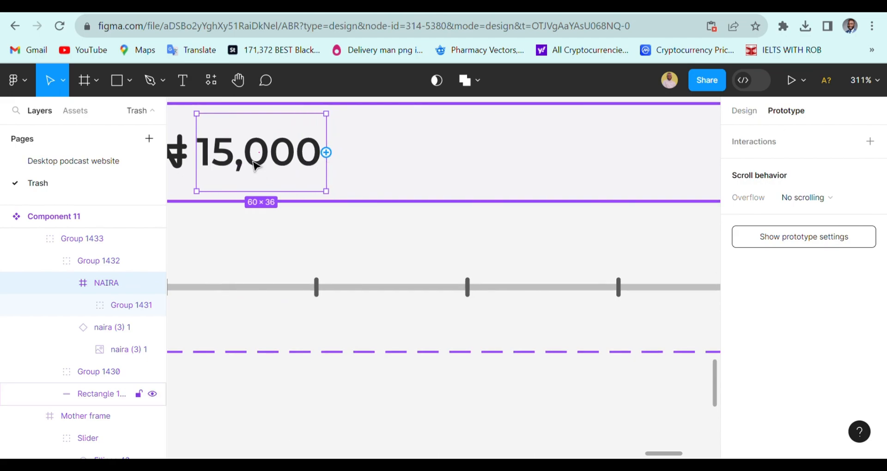
scroll(243, 154, "up", 4)
Step: Examine the amounts and knob positions across the slider variants, and the On drag interaction leading to Group 1439
left_click(113, 306)
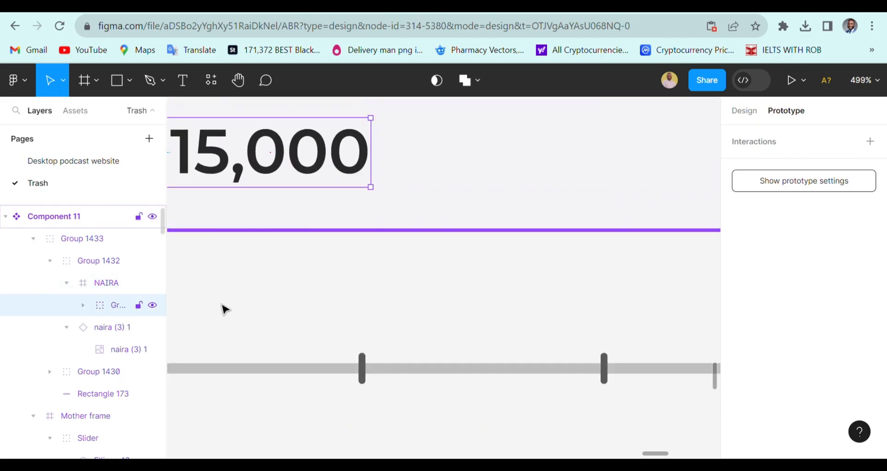
scroll(224, 305, "down", 2)
scroll(254, 297, "left", 3)
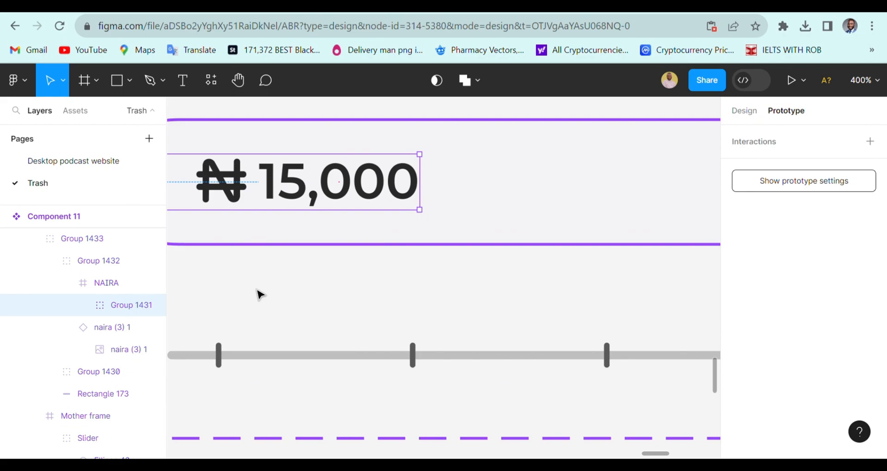
scroll(466, 210, "down", 4)
scroll(466, 209, "down", 3)
scroll(448, 231, "down", 2)
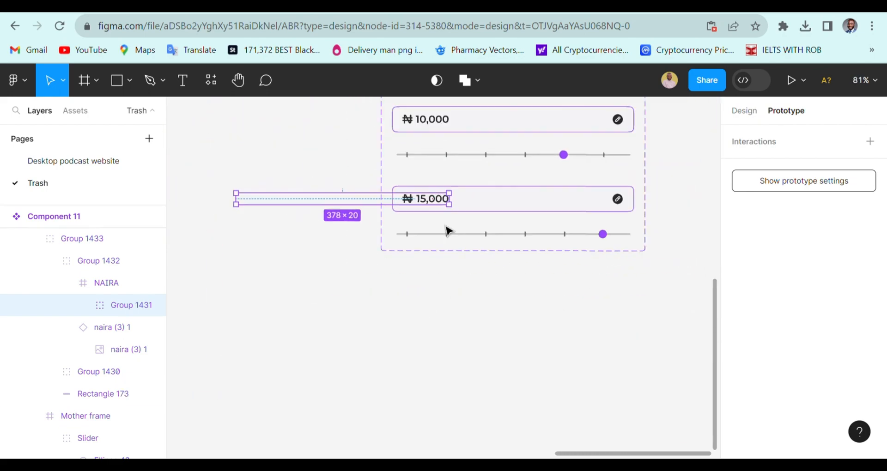
scroll(449, 231, "up", 3)
scroll(463, 272, "down", 1)
scroll(464, 271, "down", 2)
scroll(481, 282, "up", 1)
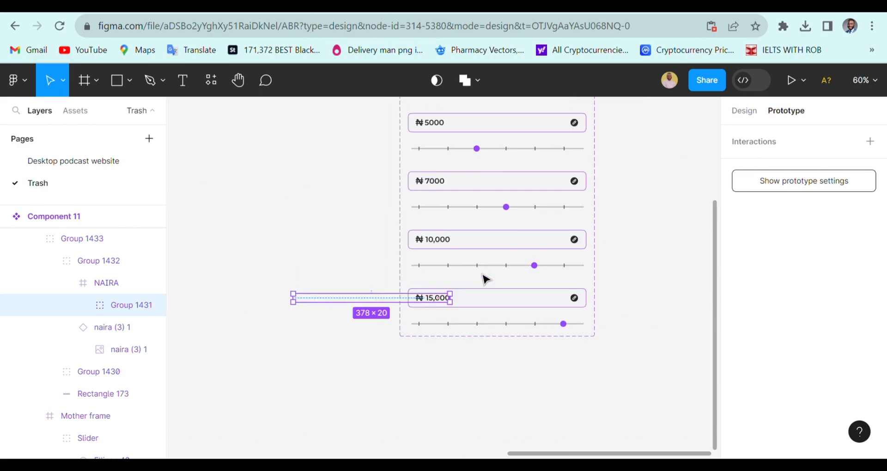
key("Escape")
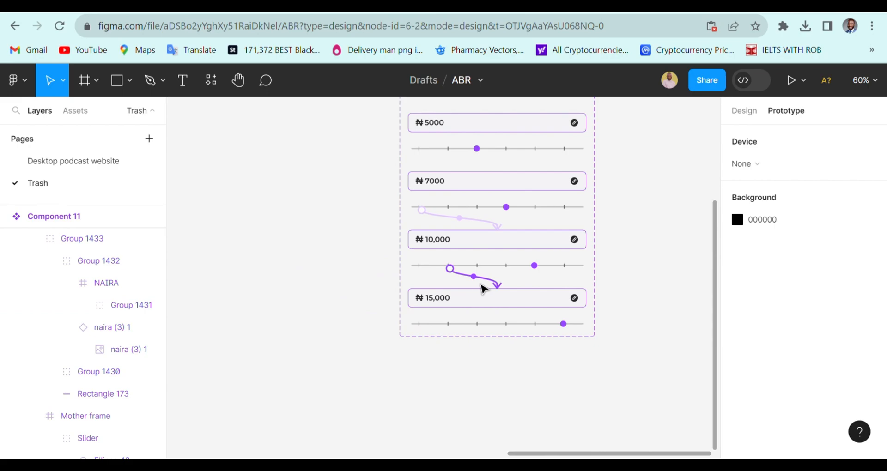
left_click(496, 289)
scroll(466, 269, "up", 5)
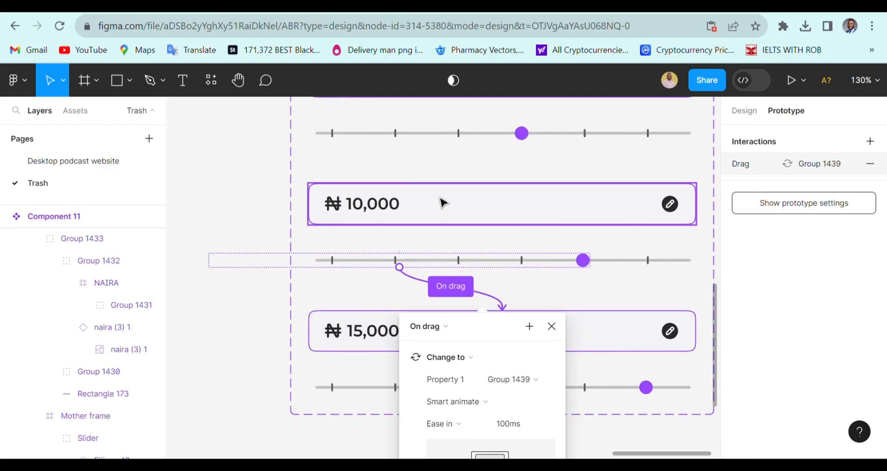
scroll(513, 223, "down", 5)
key("Escape")
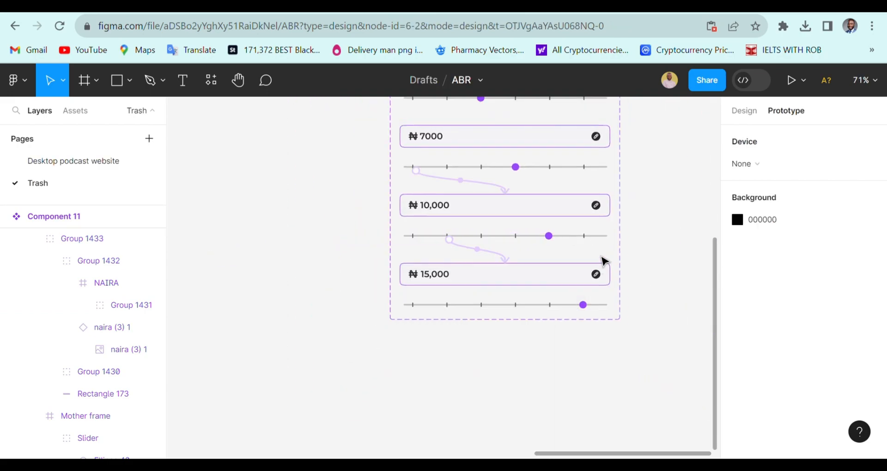
scroll(517, 262, "up", 4)
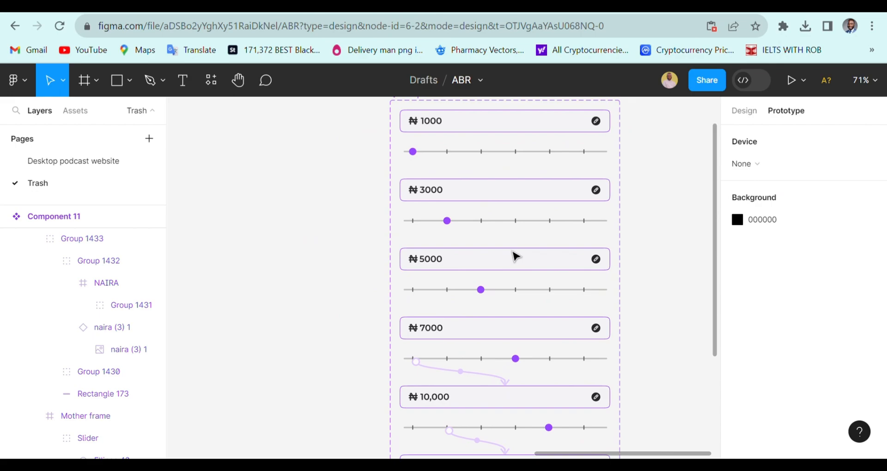
Step: Copy the first slider variant, Group 1434, and paste it as an instance into the podcast gift dialog
left_click(743, 111)
scroll(434, 185, "up", 2)
left_click(463, 230)
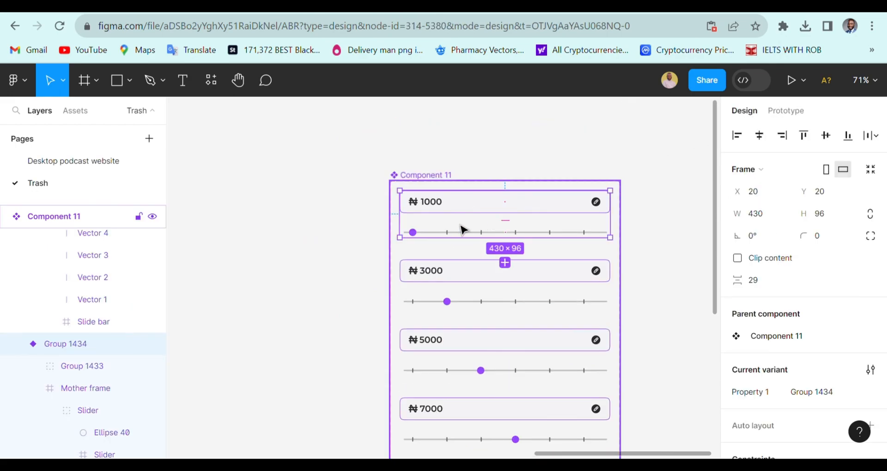
scroll(463, 230, "down", 5)
scroll(460, 229, "left", 5)
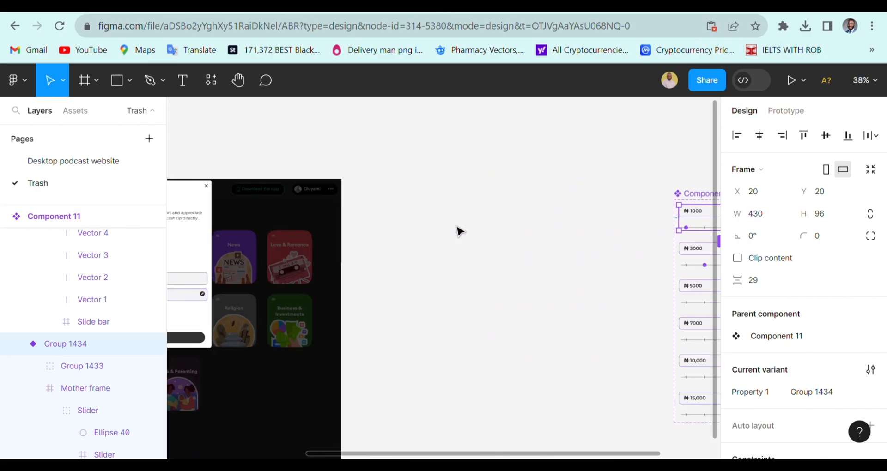
scroll(460, 229, "left", 2)
scroll(298, 228, "left", 1)
scroll(297, 227, "up", 5)
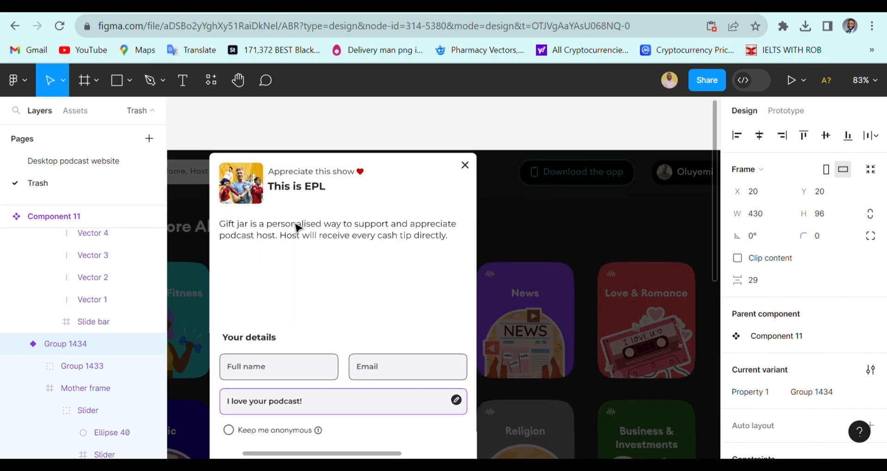
left_click(292, 269)
key("ctrl+v")
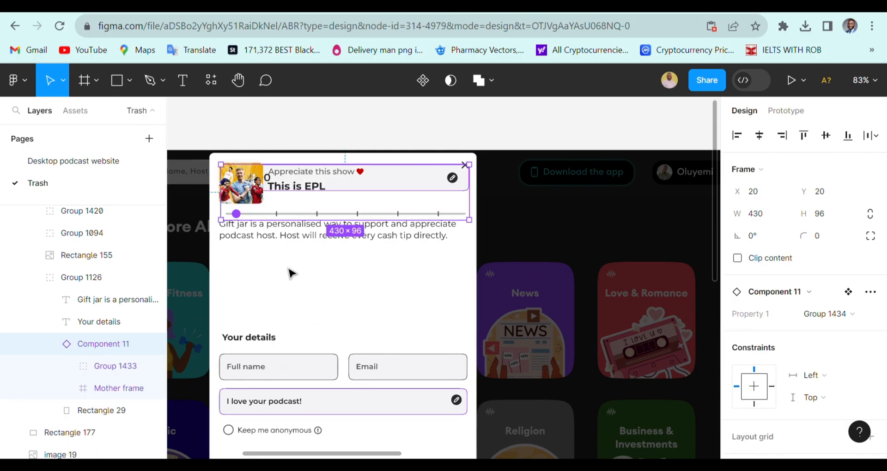
Step: Centre the pasted slider instance horizontally in the dialog and move it down to Y 176, above the Your details heading
left_click(766, 137)
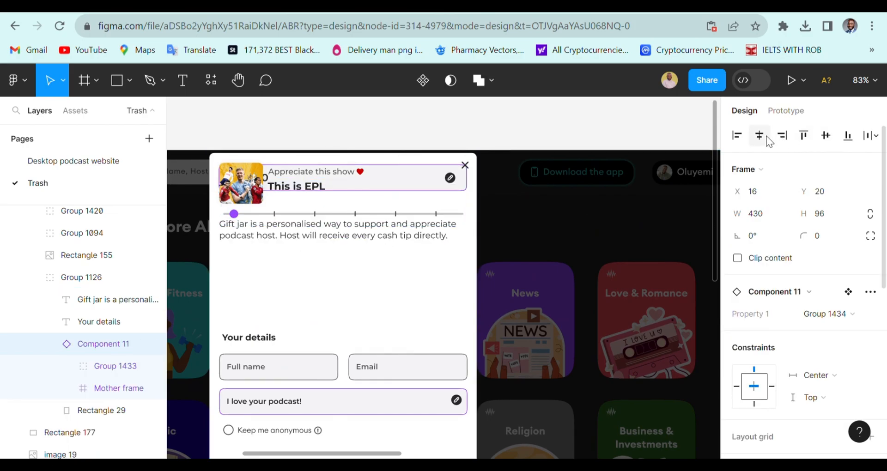
key("shift+Down")
key("shift+Down")
key("shift+Down")
key("shift+Down")
key("shift+Down")
key("shift+Down")
key("shift+Down")
key("shift+Down")
key("shift+Down")
key("shift+Down")
key("shift+Down")
key("shift+Down")
key("shift+Down")
key("shift+Down")
key("shift+Down")
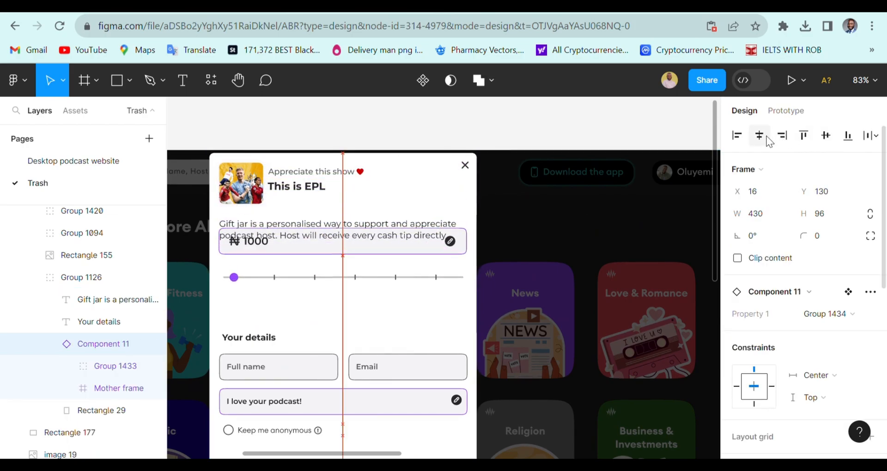
key("Down")
key("Down")
key("Down")
key("Down")
key("Down")
key("Down")
key("Down")
key("Down")
key("Up")
key("Up")
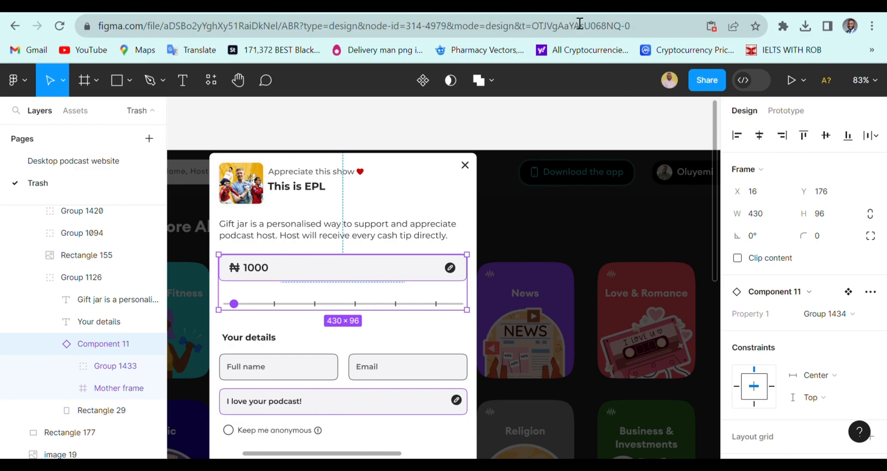
left_click(590, 127)
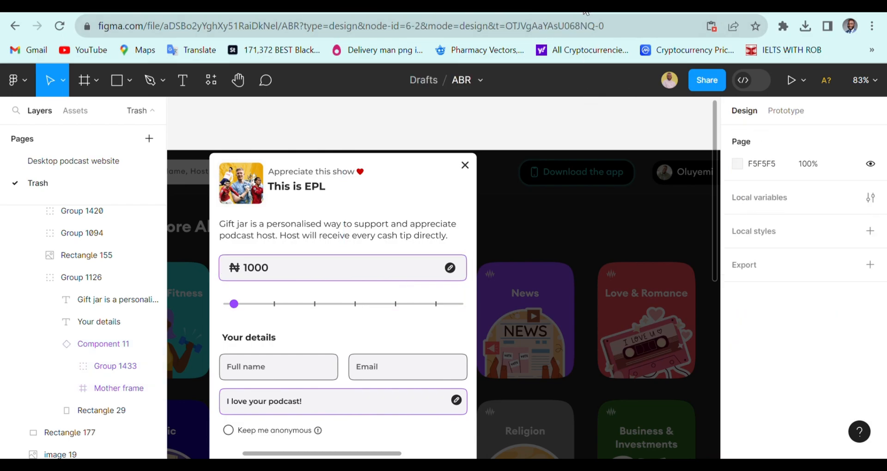
Step: Test the gift dialog's slider in the prototype preview by moving its knob from 1000 to 15,000, and return to the design file
left_click(584, 9)
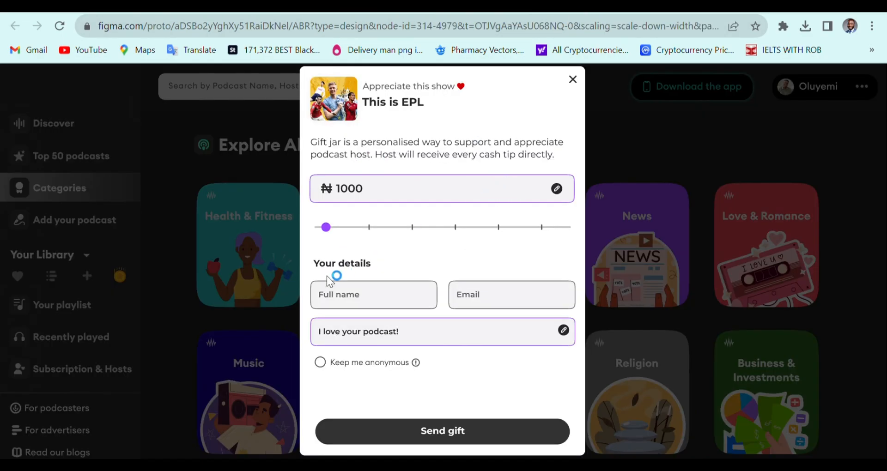
left_click_drag(324, 230, 550, 232)
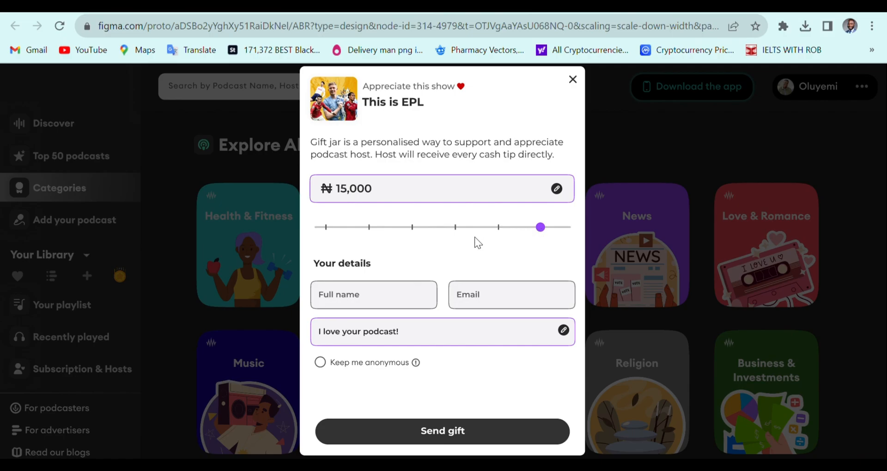
left_click(563, 3)
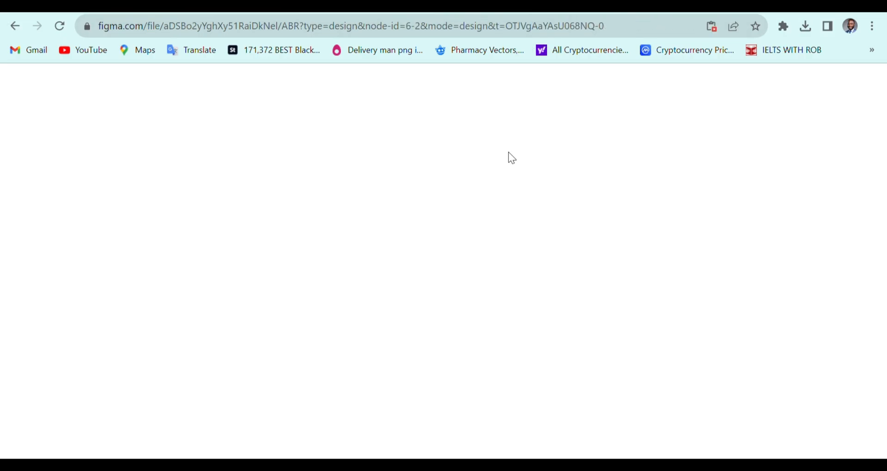
Step: Try to connect the sixth variant's knob, Ellipse 40, to the amount box, Rectangle 173, and set the interaction's trigger to On drag
scroll(390, 207, "down", 5)
scroll(389, 214, "right", 10)
scroll(438, 217, "down", 4)
scroll(437, 238, "up", 5)
left_click(438, 243)
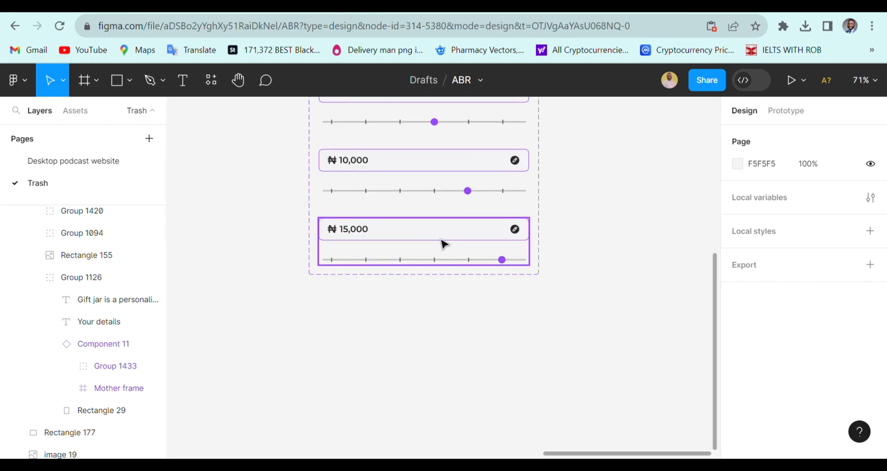
scroll(436, 250, "up", 4)
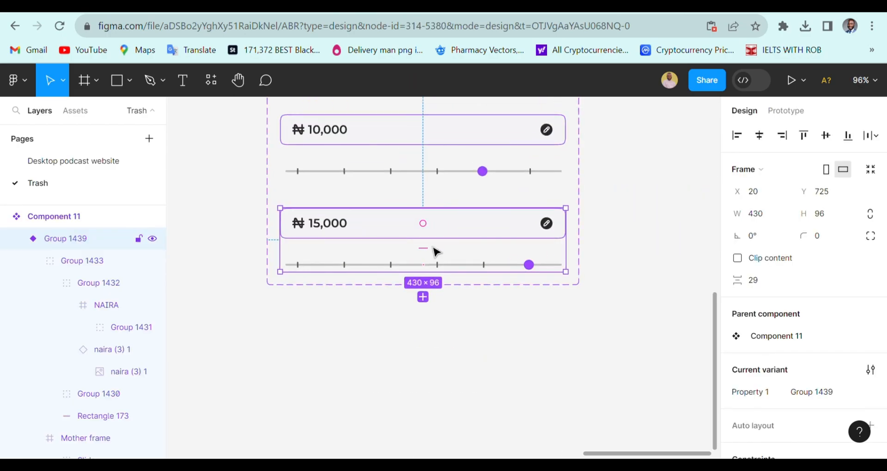
double_click(549, 274)
double_click(549, 274)
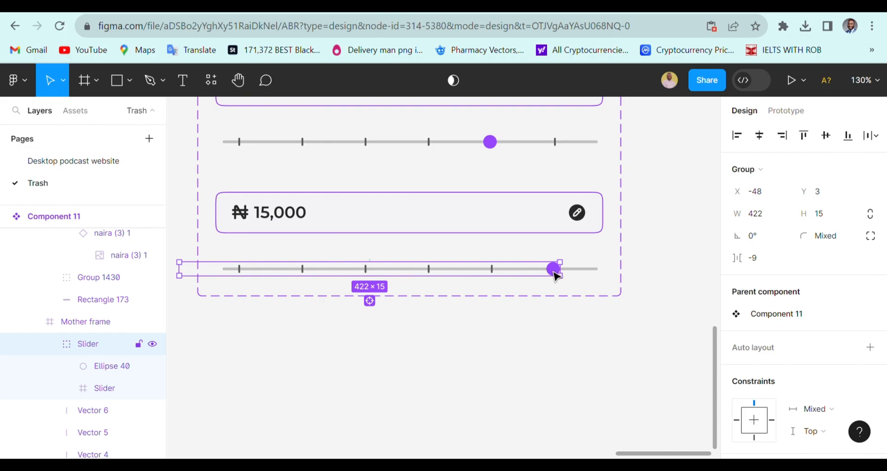
left_click(786, 112)
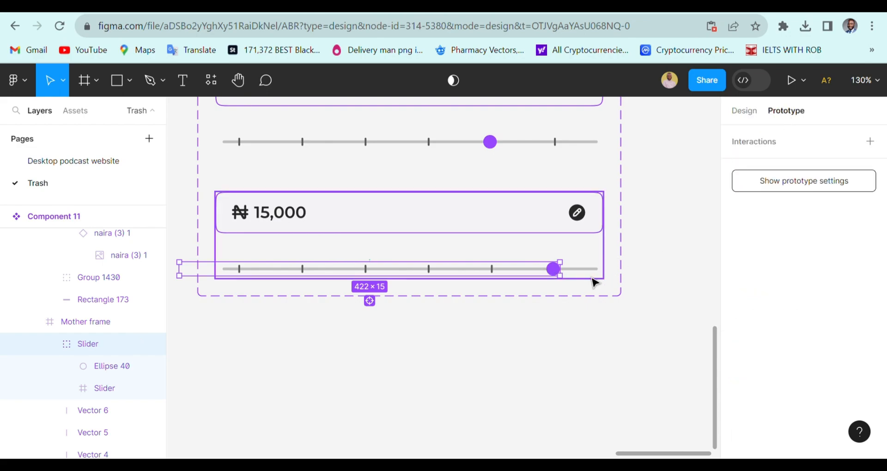
double_click(554, 277)
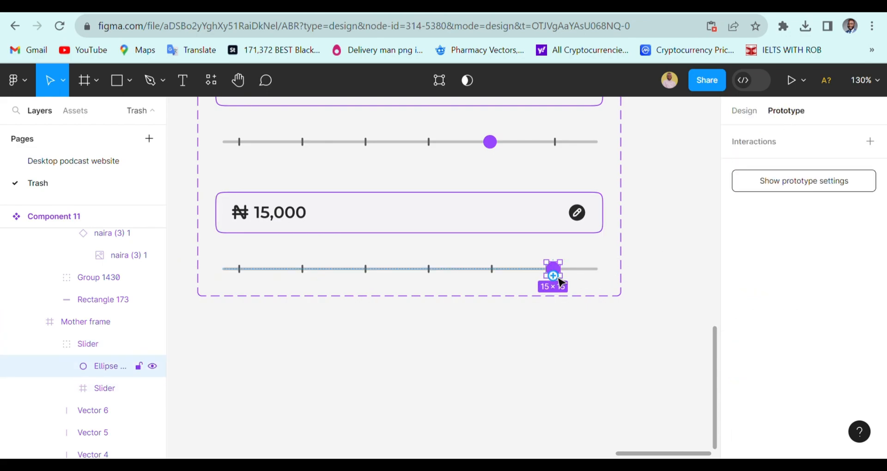
left_click_drag(561, 269, 535, 217)
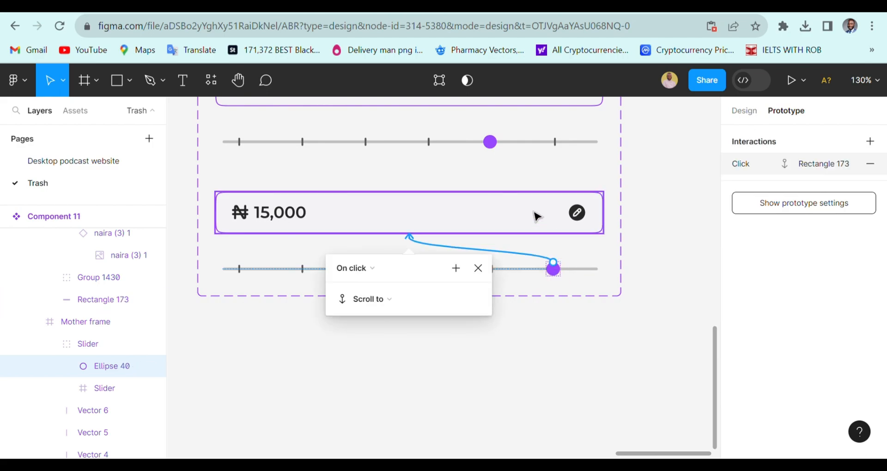
left_click(371, 265)
left_click(369, 281)
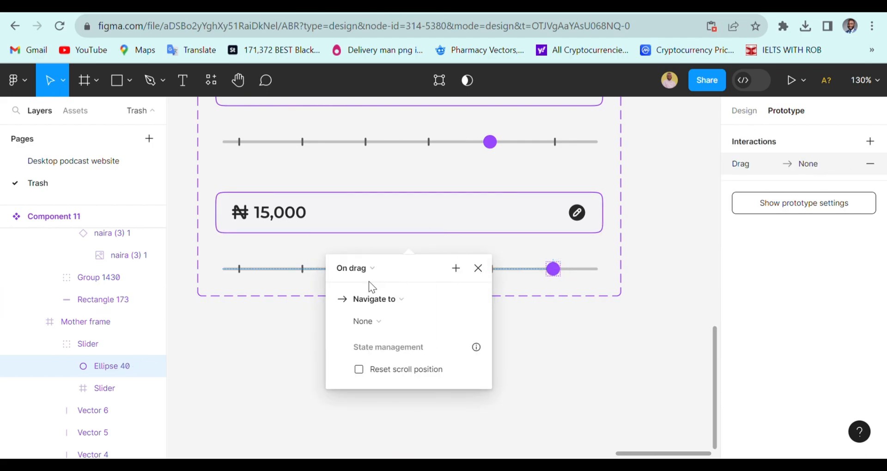
Step: Connect the 15,000 variant's knob, Ellipse 40, back to the 10,000 variant, Group 1438, with an On drag interaction
left_click(559, 277)
left_click_drag(554, 276, 447, 136)
left_click(369, 187)
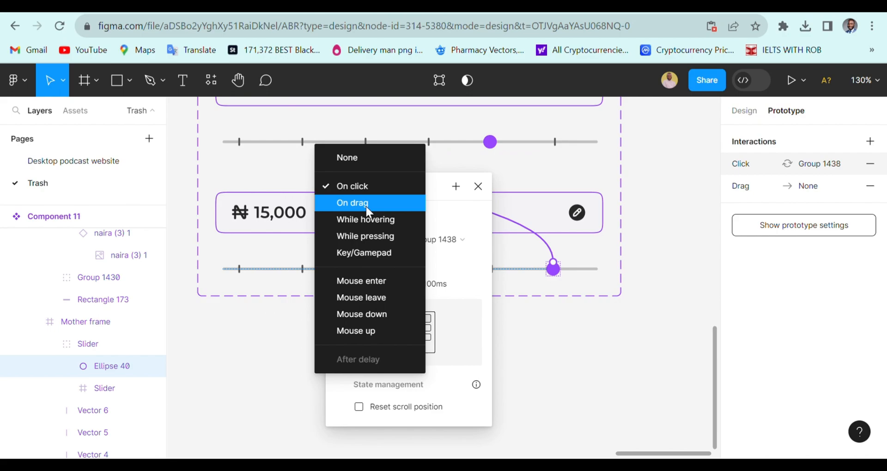
left_click(369, 206)
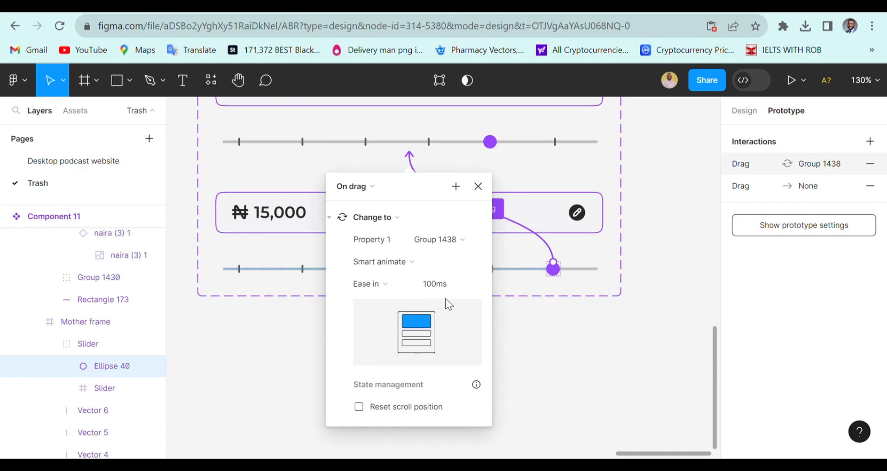
left_click(479, 186)
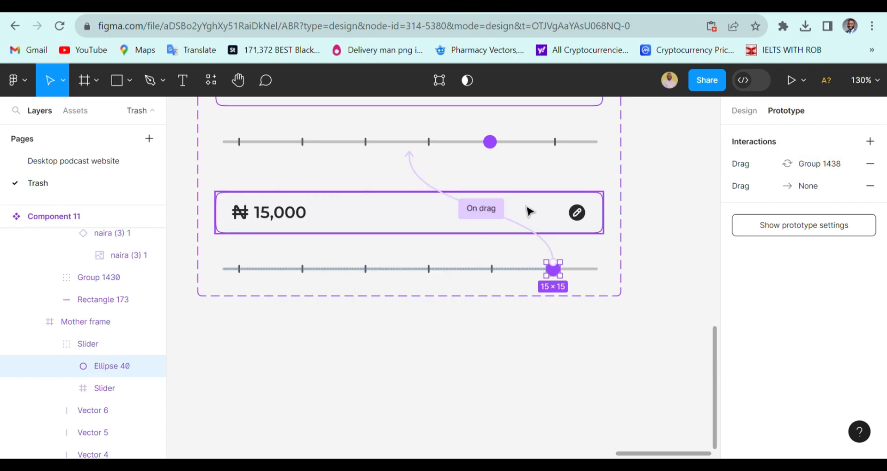
Step: Connect the 10,000 variant's knob, Ellipse 40, back to the 7000 variant, Group 1437, with an On drag interaction
scroll(530, 212, "up", 5)
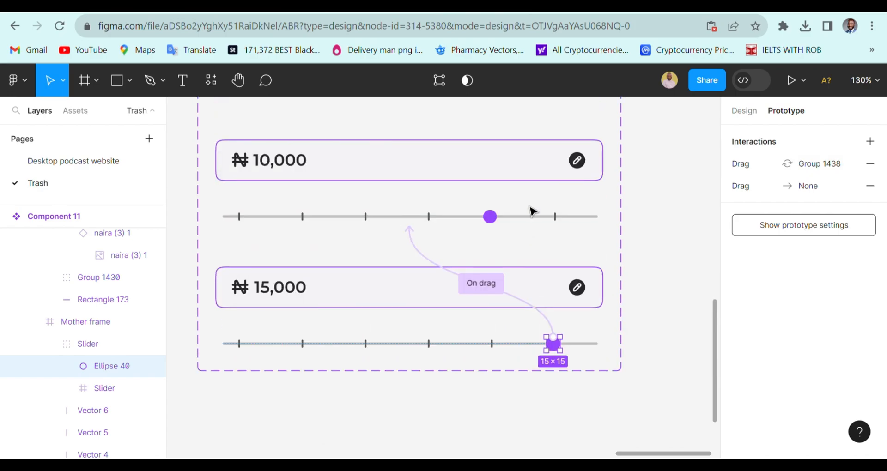
left_click(491, 239)
double_click(496, 306)
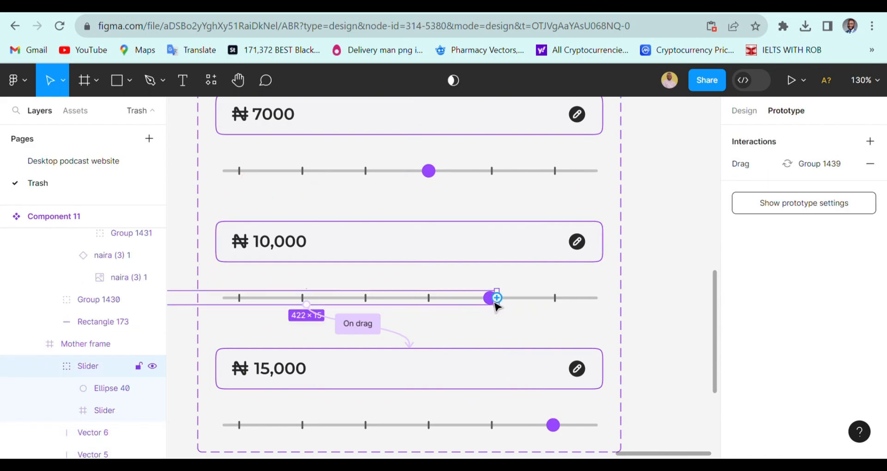
double_click(490, 299)
left_click_drag(498, 299, 420, 160)
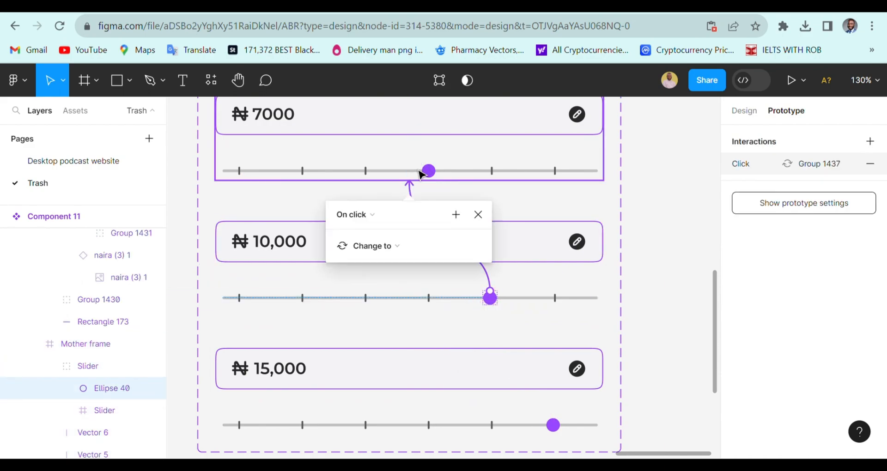
left_click(356, 214)
left_click(365, 234)
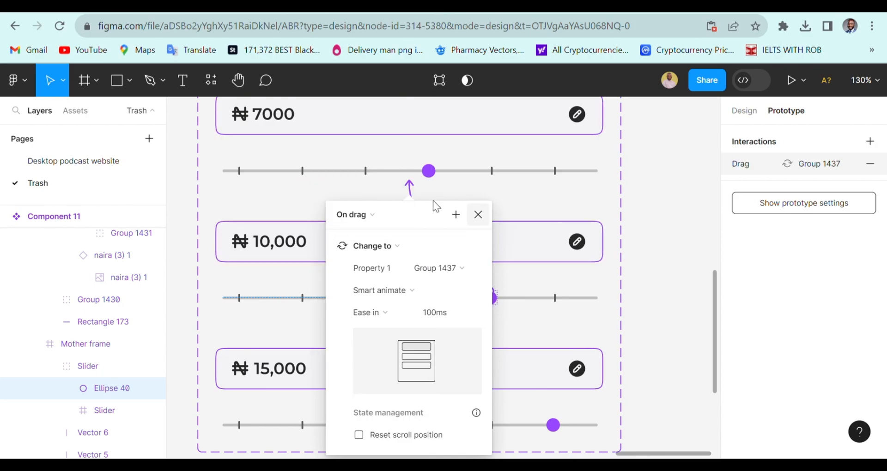
Step: Connect the 7000 variant's knob, Ellipse 40, back to the 5000 variant, Group 1436, with an On drag interaction
scroll(440, 211, "up", 4)
left_click(435, 342)
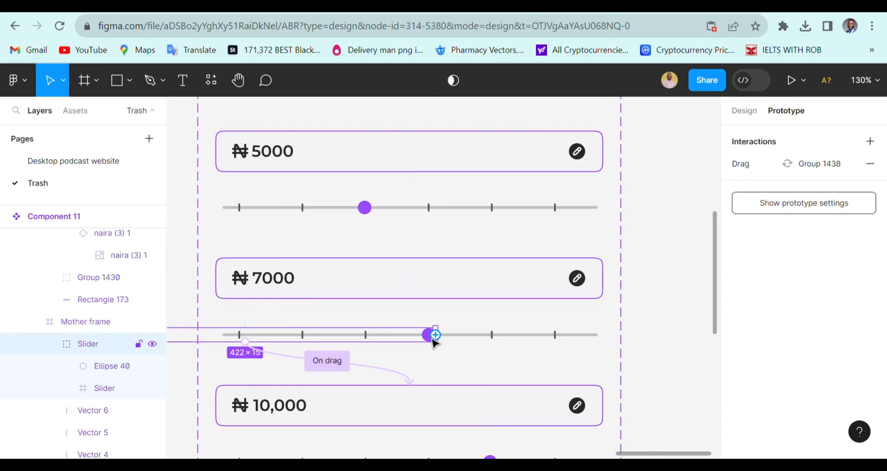
double_click(434, 343)
left_click_drag(429, 329, 369, 187)
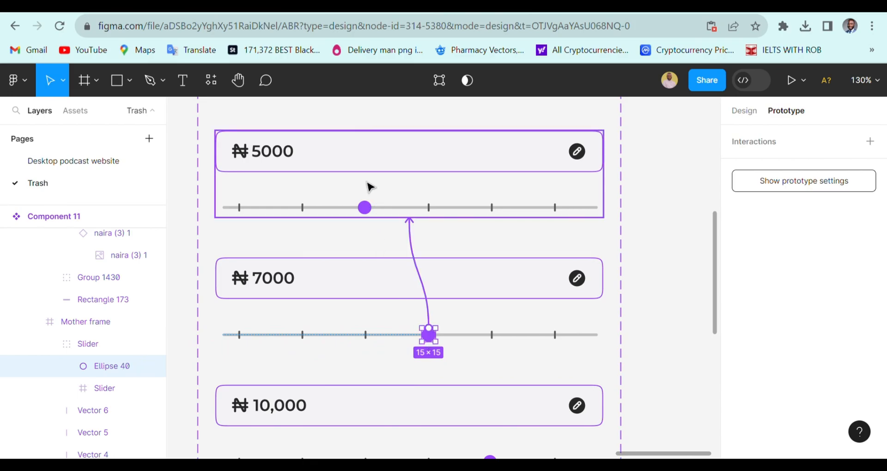
left_click(379, 253)
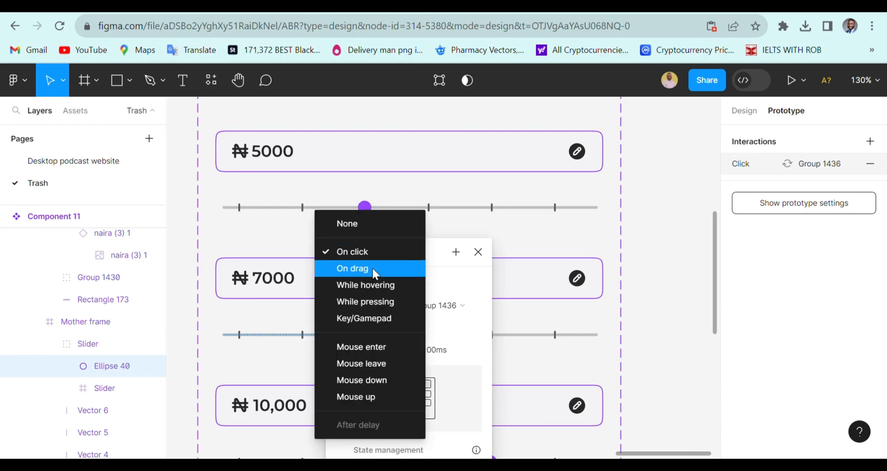
left_click(372, 267)
Step: Connect the 5000 variant's knob, Ellipse 40, back to the 3000 variant, Group 1435, with an On drag interaction
scroll(387, 218, "up", 2)
left_click(365, 292)
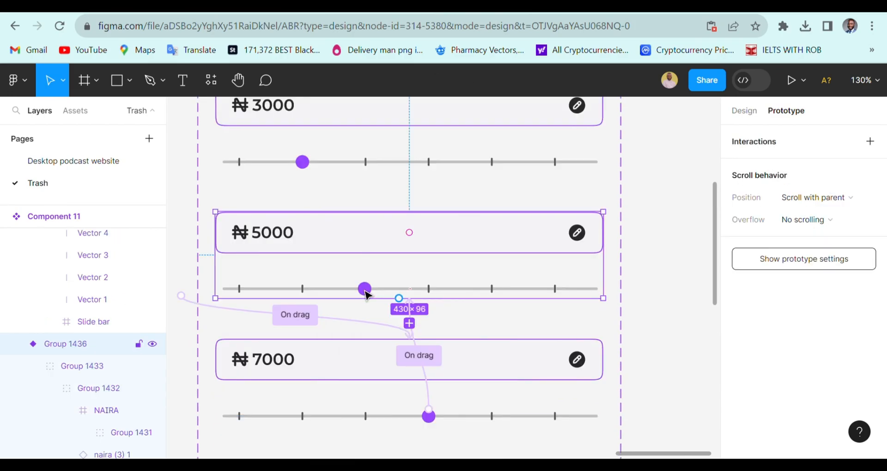
double_click(365, 292)
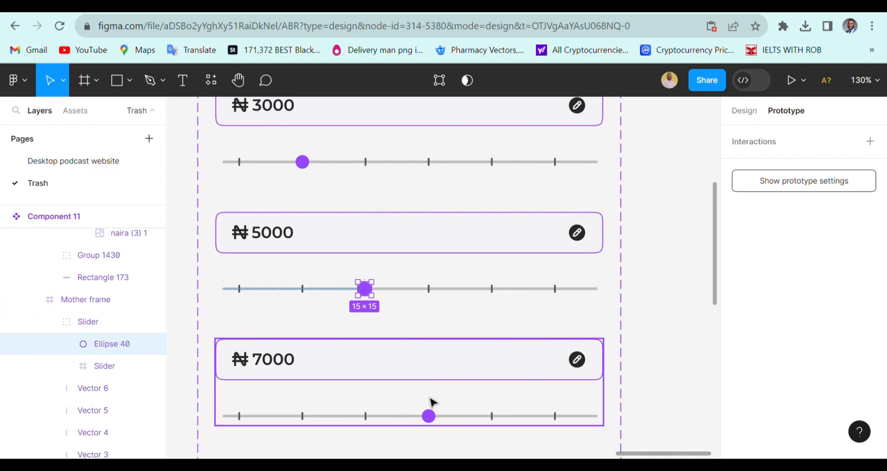
double_click(436, 420)
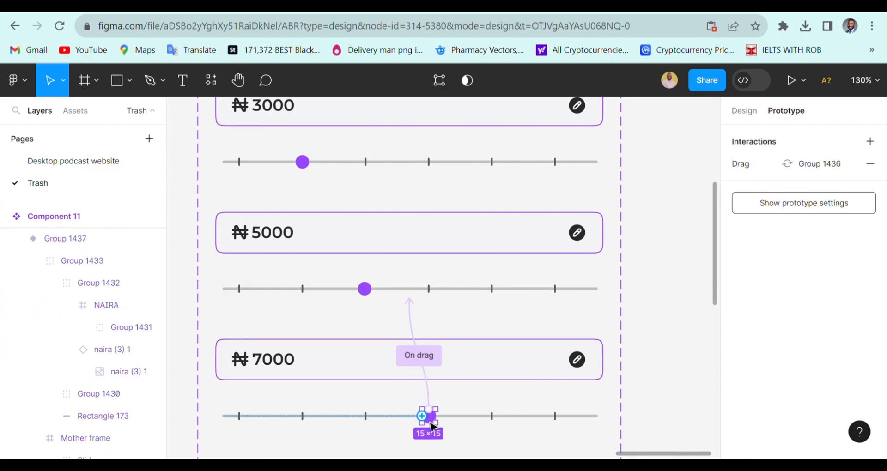
left_click(381, 293)
double_click(376, 294)
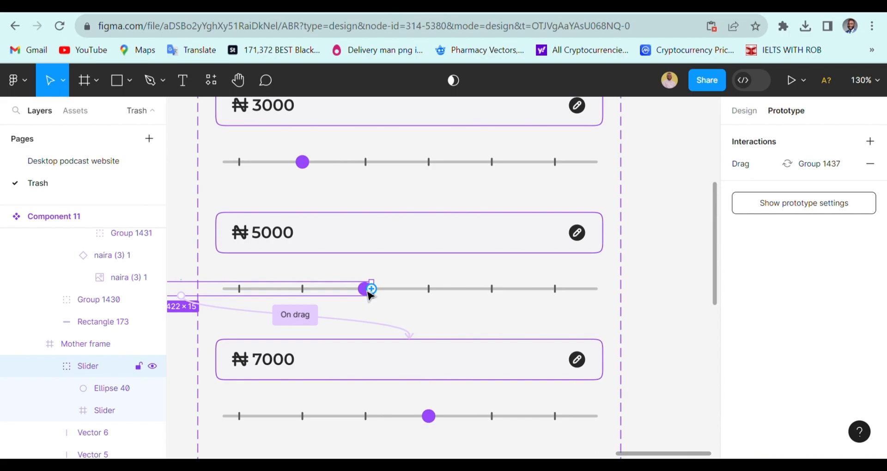
left_click(111, 390)
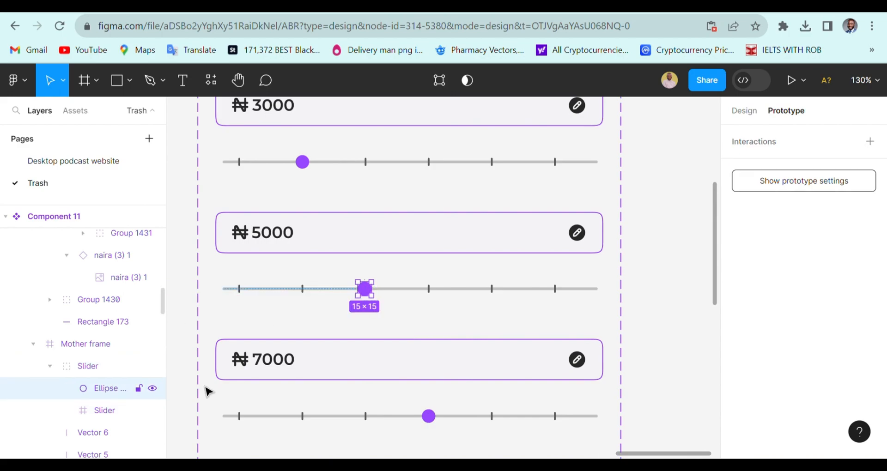
left_click_drag(396, 153, 397, 150)
left_click(365, 207)
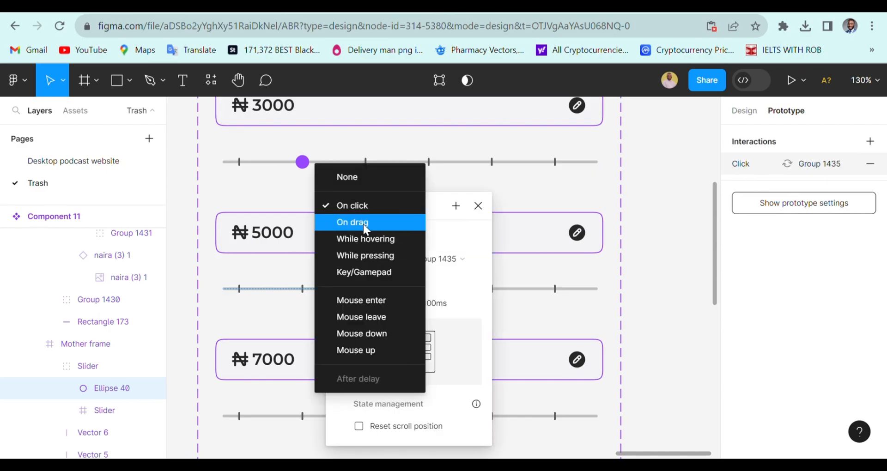
left_click(363, 224)
Step: Connect the 3000 variant's knob, Ellipse 40, back to the 1000 variant, Group 1434, with an On drag interaction
scroll(528, 145, "up", 3)
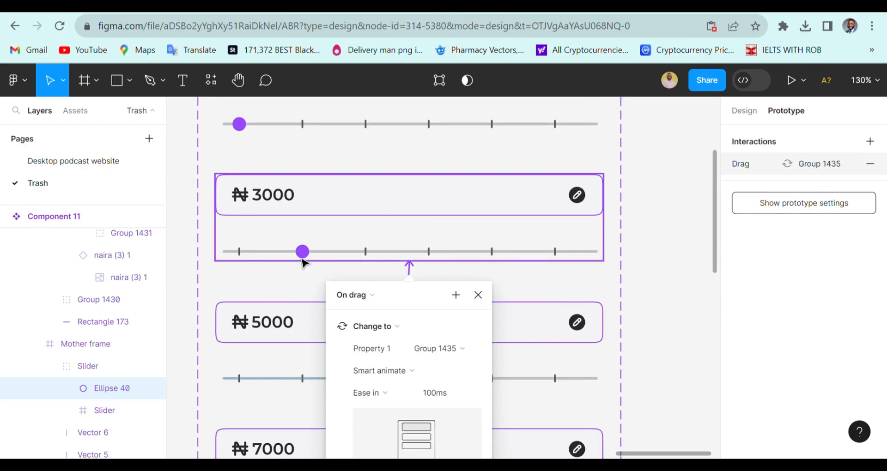
left_click(301, 257)
double_click(303, 256)
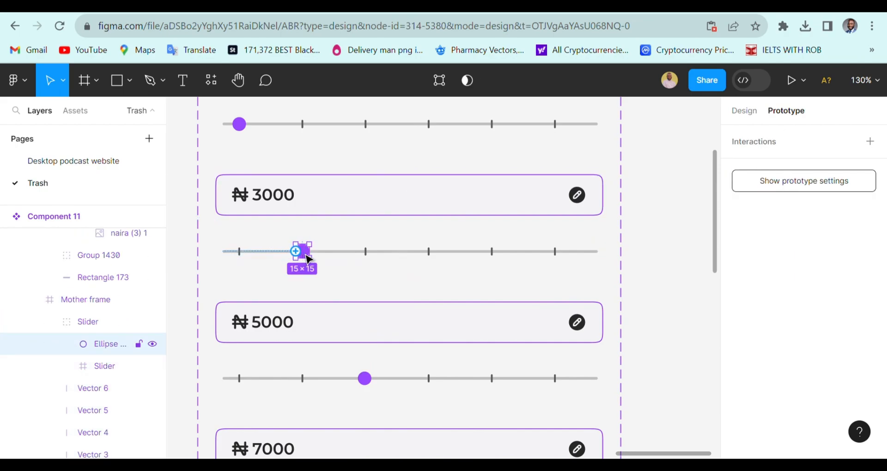
left_click_drag(296, 251, 424, 143)
scroll(481, 156, "up", 3)
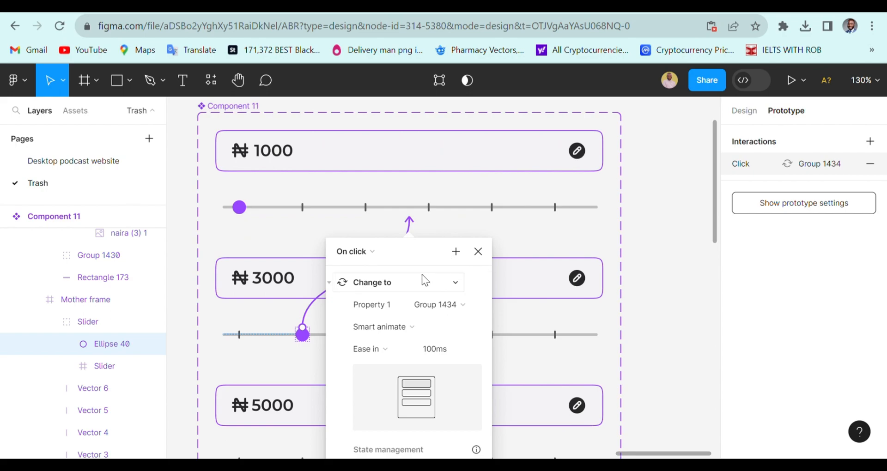
scroll(425, 276, "up", 1)
left_click(349, 260)
left_click(360, 276)
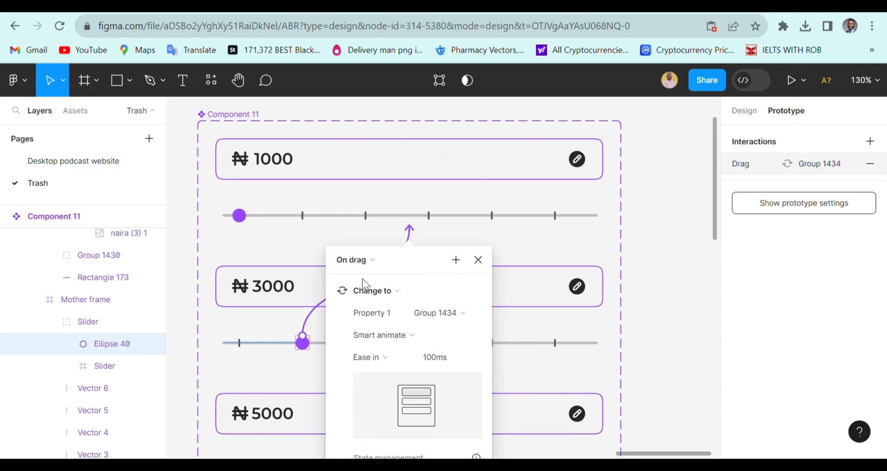
scroll(531, 275, "up", 1)
left_click(479, 289)
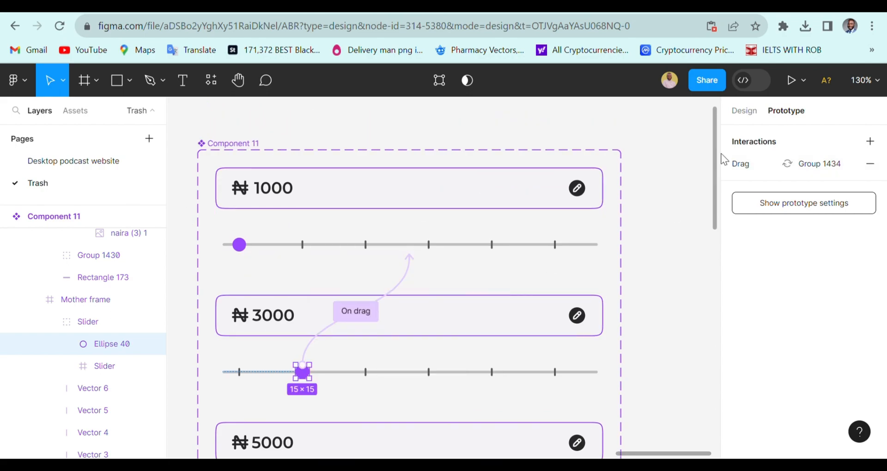
Step: Switch to the prototype preview and test the gift dialog's slider by moving its knob backward to 1000
left_click(744, 112)
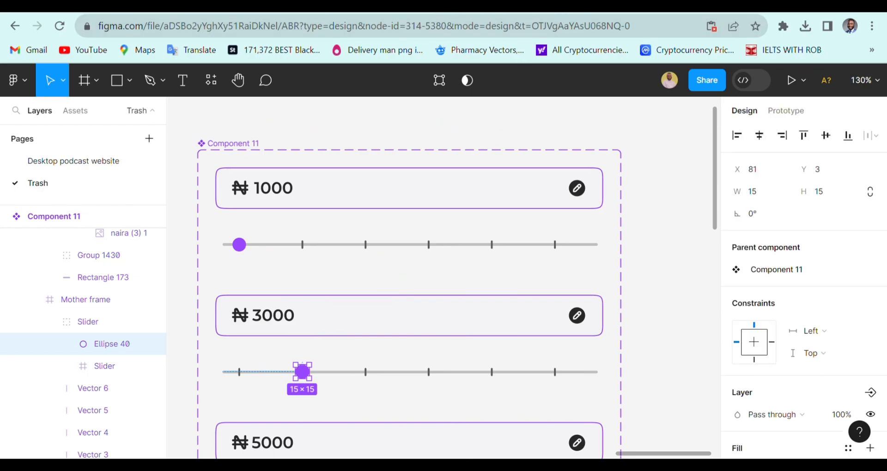
left_click(576, 6)
left_click_drag(543, 230, 312, 227)
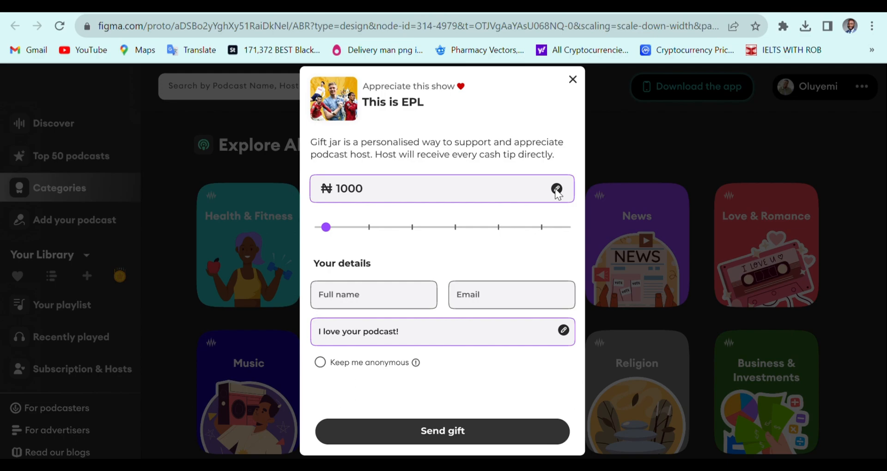
mouse_move(327, 236)
left_mouse_down()
mouse_move(413, 225)
mouse_move(542, 229)
mouse_move(329, 229)
left_mouse_up()
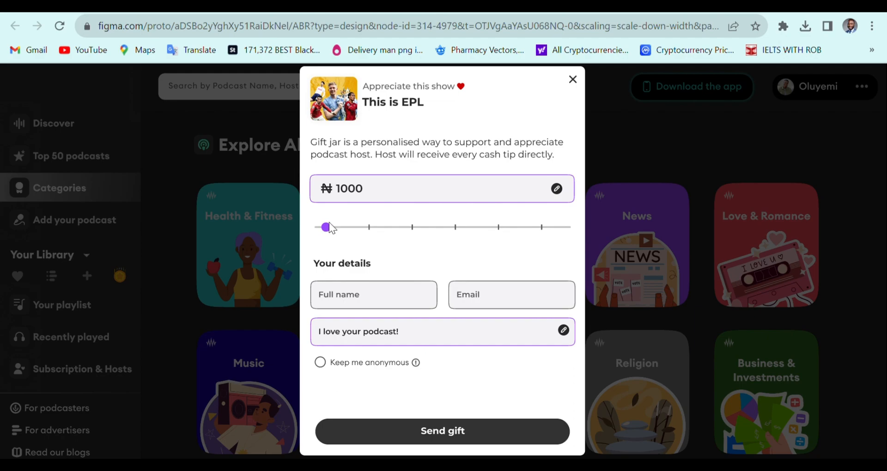